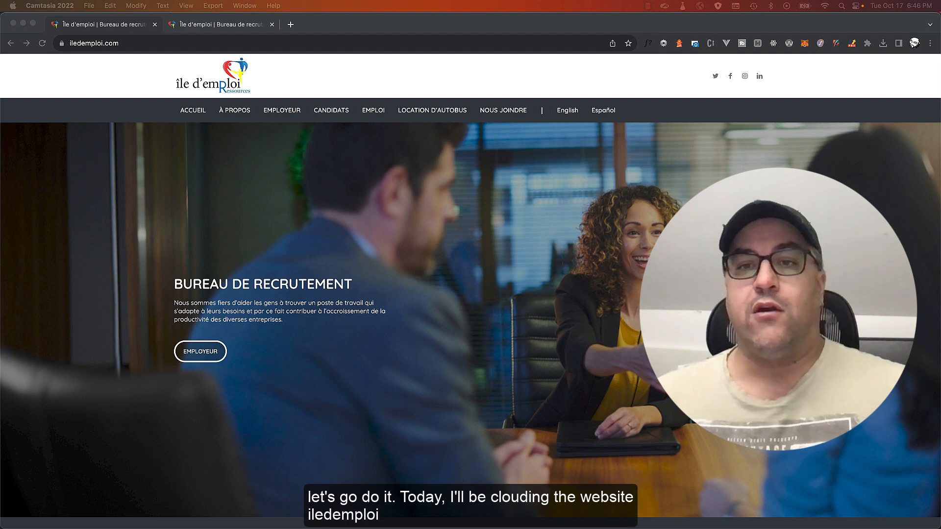
View the new novaressources.com site's EMPLOYEUR page in its English version
left_click(315, 199)
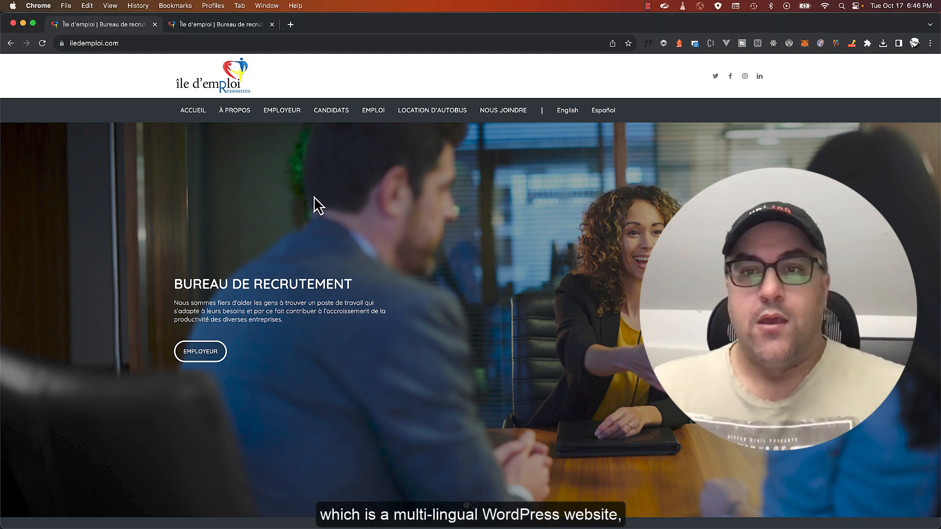
left_click(567, 112)
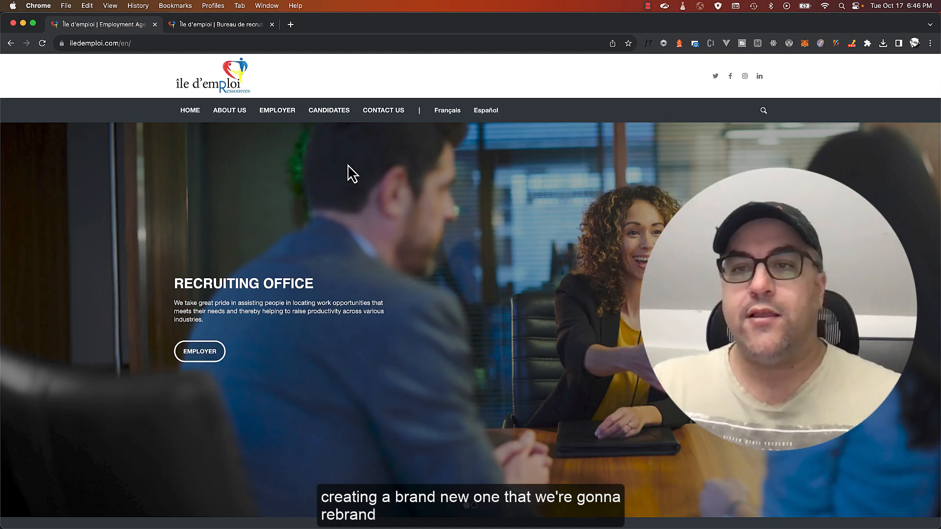
left_click(234, 27)
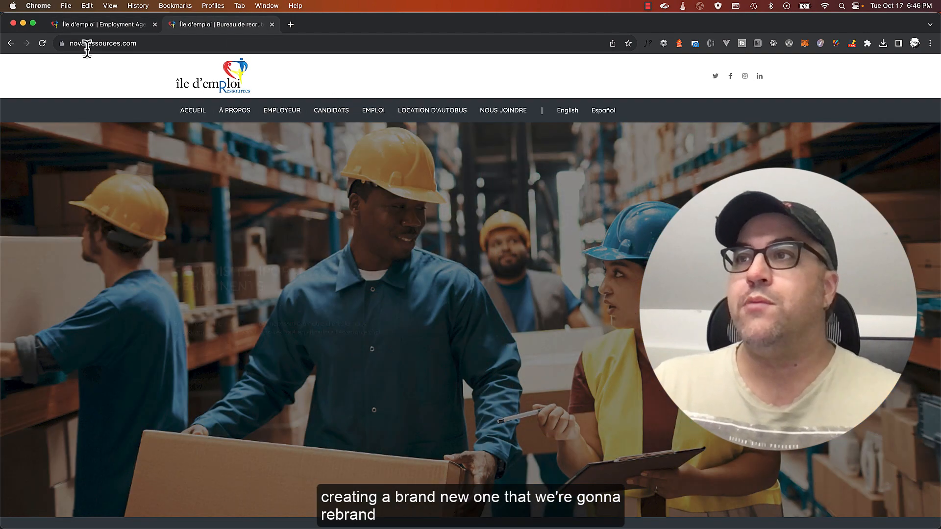
left_click(289, 115)
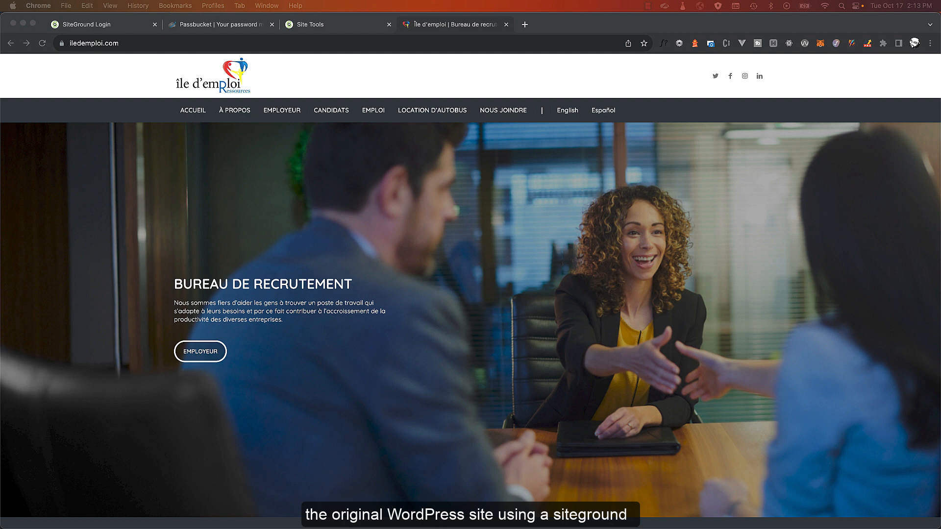
In File Manager, select all 22 public_html items from wp-admin through xmlrpc.php
left_click(314, 24)
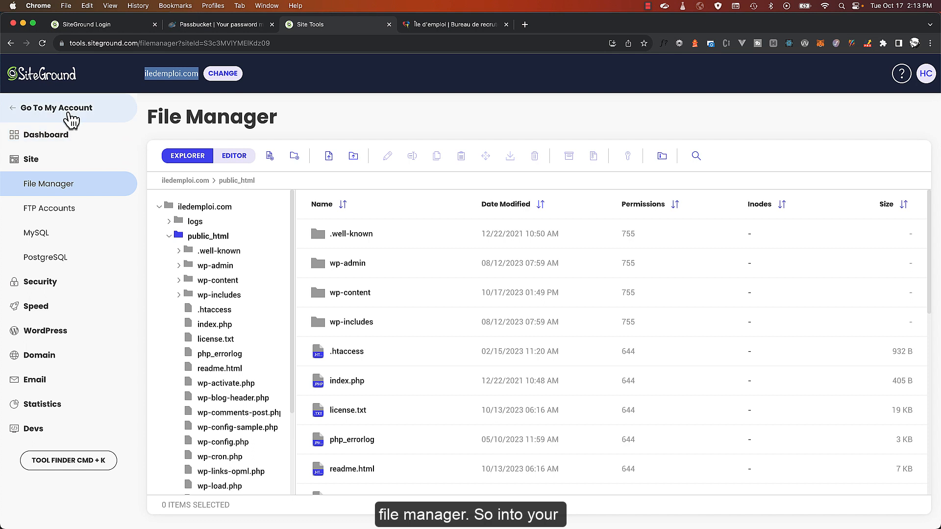
left_click(48, 172)
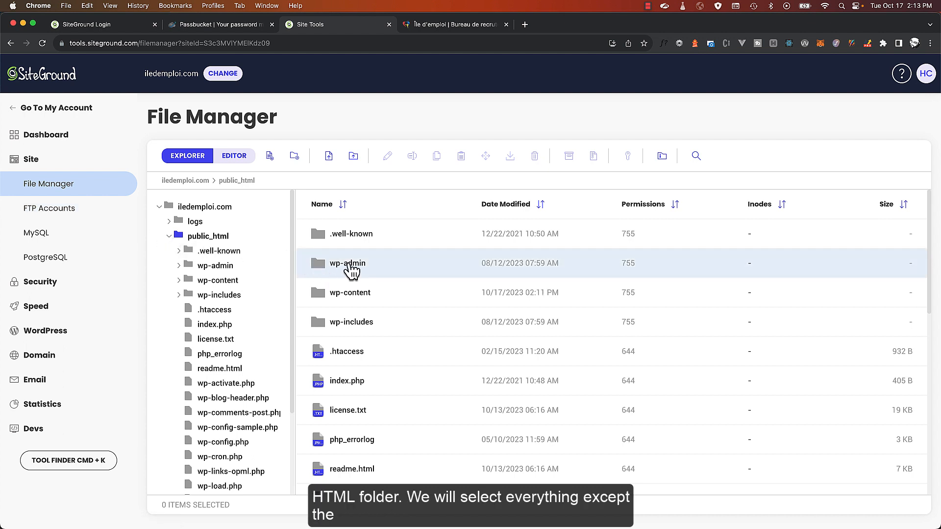
left_click(351, 267)
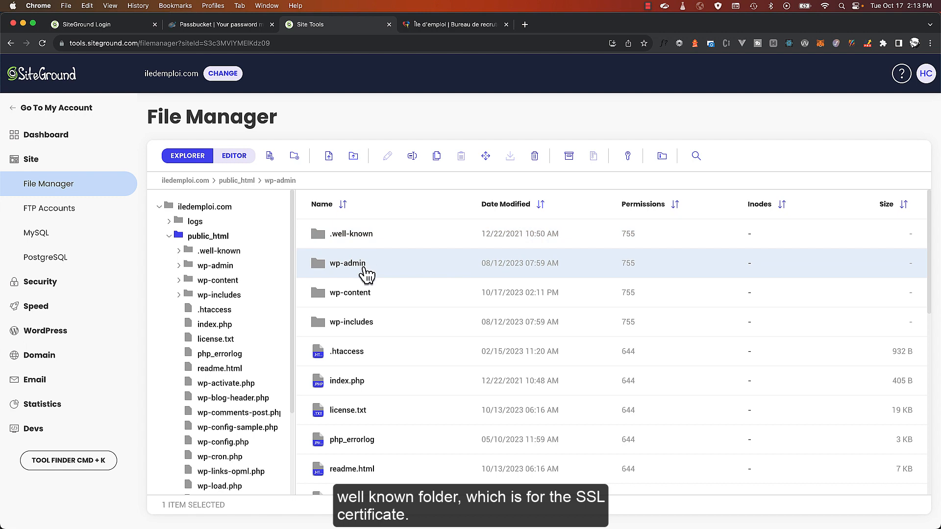
scroll(375, 355, "down", 2)
scroll(375, 346, "down", 10)
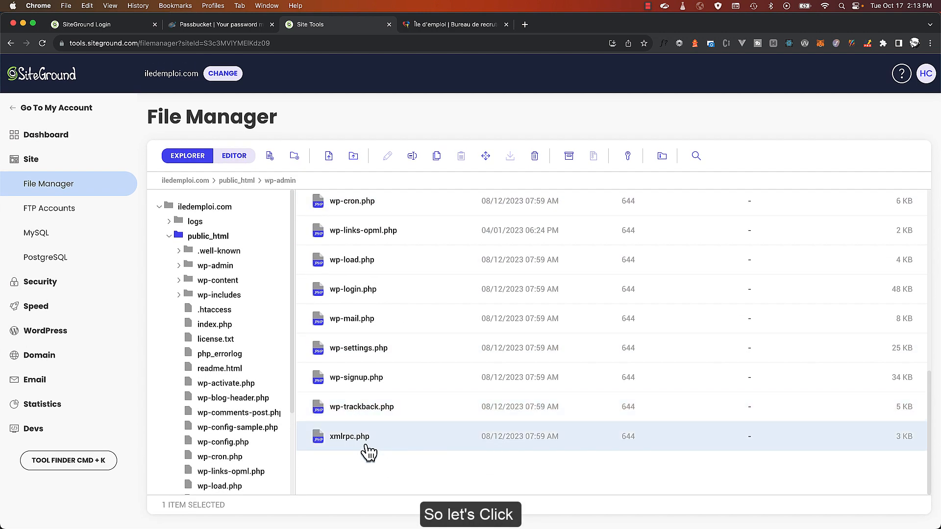
scroll(392, 384, "up", 10)
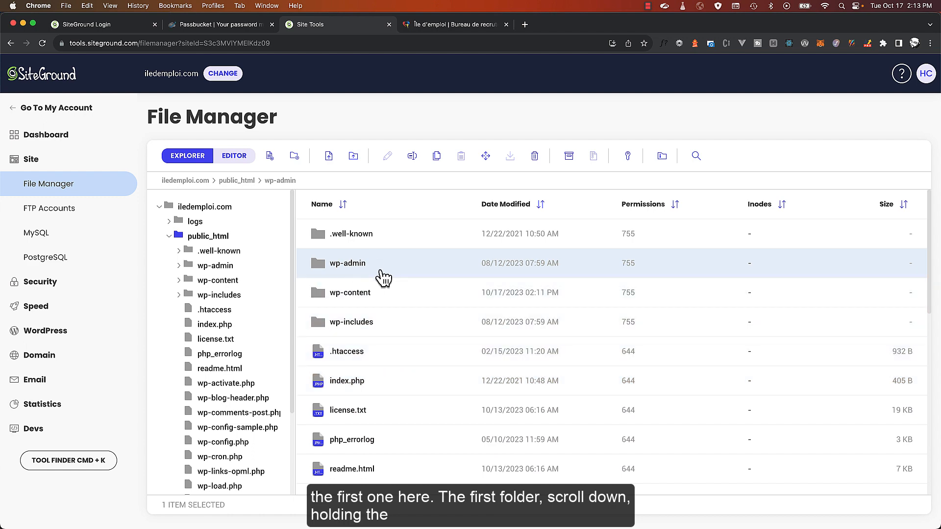
scroll(384, 277, "down", 10)
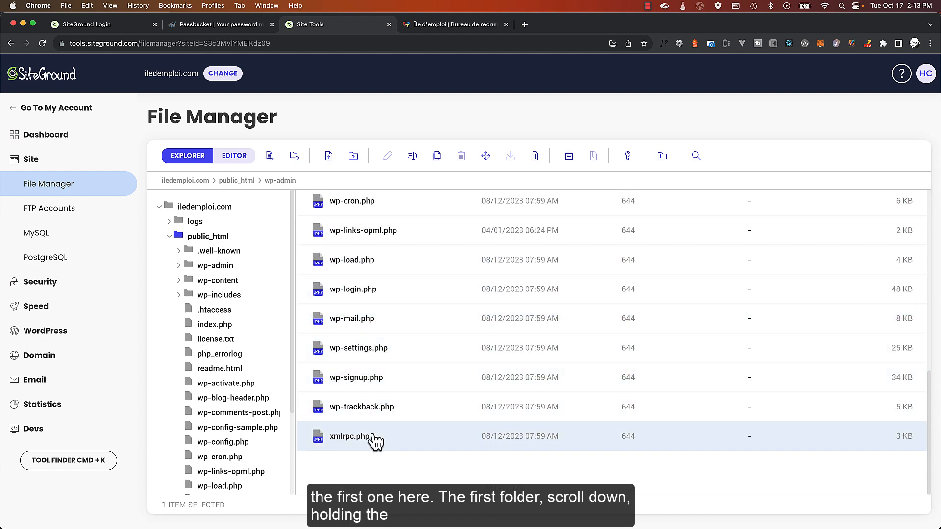
left_click(374, 437, "shift")
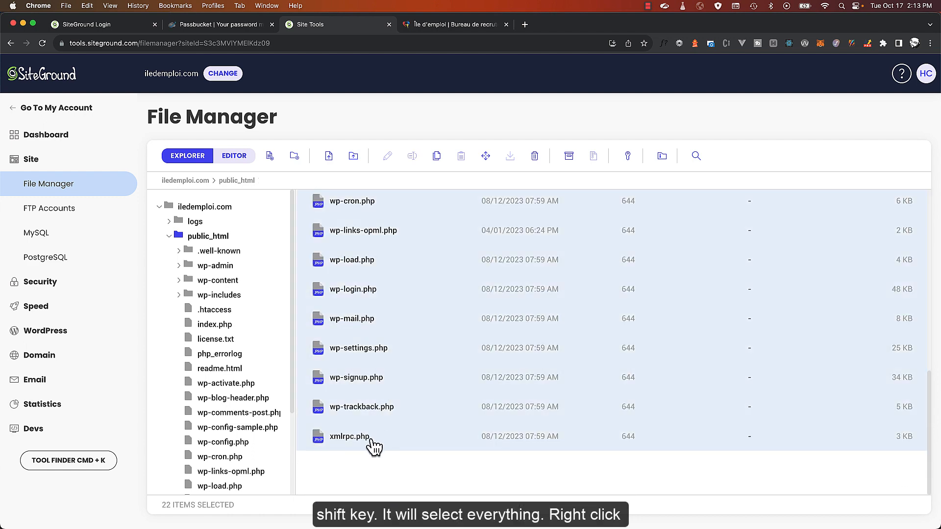
Archive the selected items under the name iledemploi.zip
right_click(411, 267)
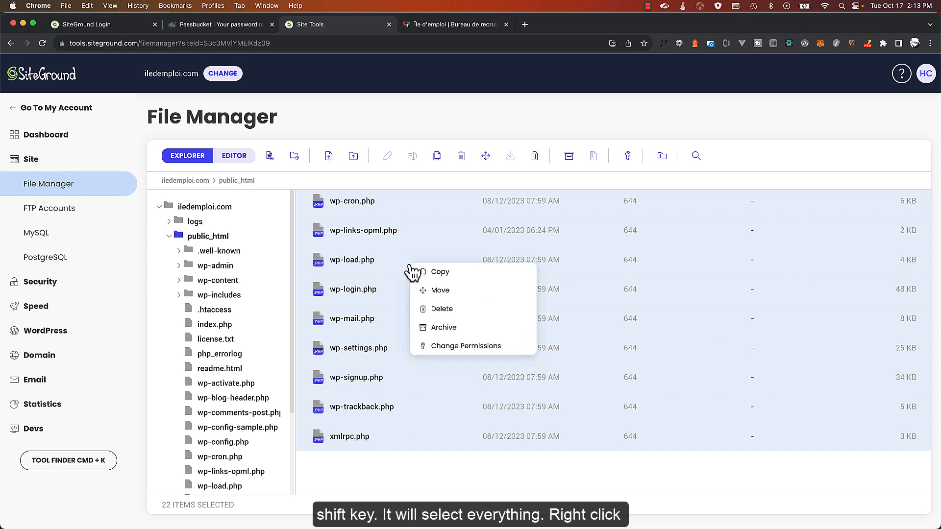
left_click(451, 330)
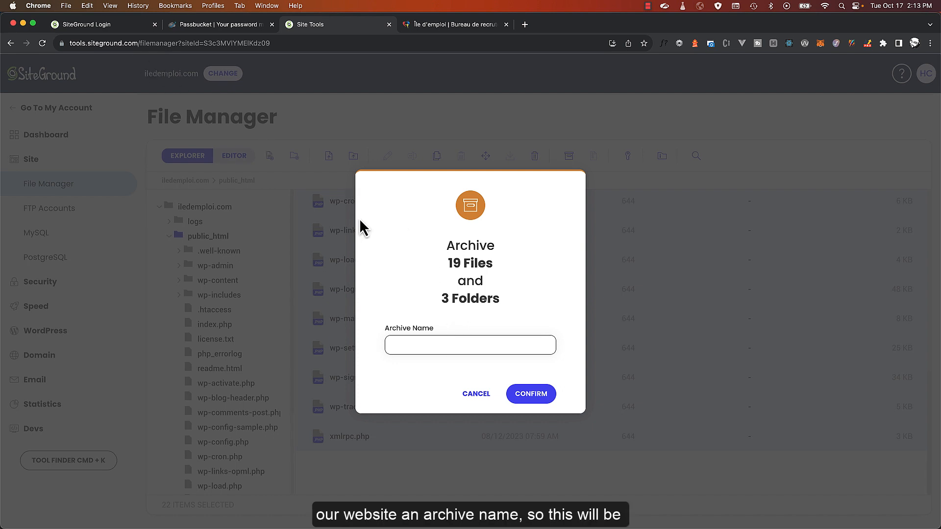
left_click(432, 341)
type("ilede")
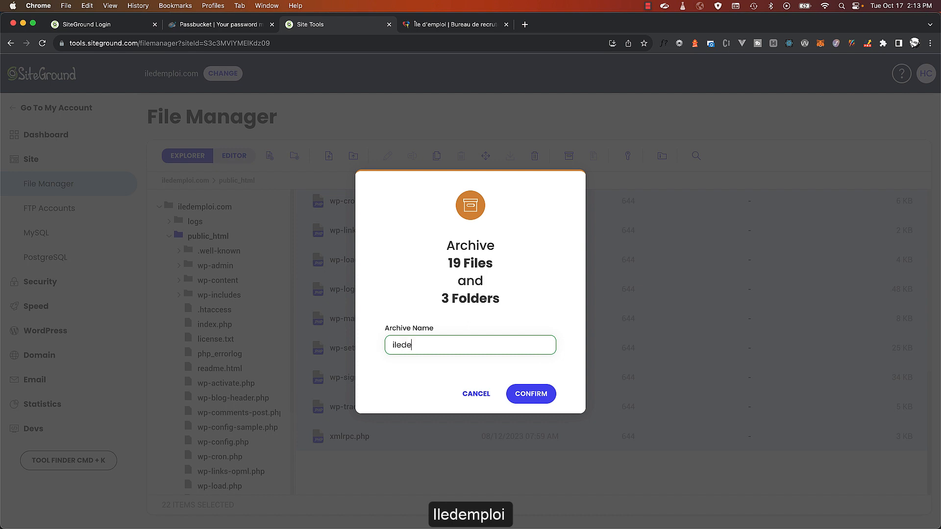
type("mploi.zip")
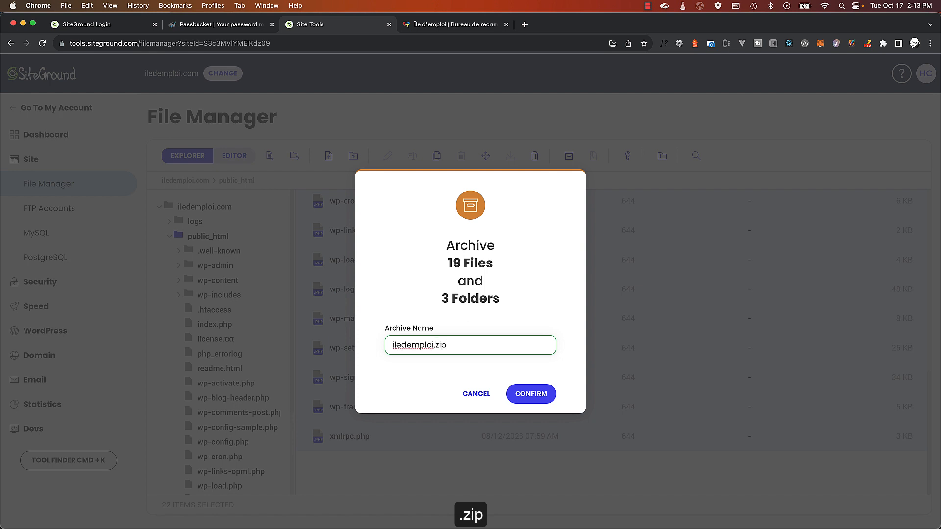
left_click(525, 392)
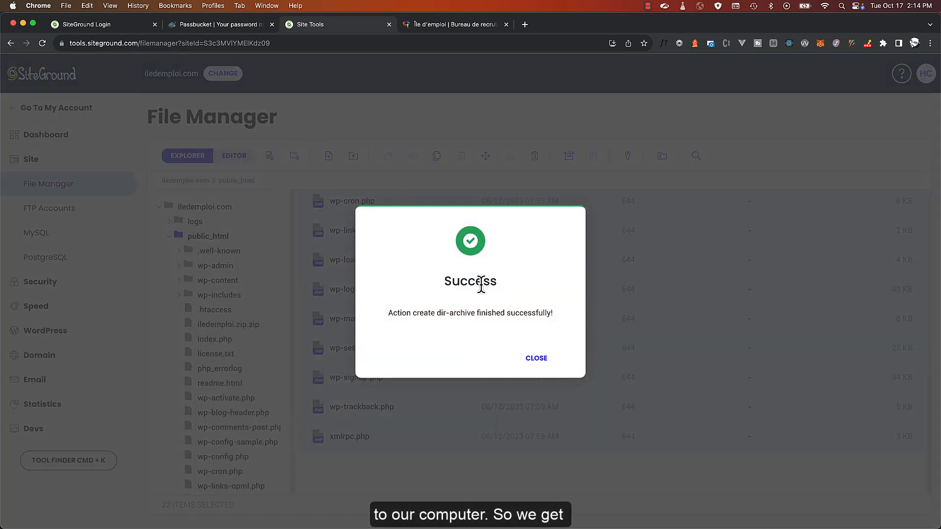
Rename iledemploi.zip.zip to iledemploi.zip, then download the 421 MB archive
left_click(536, 358)
scroll(434, 387, "up", 3)
scroll(434, 387, "up", 10)
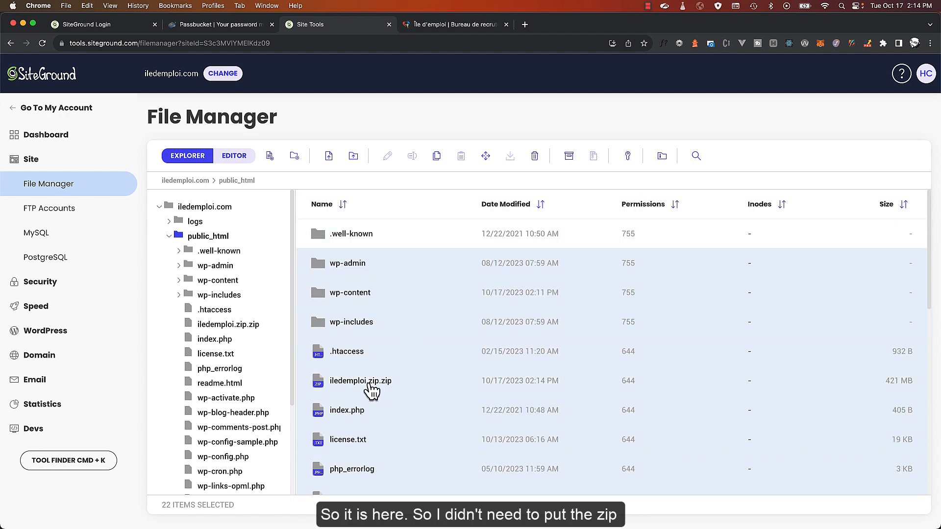
left_click(375, 385)
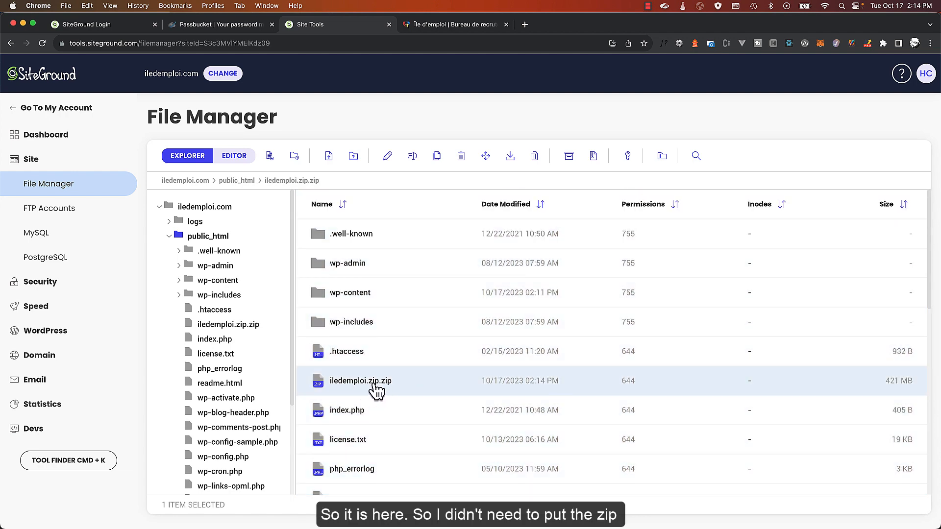
right_click(373, 385)
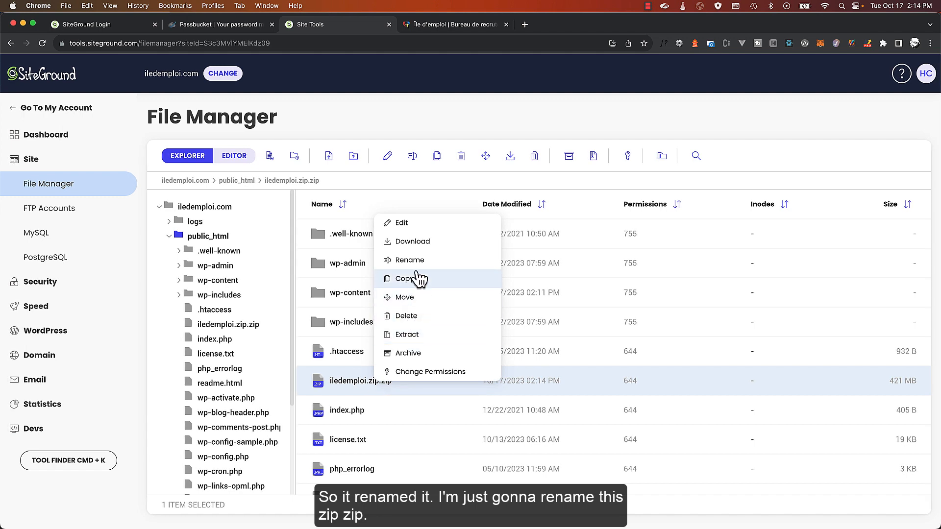
left_click(417, 259)
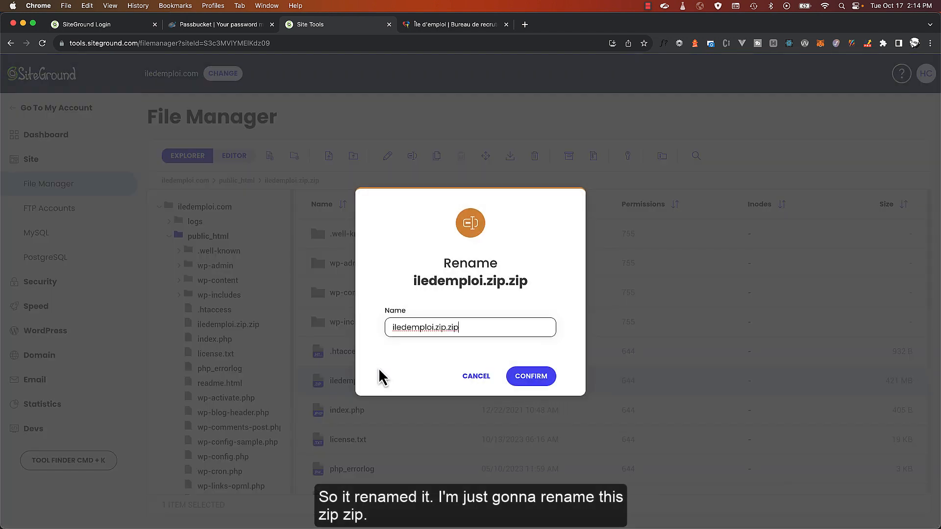
left_click(446, 329)
key("BackSpace")
key("BackSpace")
key("BackSpace")
key("BackSpace")
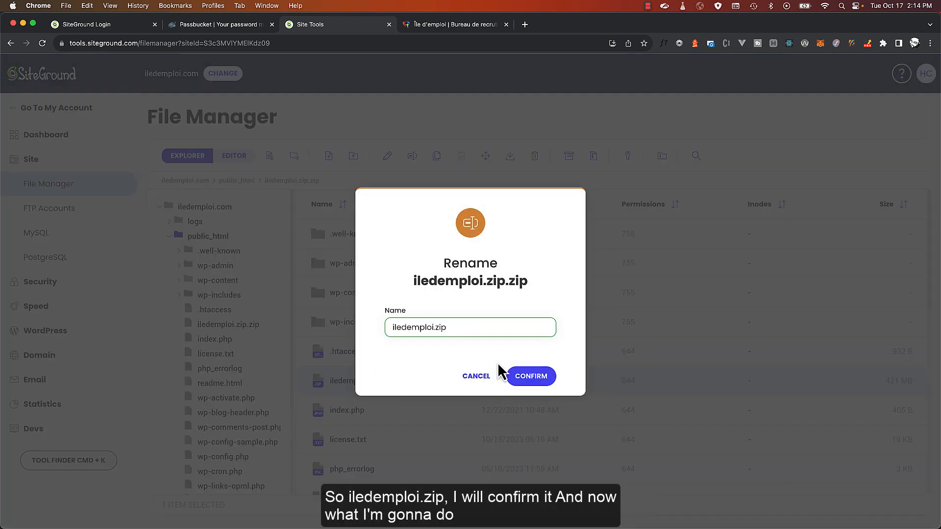
left_click(538, 379)
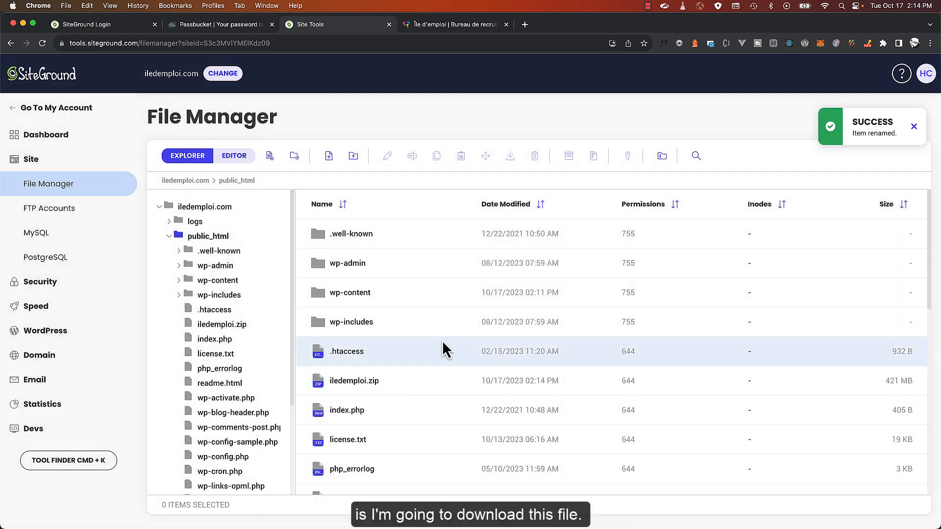
right_click(375, 386)
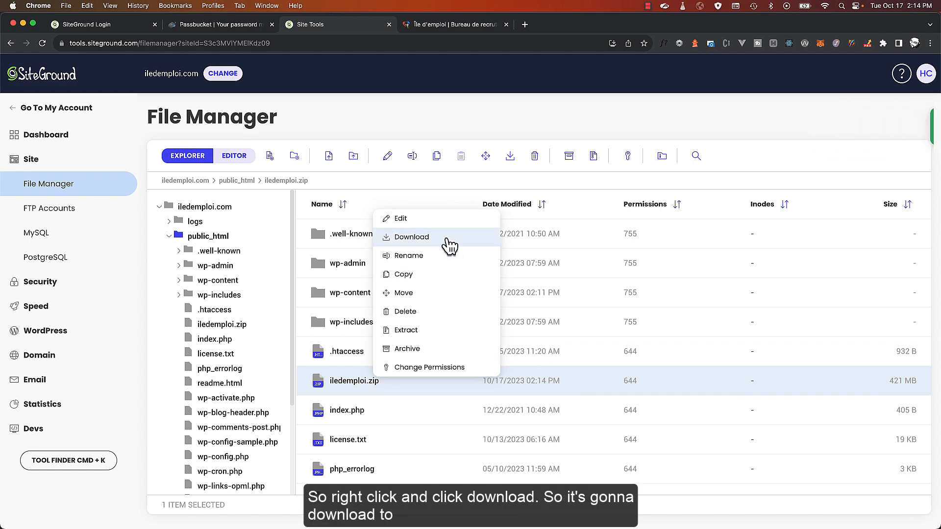
left_click(447, 240)
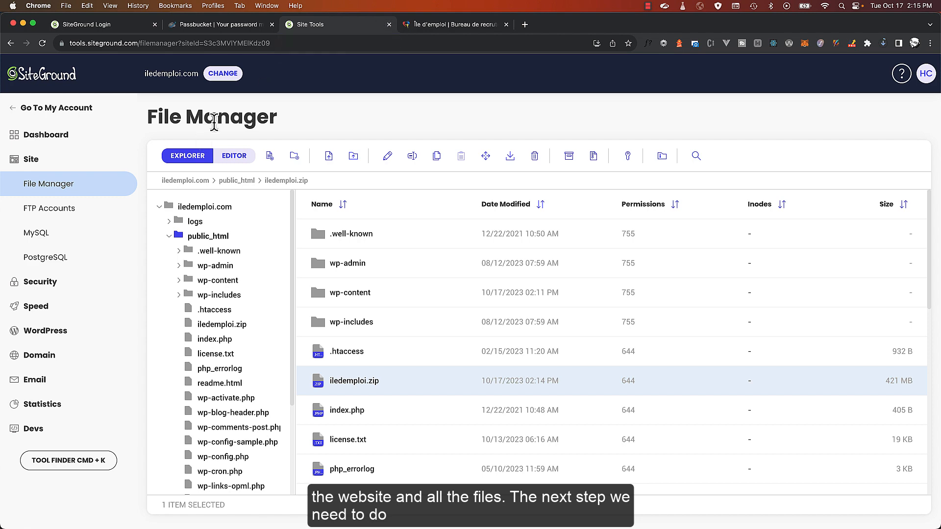
Launch phpMyAdmin from the MySQL Manager's PHPMYADMIN section
left_click(43, 234)
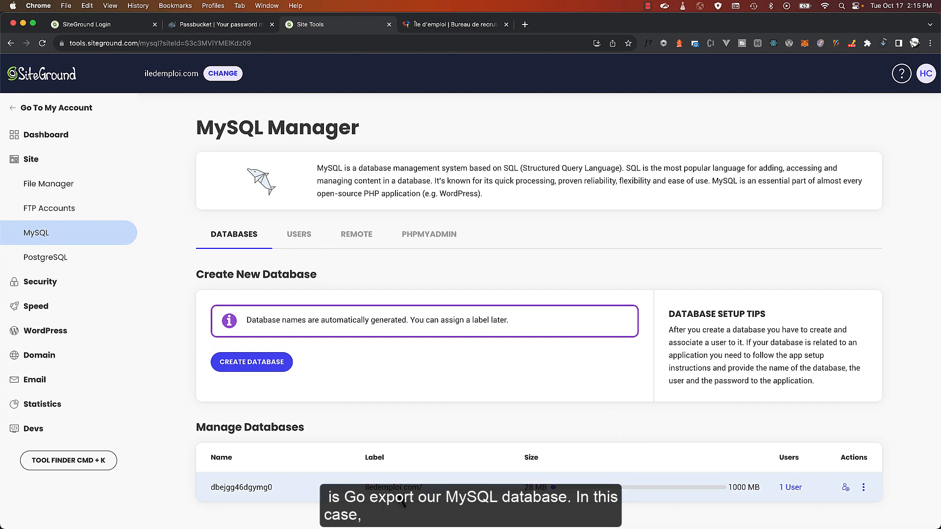
left_click(429, 245)
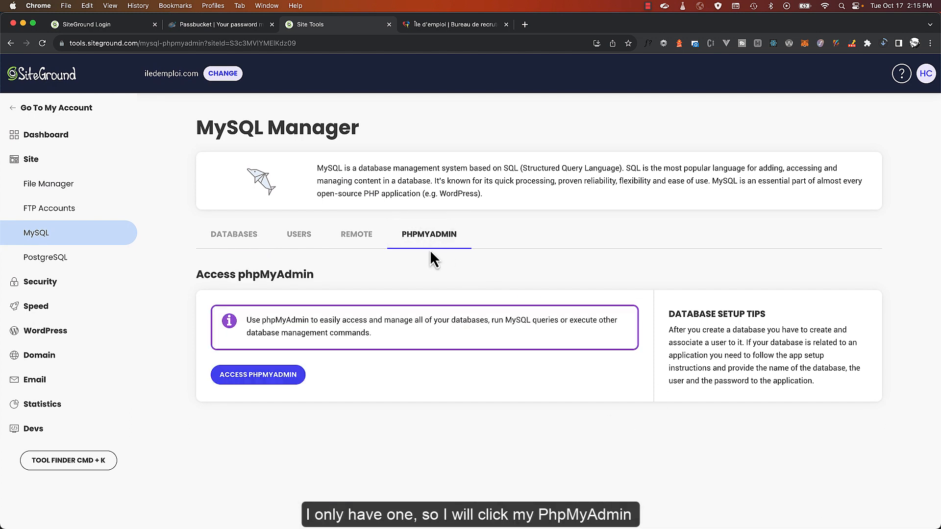
left_click(260, 377)
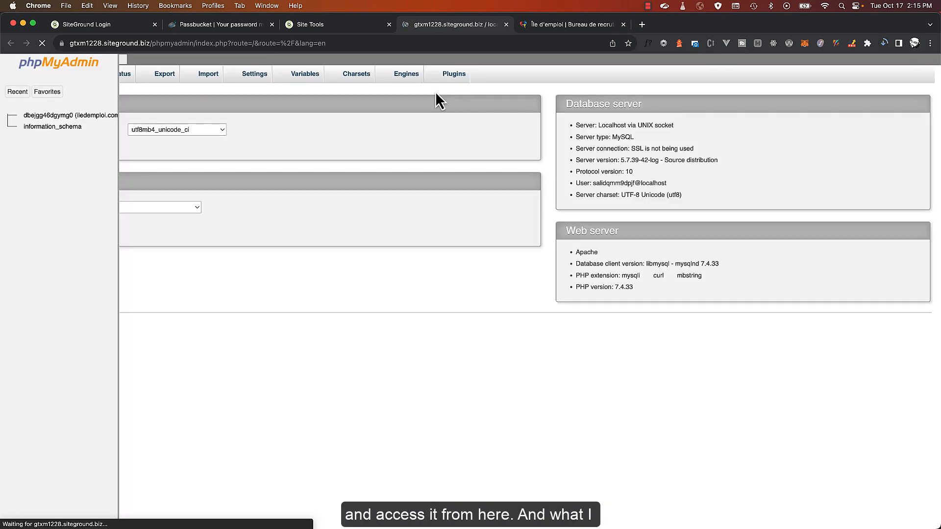
Set up an export of the iledemploi.com database using the Custom method and SQL format
left_click(57, 118)
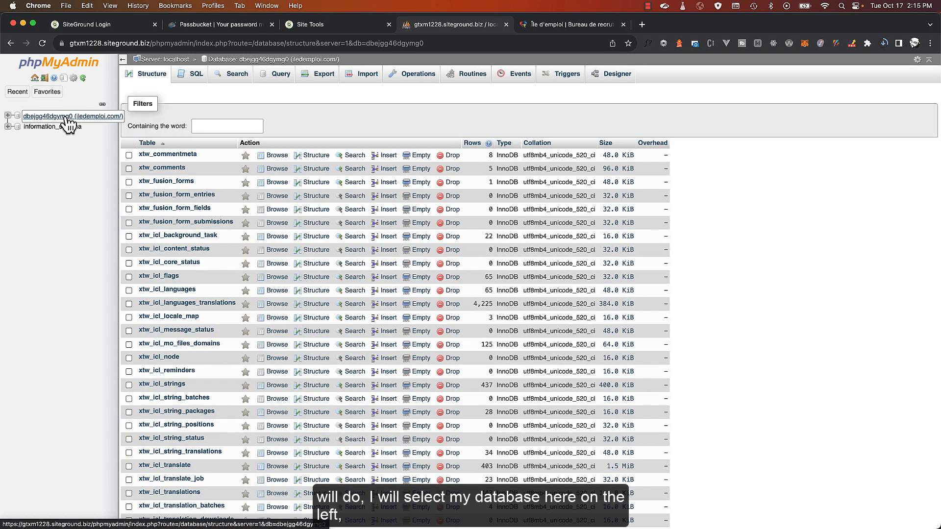
left_click(323, 77)
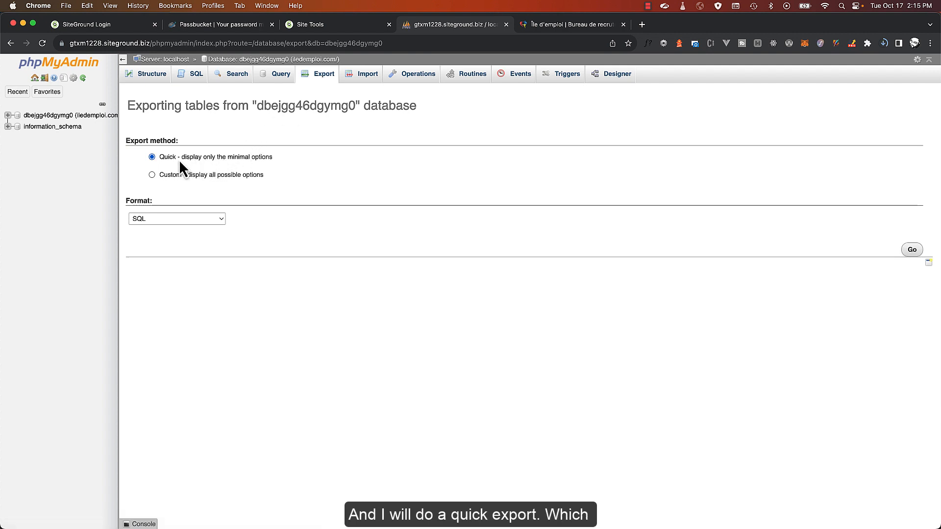
left_click(173, 219)
left_click(173, 219)
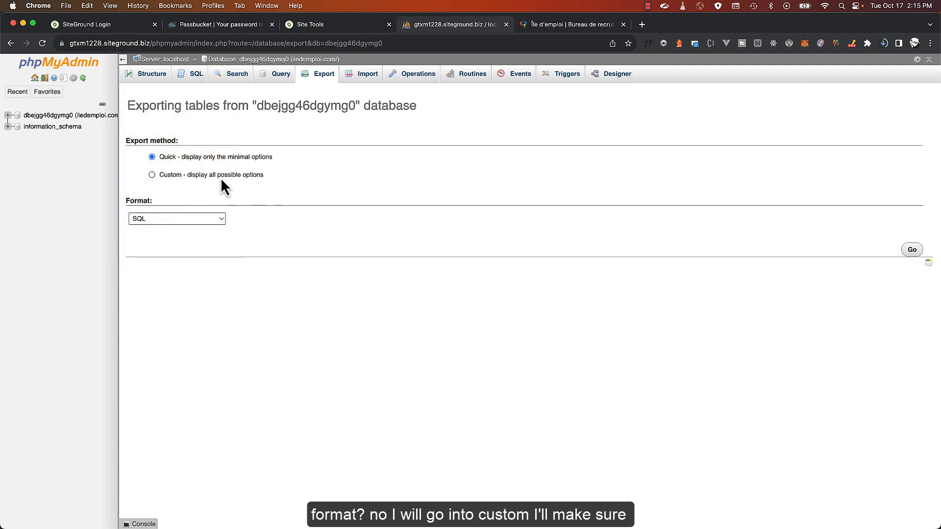
left_click(215, 174)
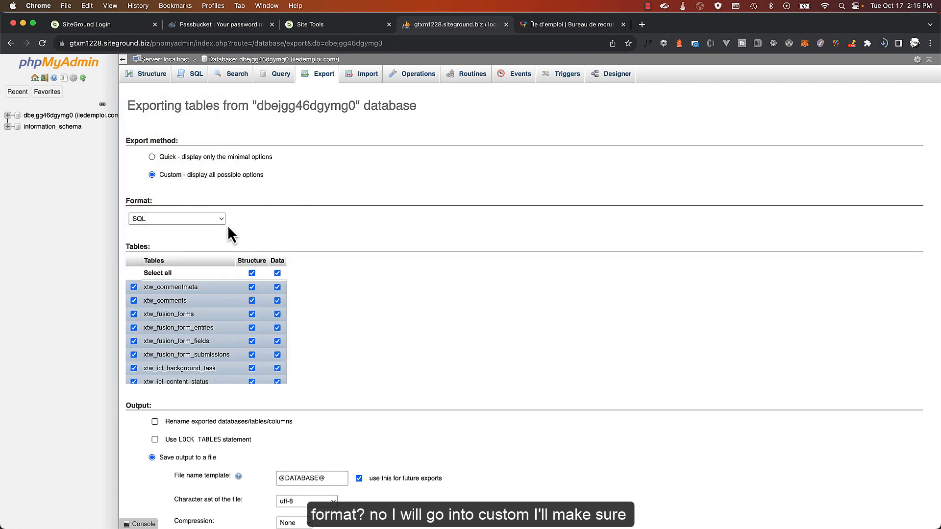
scroll(183, 343, "down", 10)
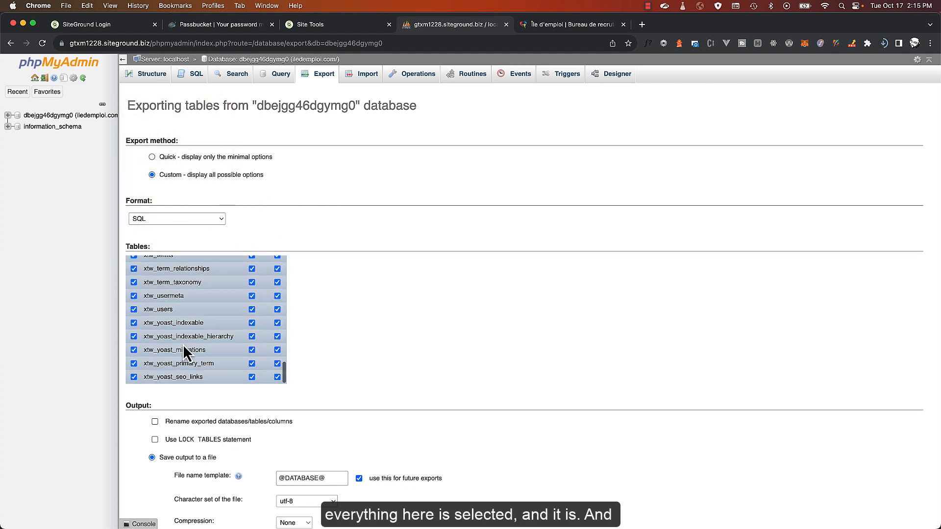
scroll(182, 333, "up", 12)
left_click(179, 221)
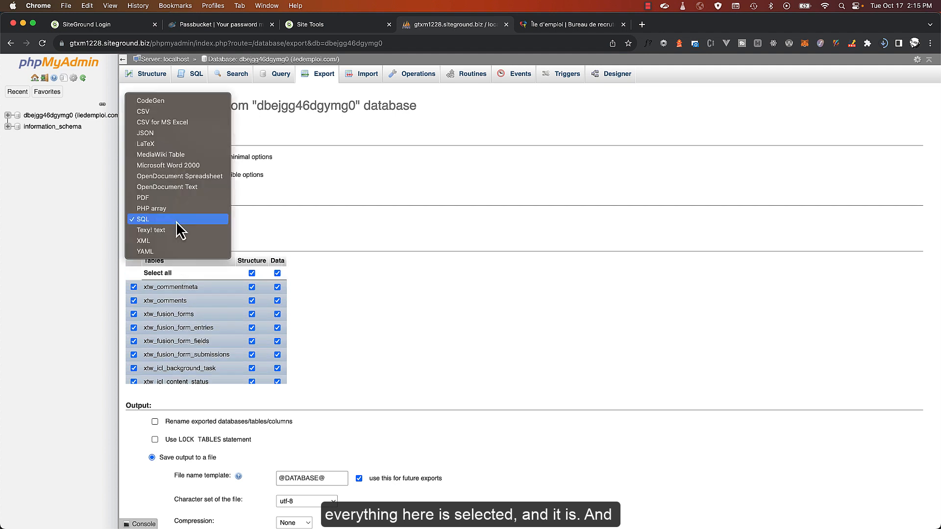
left_click(426, 245)
Set the export compression to gzipped and run the export
scroll(427, 256, "down", 5)
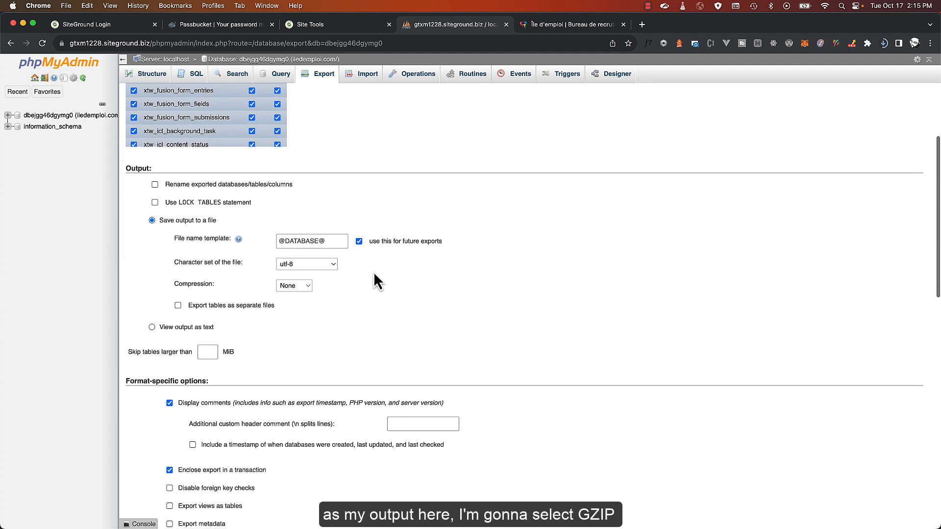
left_click(307, 286)
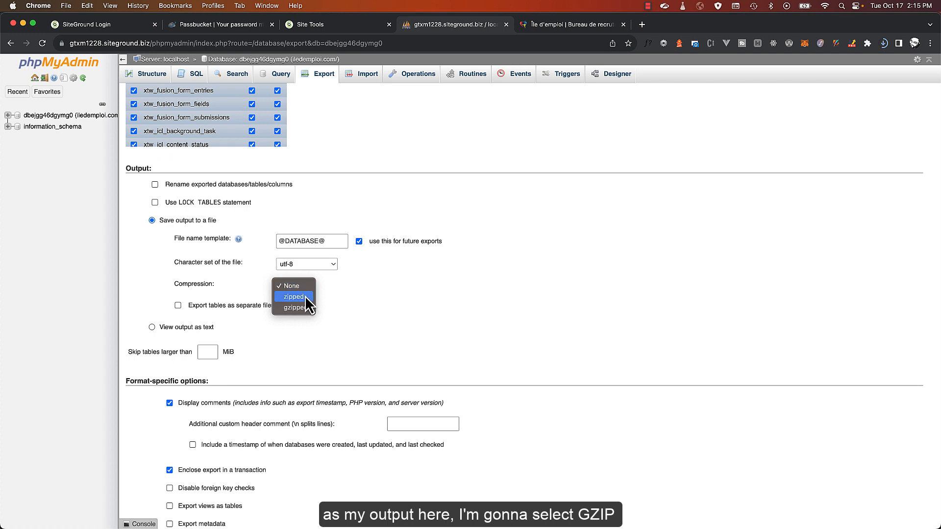
left_click(304, 308)
scroll(353, 304, "down", 1)
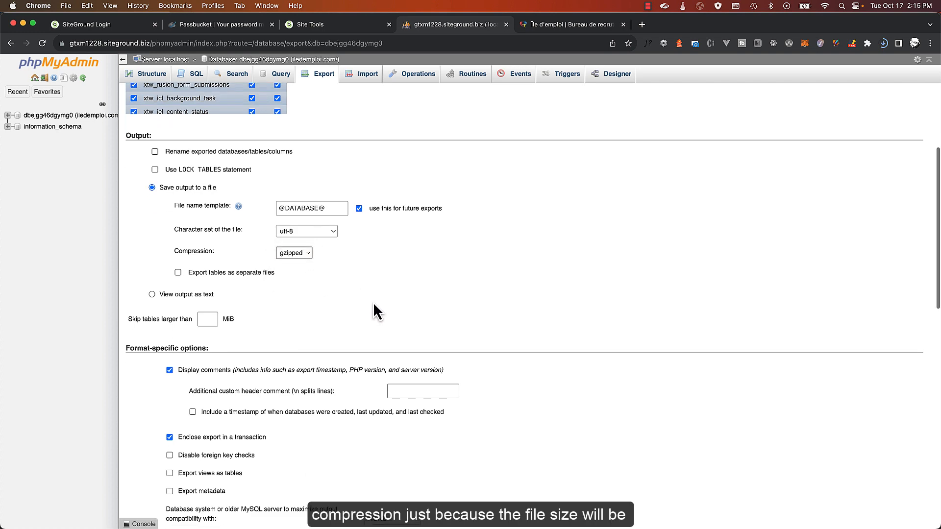
scroll(374, 304, "down", 15)
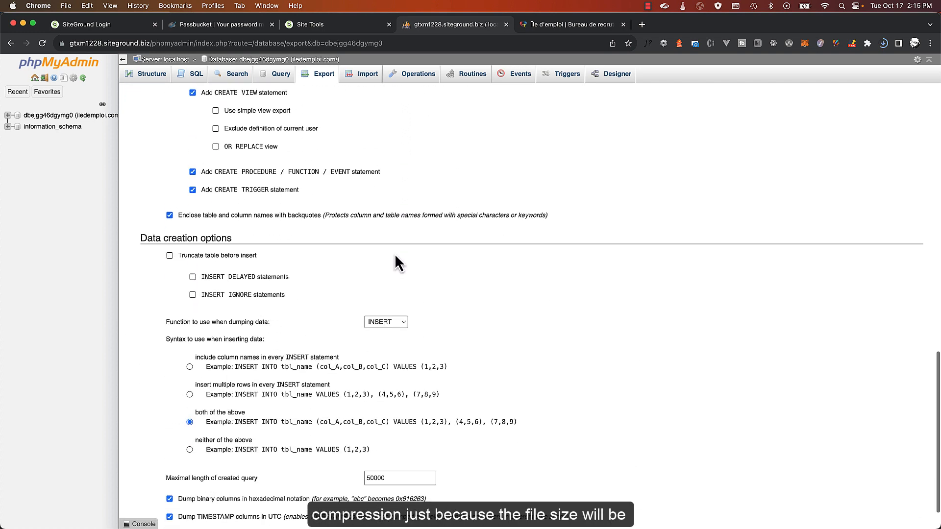
scroll(395, 255, "down", 2)
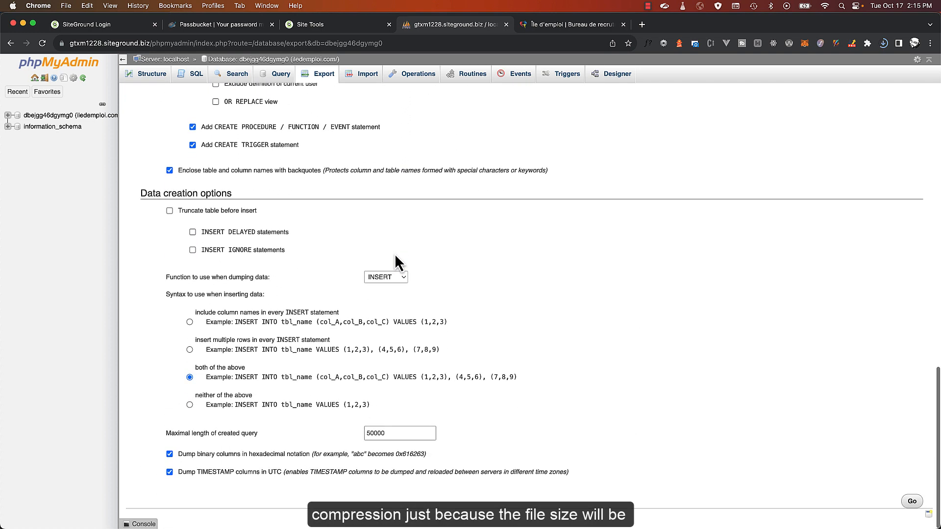
left_click(909, 504)
Open the GoDaddy Domain Portfolio listing all 46 domains
scroll(553, 373, "up", 1)
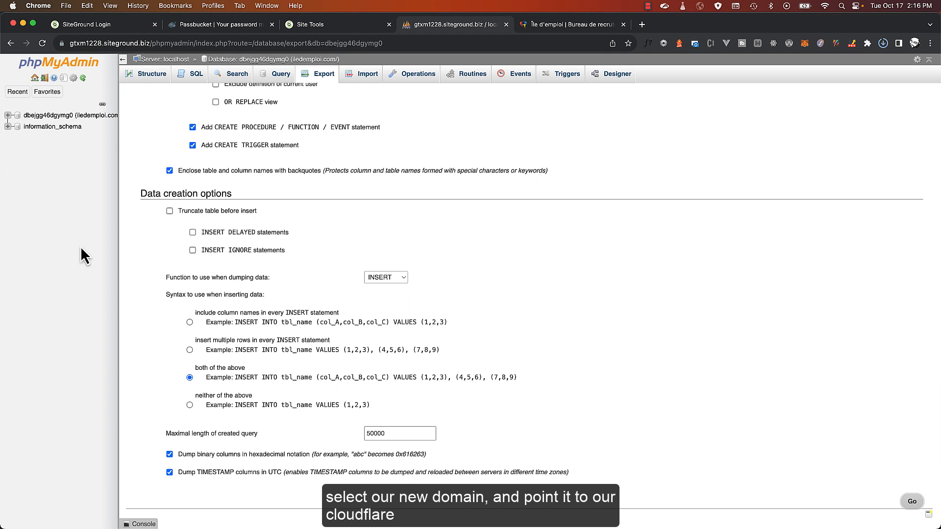
scroll(343, 294, "up", 2)
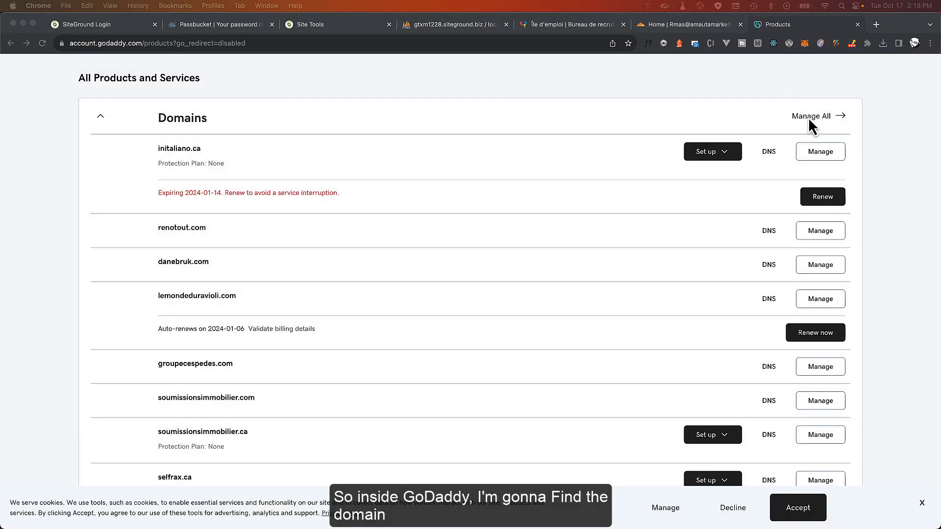
left_click(808, 117)
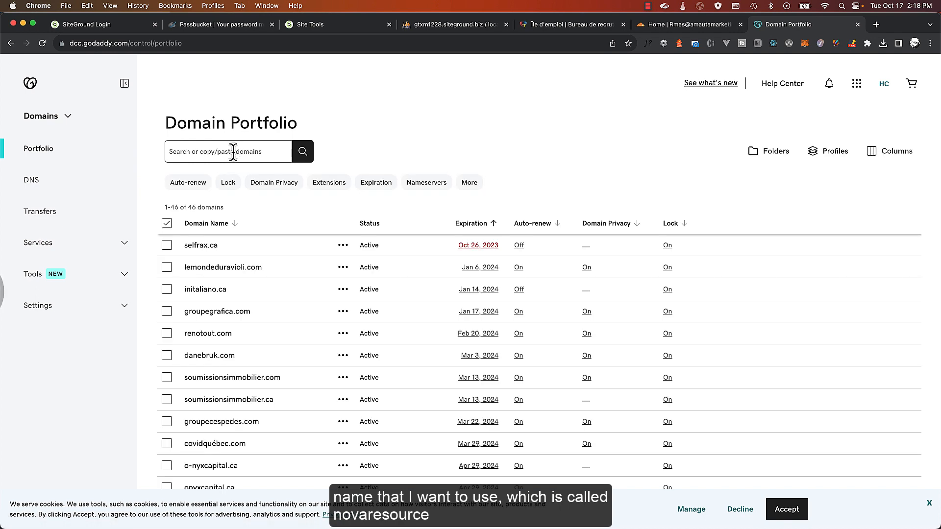
Find novaressources.com in the portfolio and show its DNS nameservers
left_click(234, 151)
type("nova")
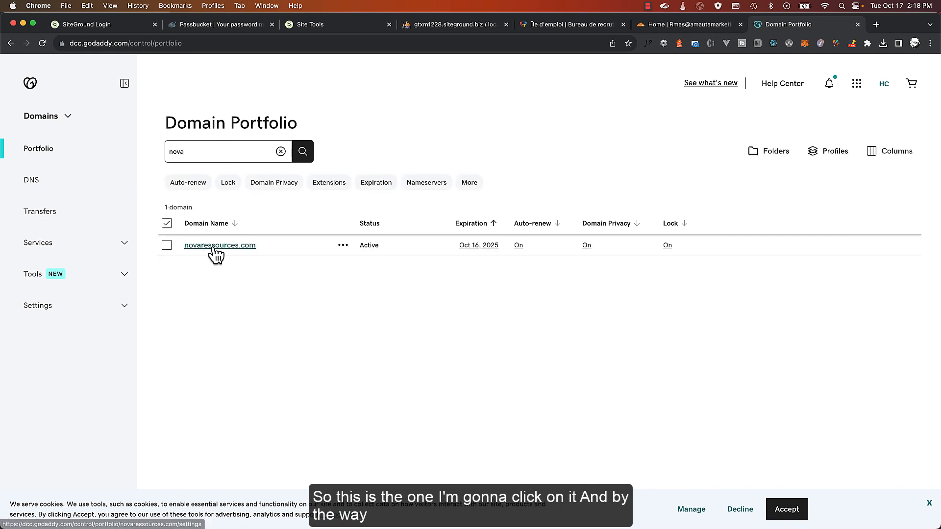
left_click(228, 246)
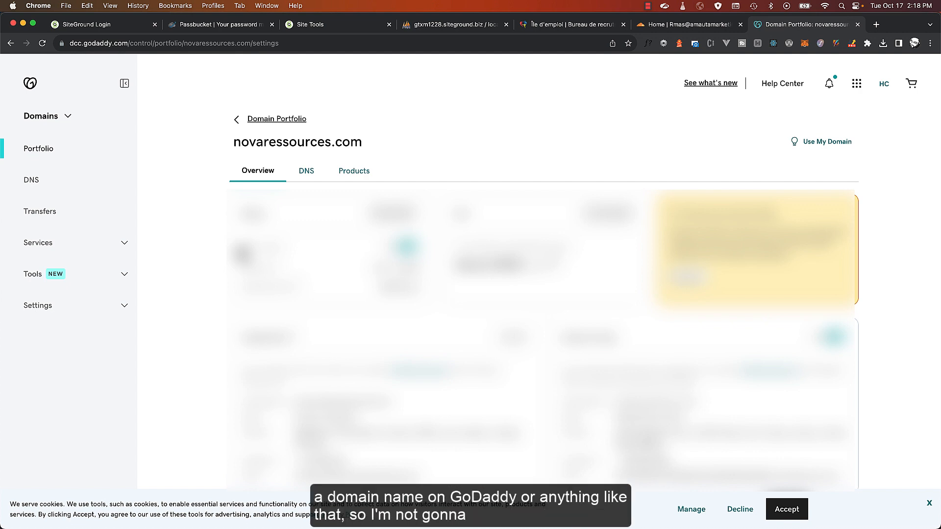
scroll(544, 275, "down", 5)
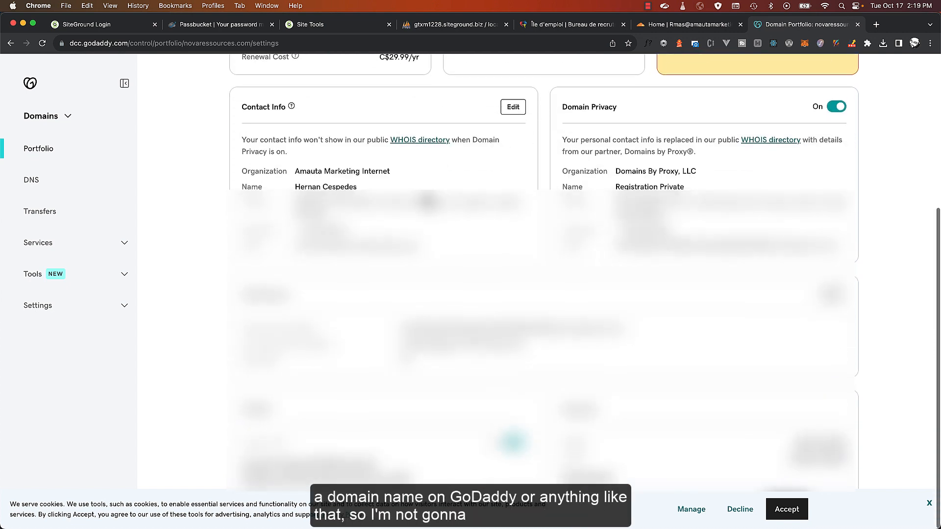
scroll(398, 169, "up", 5)
left_click(305, 178)
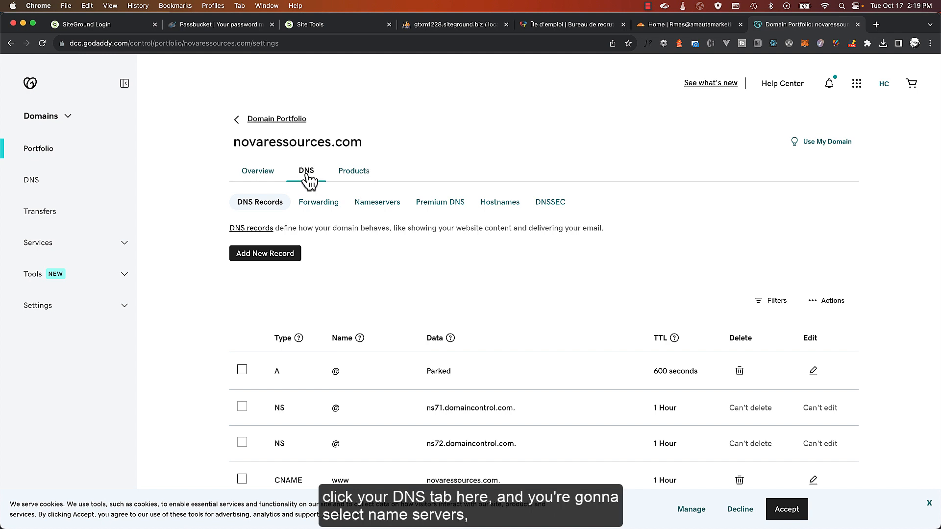
left_click(380, 210)
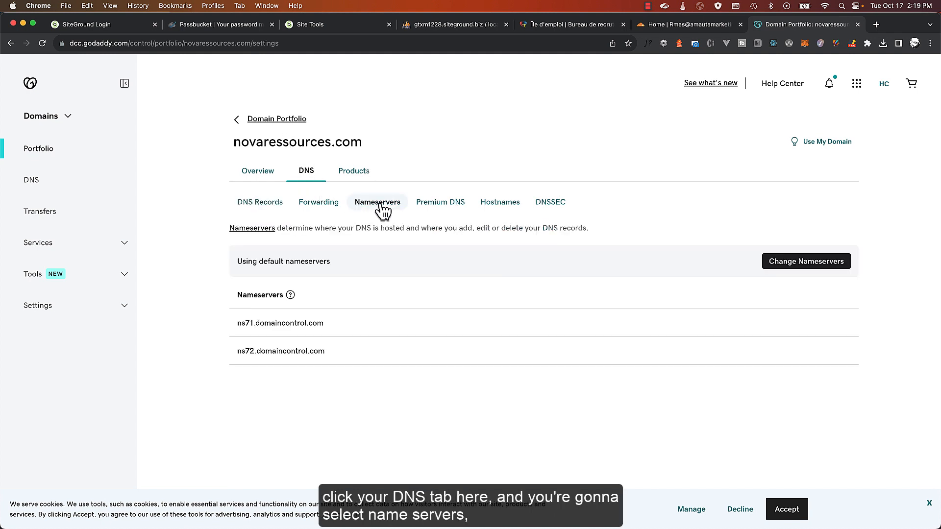
Copy the domain name novaressources.com and choose to use custom nameservers
left_click(811, 270)
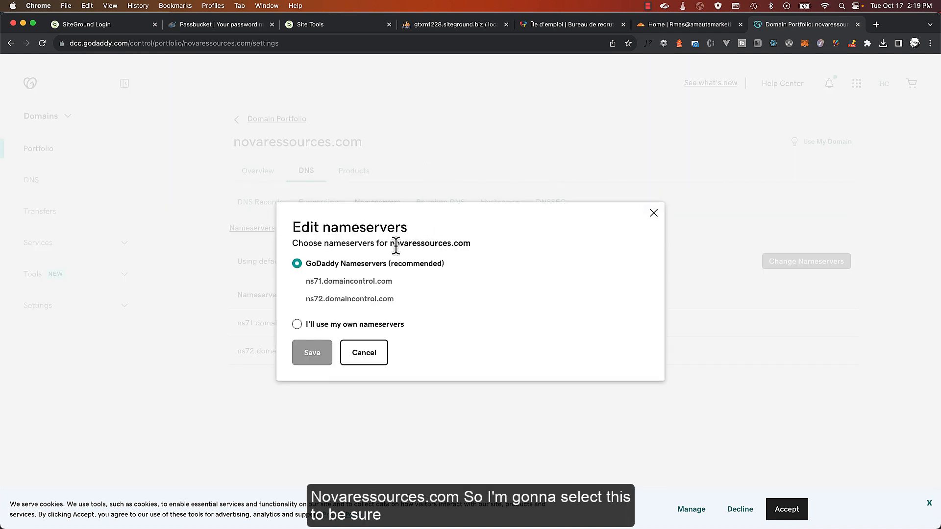
left_click_drag(391, 244, 469, 245)
key("super+c")
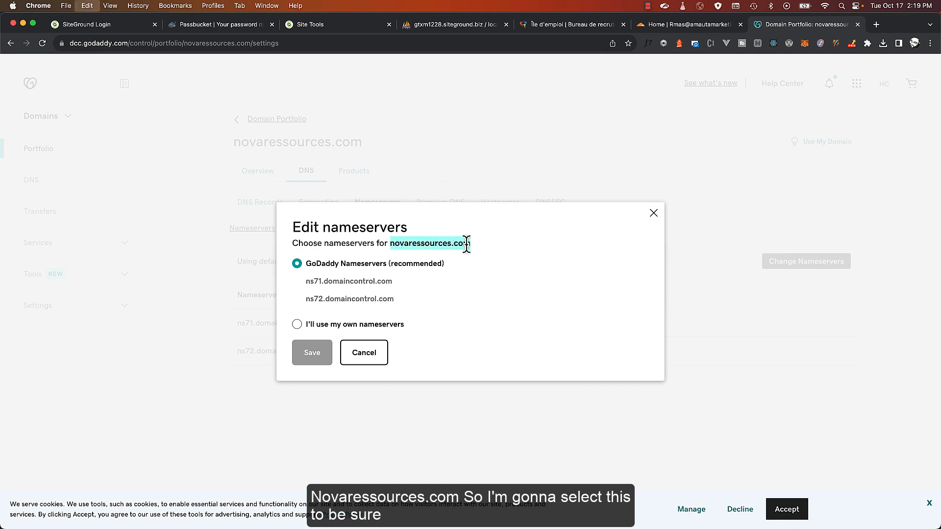
left_click(324, 327)
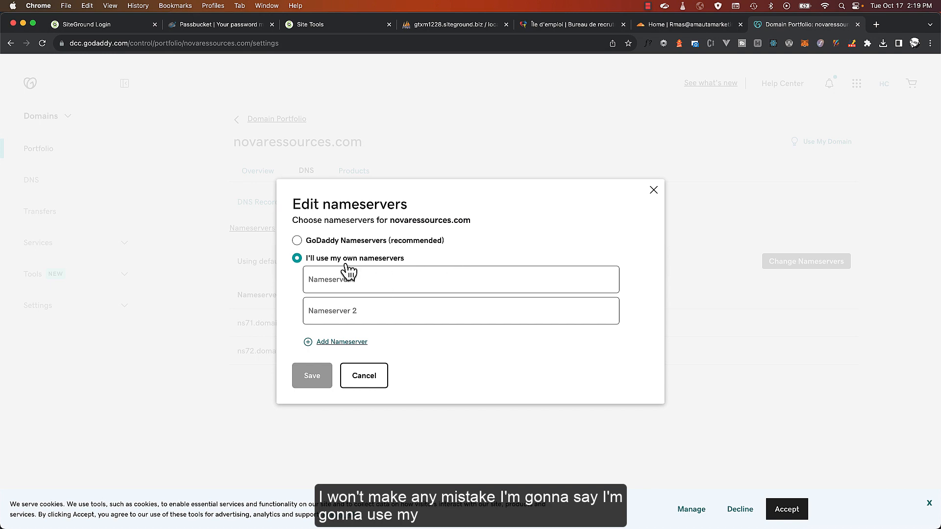
left_click(710, 26)
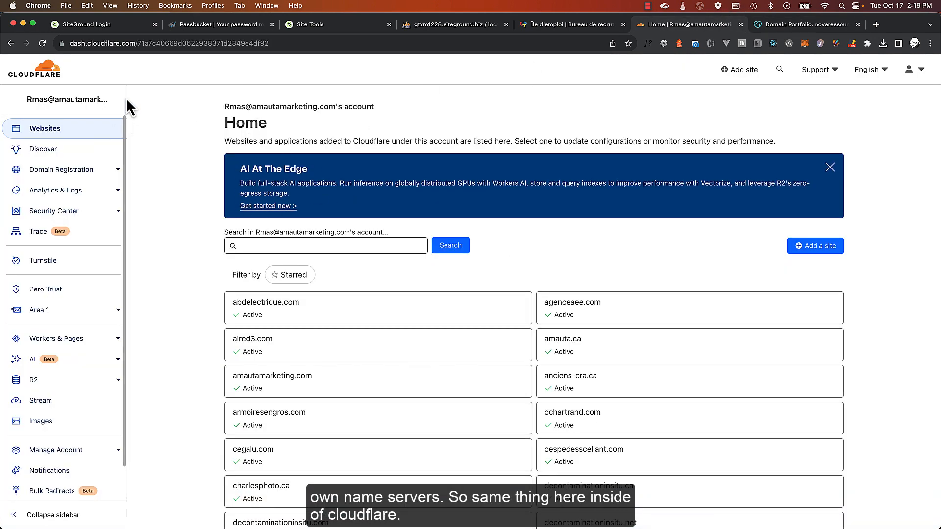
Add novaressources.com as a new site in Cloudflare
left_click(811, 245)
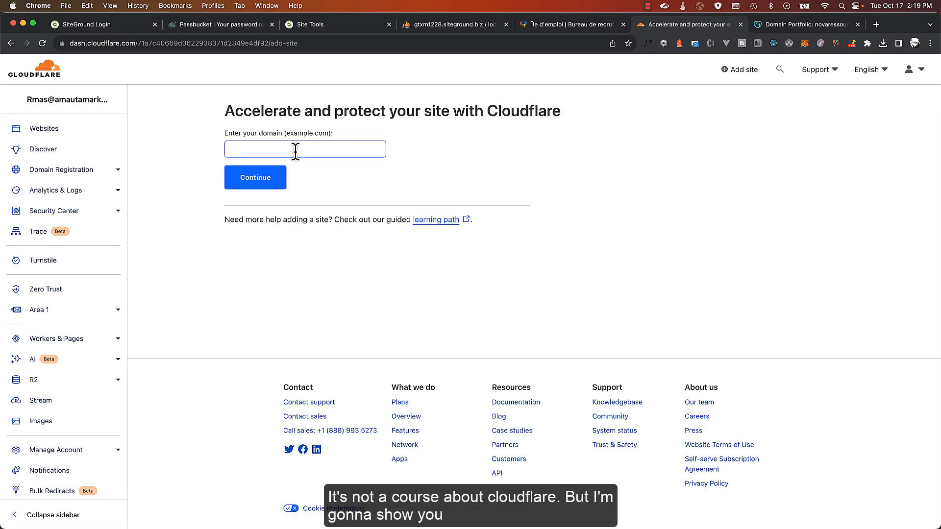
left_click(296, 152)
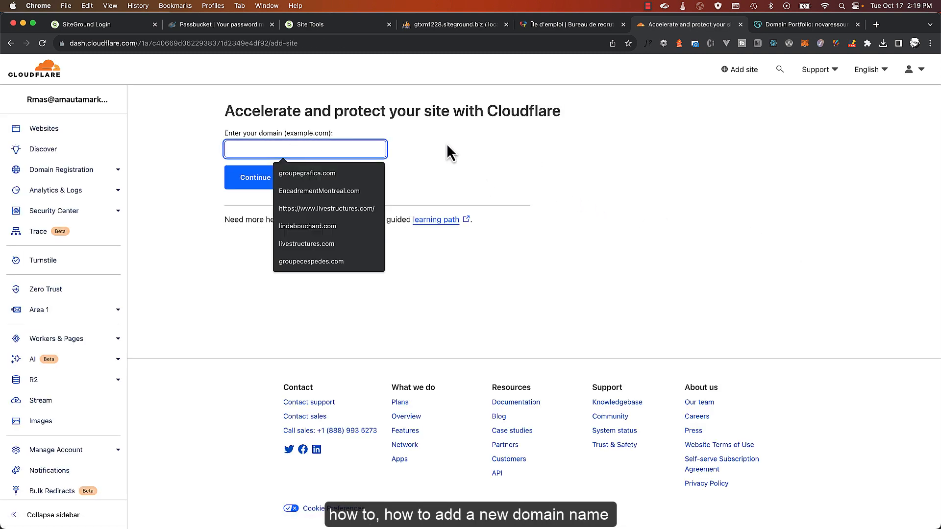
key("super+v")
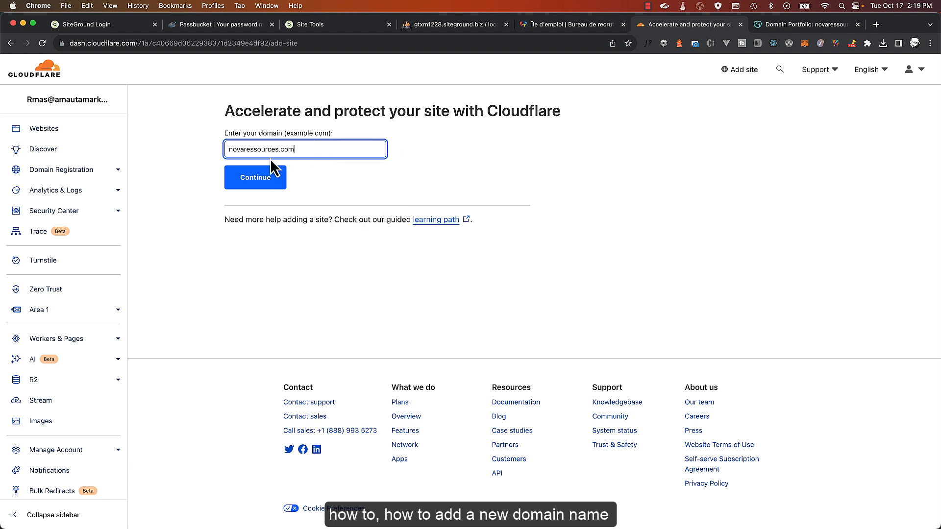
left_click(255, 181)
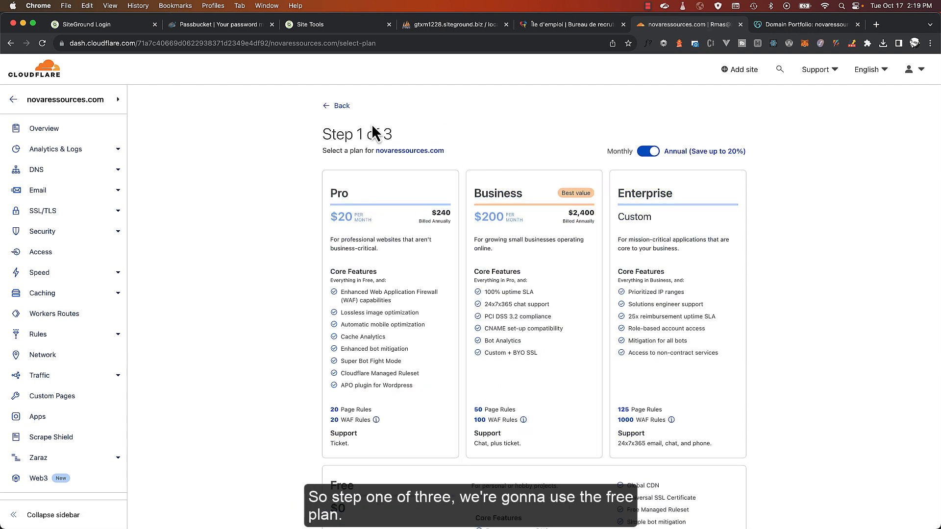
Select and confirm the Free plan
scroll(389, 162, "down", 1)
scroll(387, 162, "down", 5)
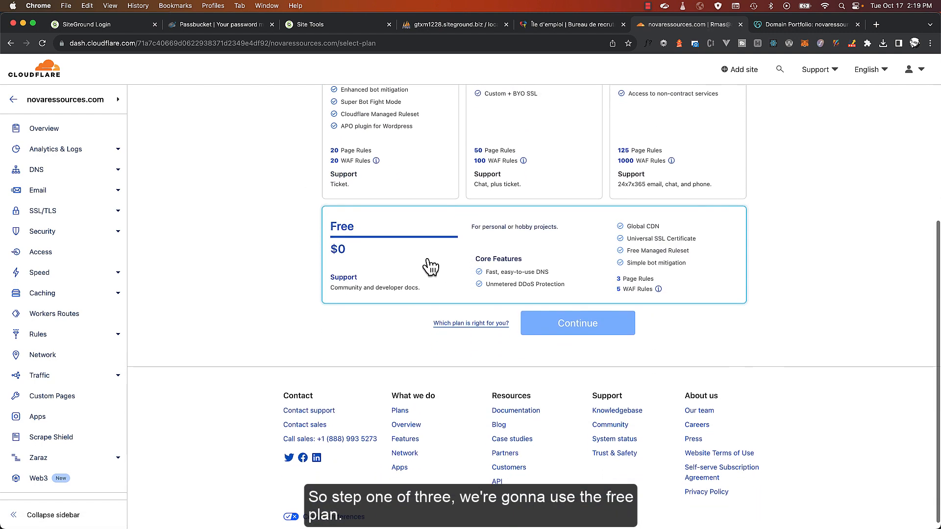
left_click(426, 267)
left_click(577, 323)
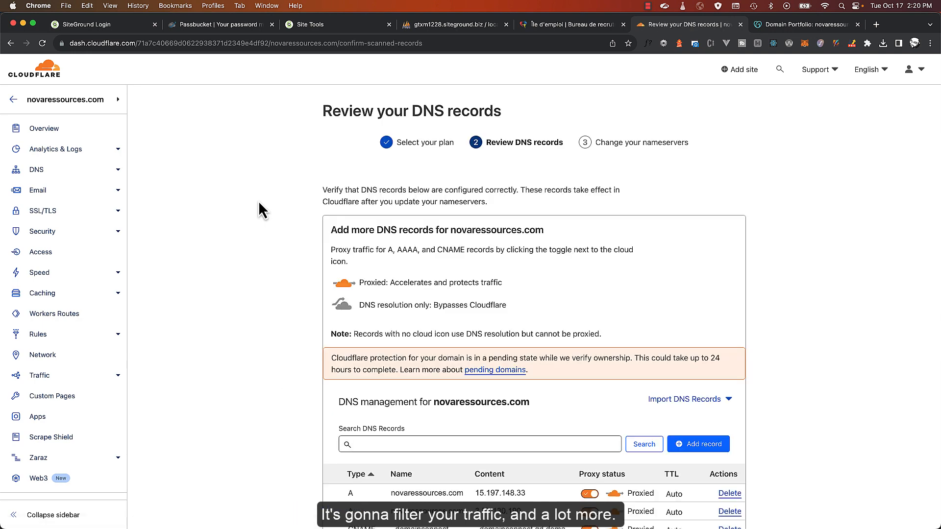
Review the scanned DNS records for novaressources.com and continue to the nameserver instructions
scroll(280, 155, "down", 2)
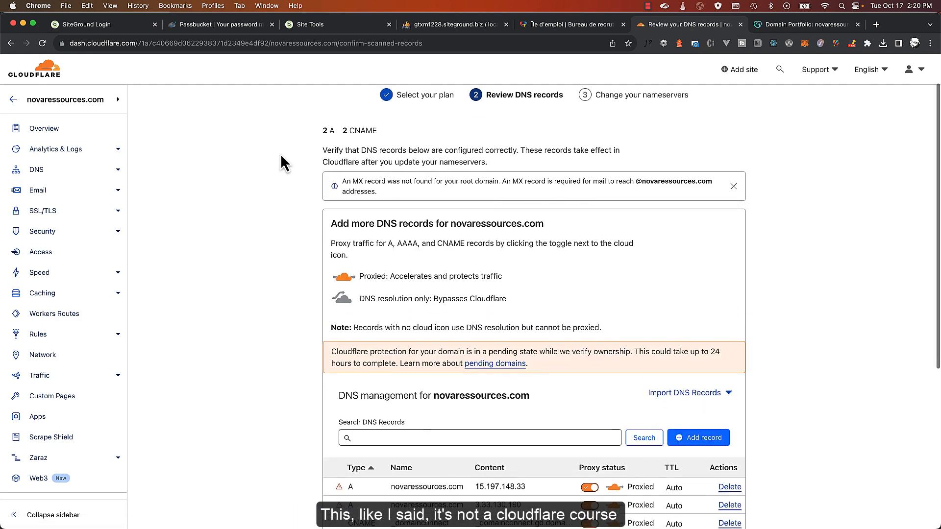
scroll(280, 154, "down", 4)
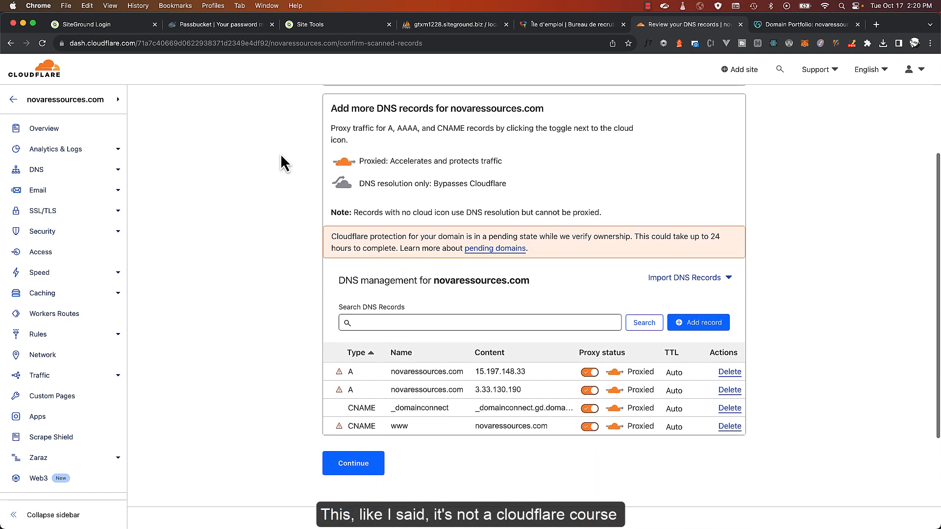
scroll(281, 154, "up", 6)
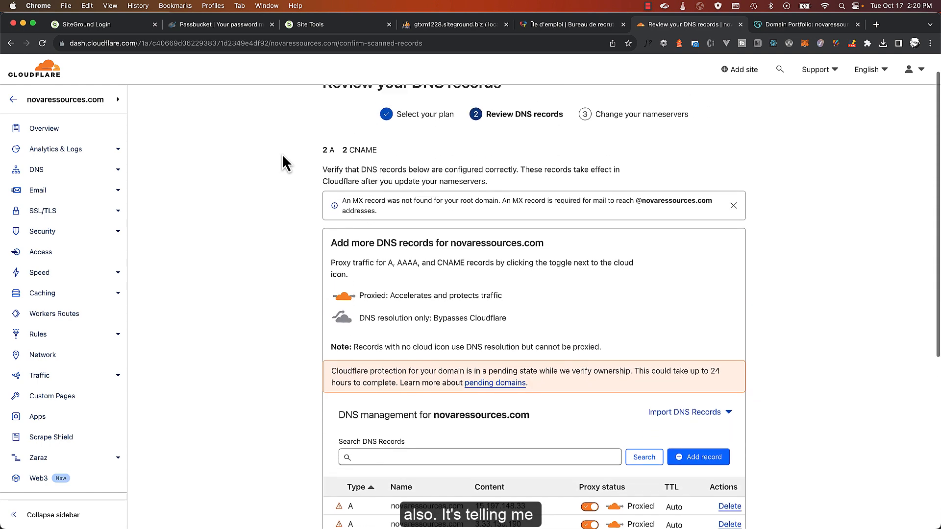
scroll(422, 175, "down", 6)
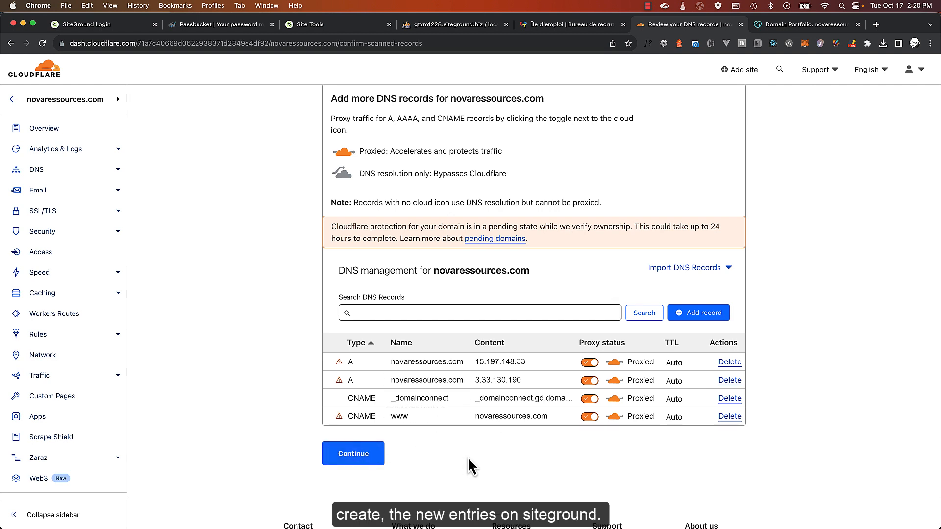
left_click(363, 458)
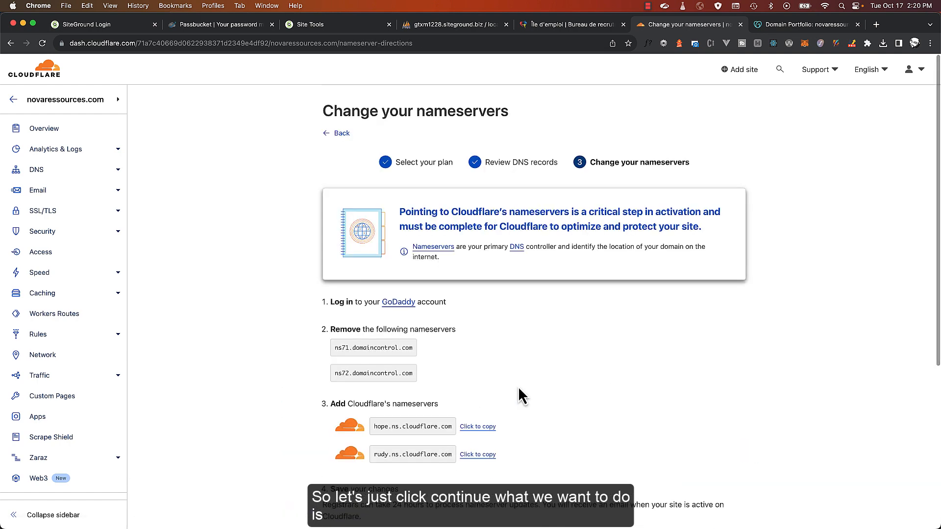
Copy hope.ns.cloudflare.com into GoDaddy's Nameserver 1 field
scroll(518, 386, "down", 4)
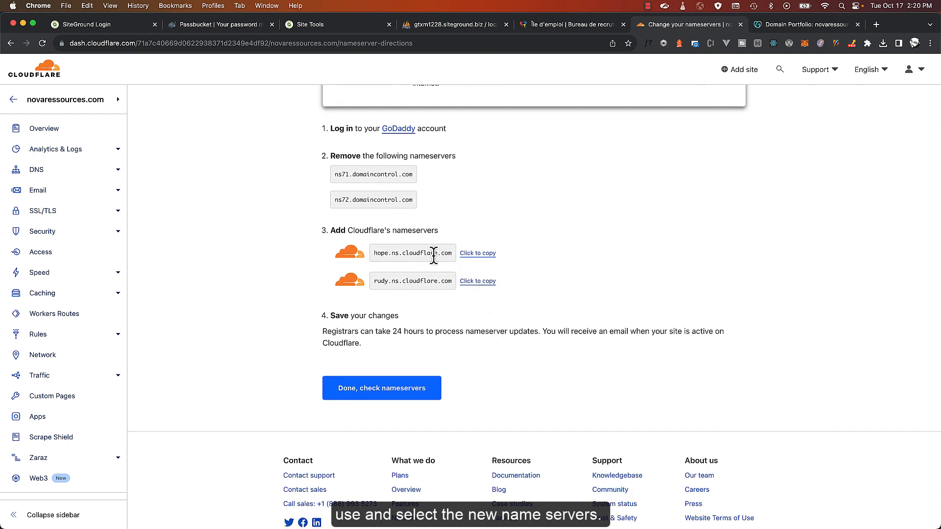
left_click(475, 255)
left_click(772, 25)
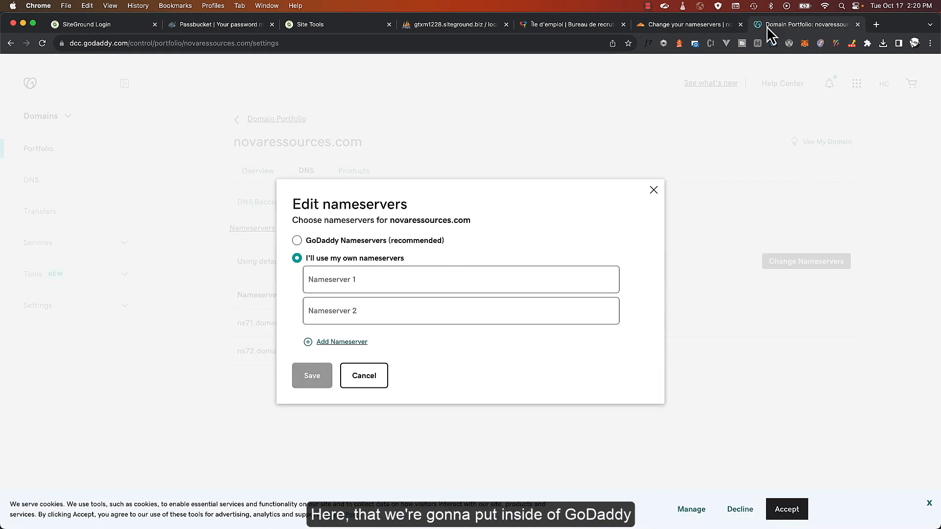
left_click(374, 275)
key("super+v")
Enter rudy.ns.cloudflare.com as Nameserver 2, save, and confirm past the warning
left_click(689, 31)
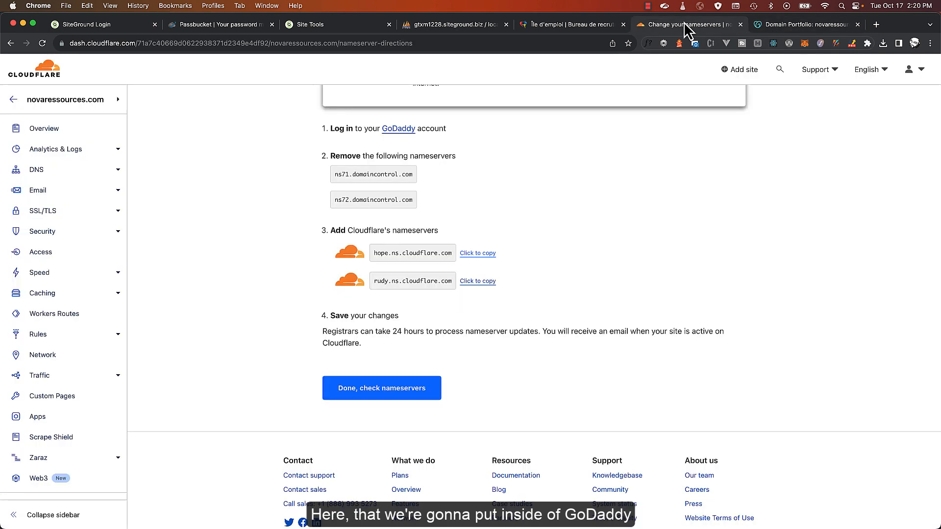
left_click(471, 280)
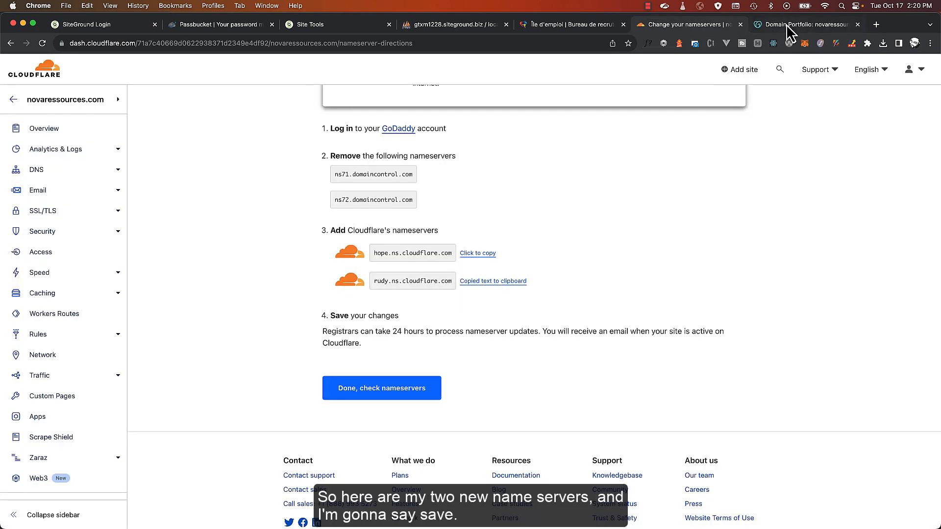
left_click(786, 25)
left_click(357, 304)
key("super+v")
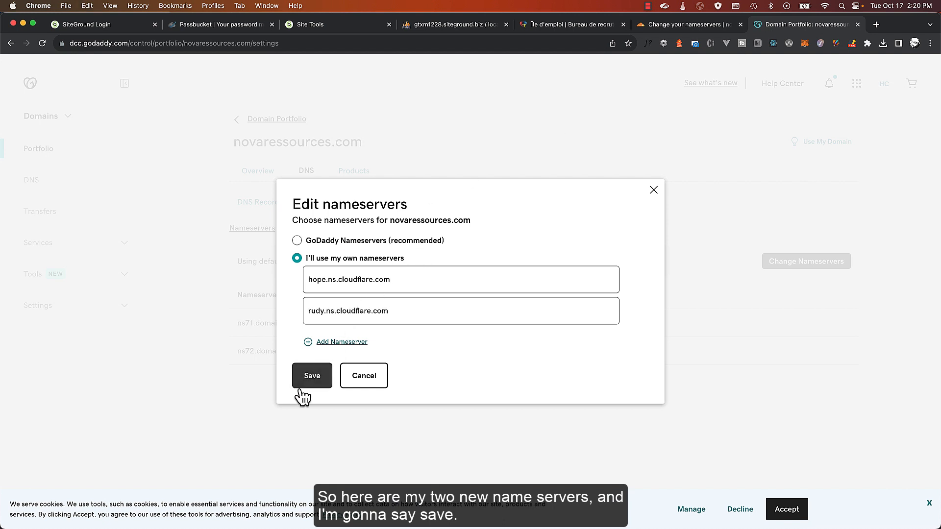
left_click(309, 383)
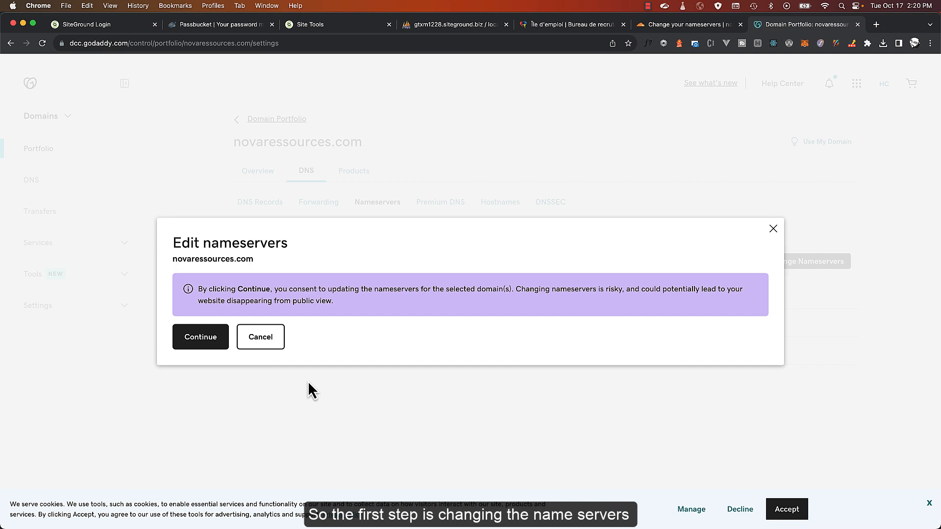
left_click(206, 341)
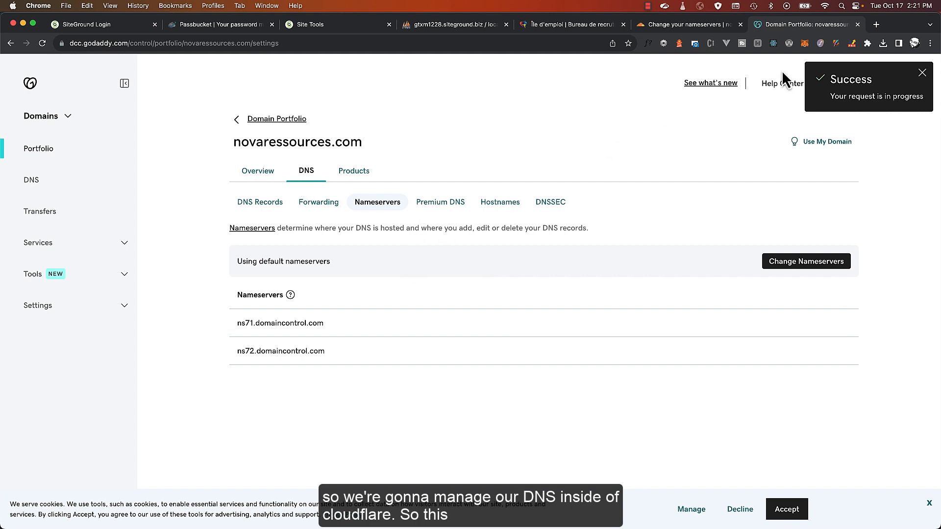
Close the GoDaddy tab and tell Cloudflare the nameservers are done so it checks them
left_click(857, 25)
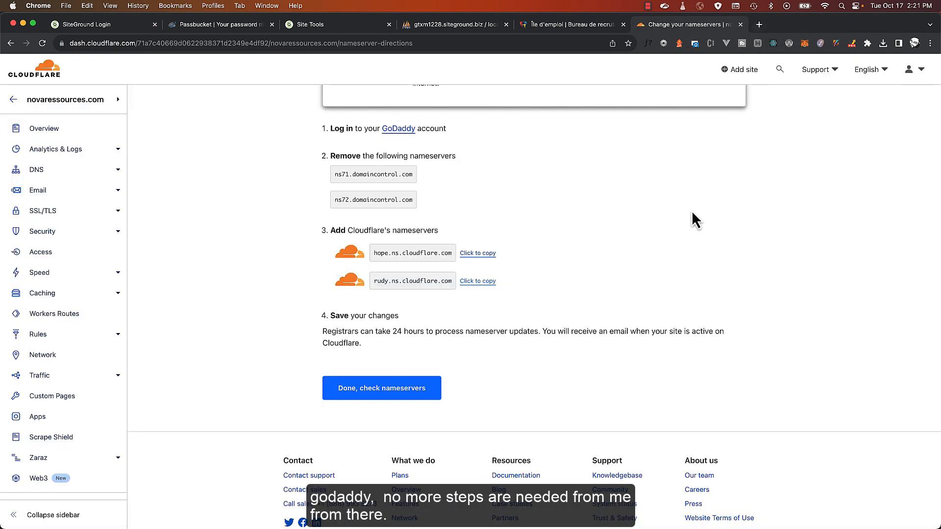
scroll(618, 218, "down", 3)
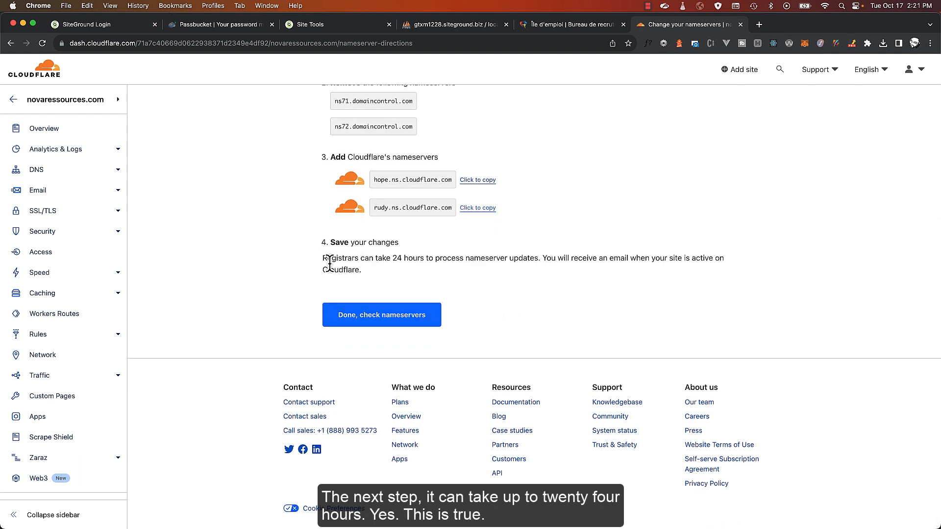
left_click_drag(361, 258, 443, 259)
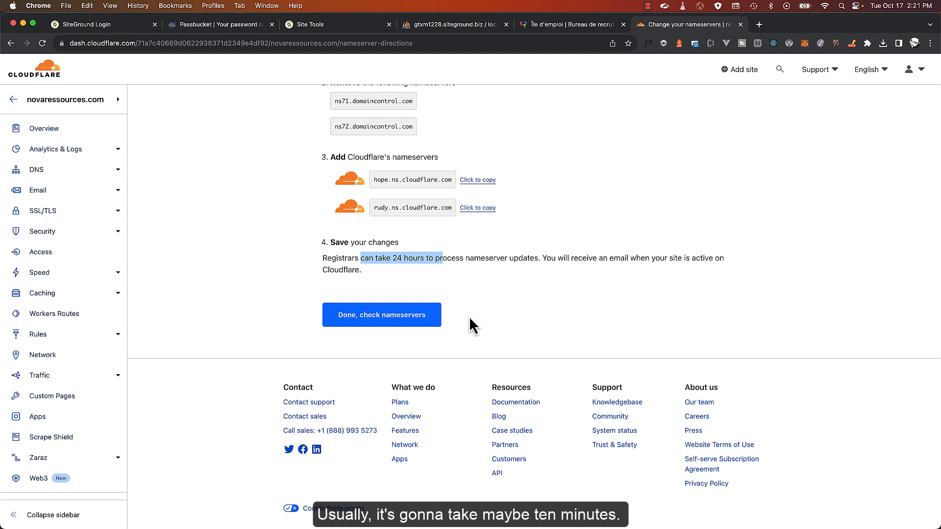
left_click(391, 321)
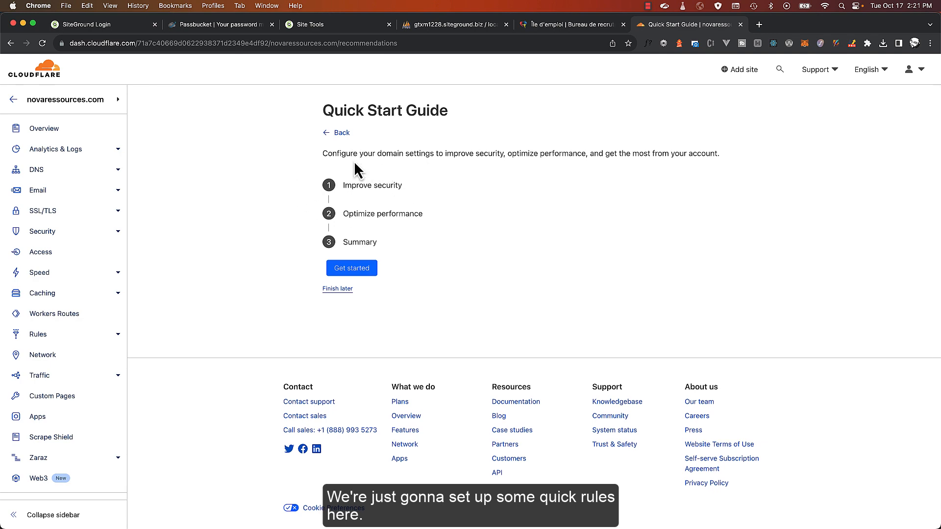
Run the Quick Start Guide turning on Always Use HTTPS, keeping Brotli on, and finish
left_click(357, 272)
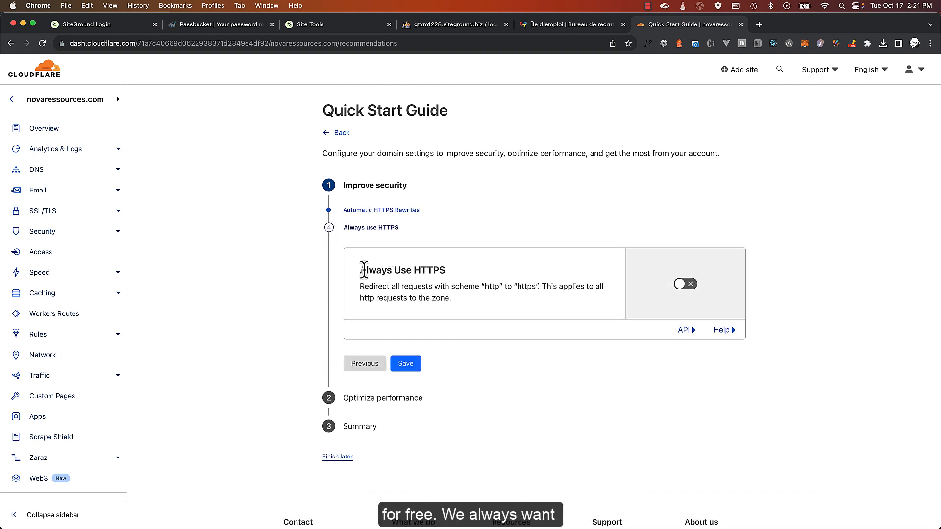
left_click(688, 284)
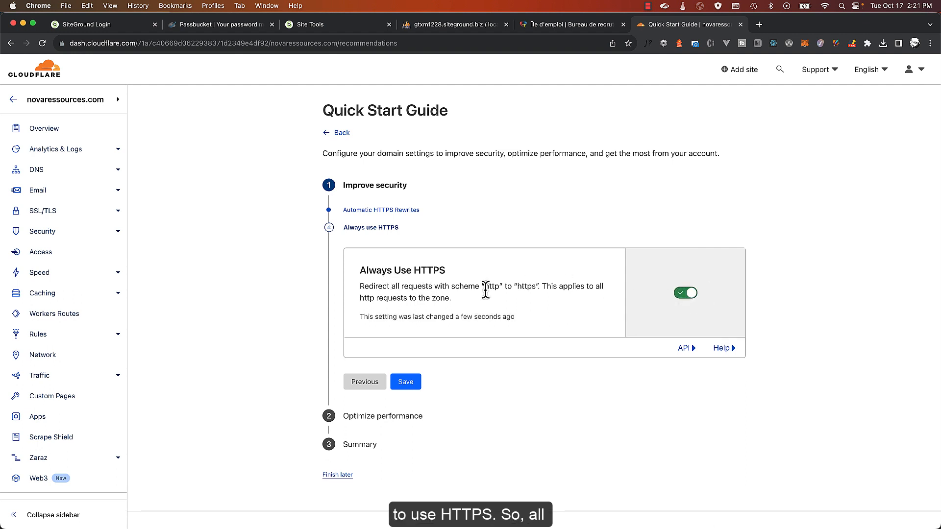
left_click_drag(484, 289, 500, 289)
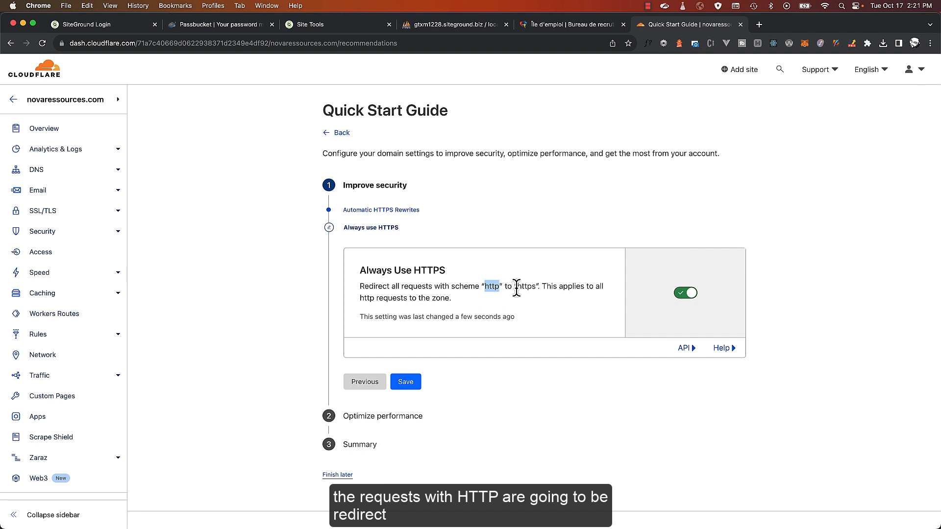
left_click_drag(516, 287, 537, 287)
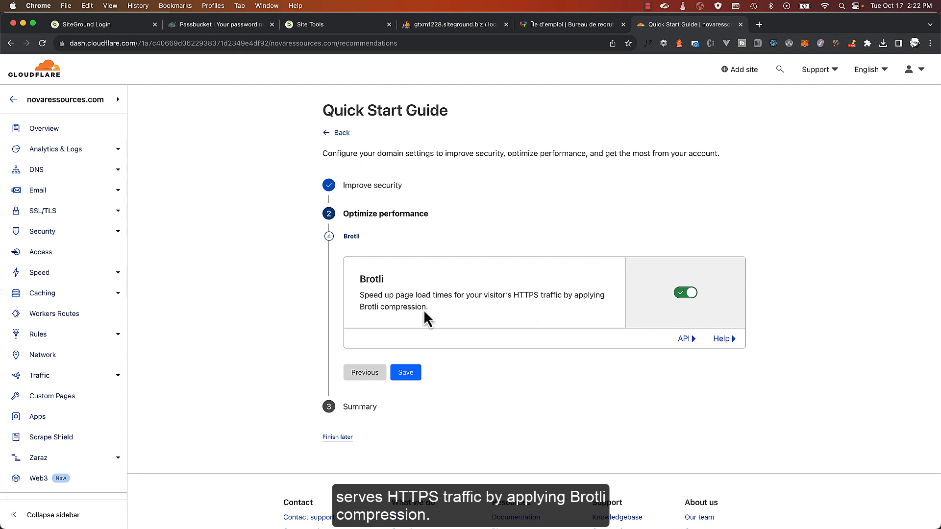
left_click(407, 372)
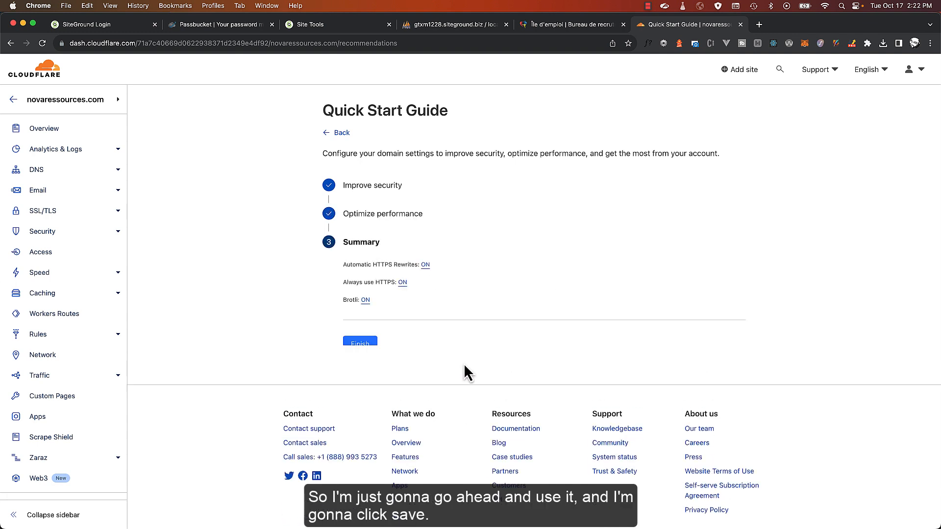
left_click(371, 350)
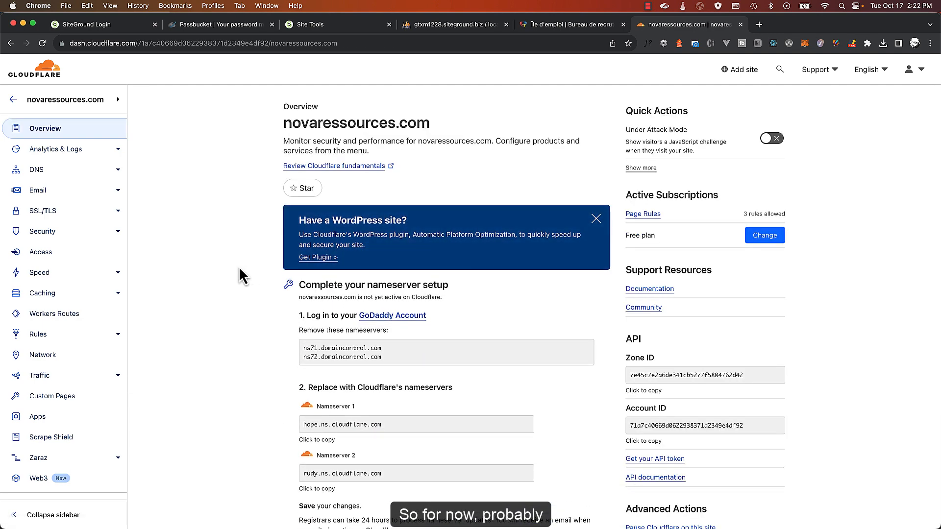
Look over Cloudflare's pending novaressources.com overview, then switch to the SiteGround account tab
scroll(239, 267, "down", 5)
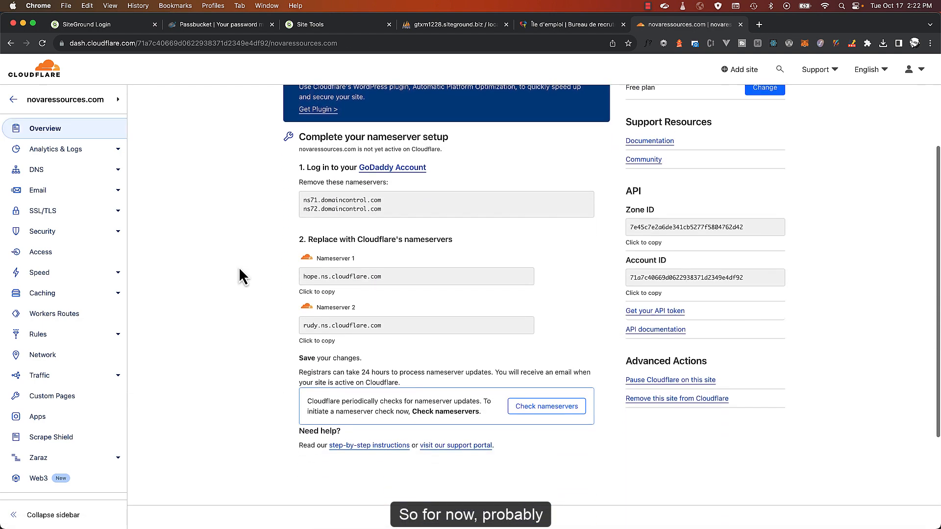
scroll(239, 266, "up", 5)
scroll(239, 266, "down", 3)
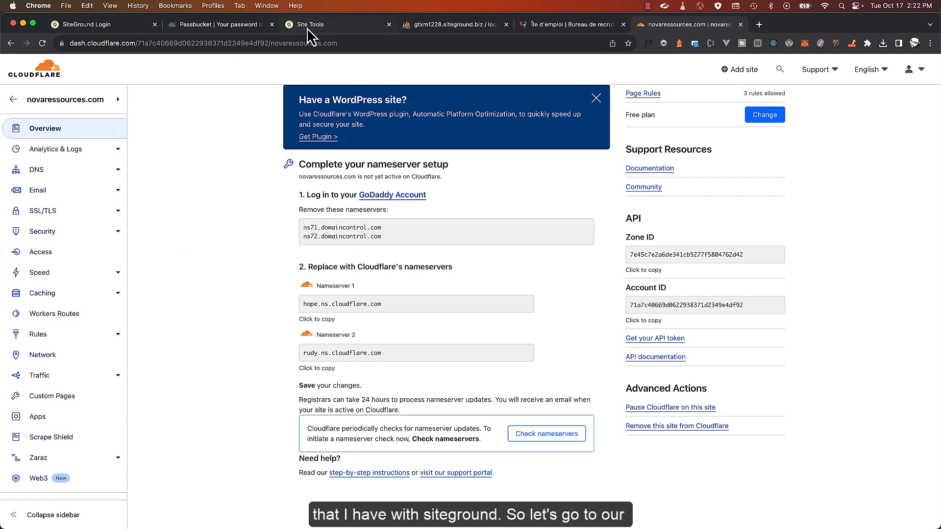
left_click(307, 28)
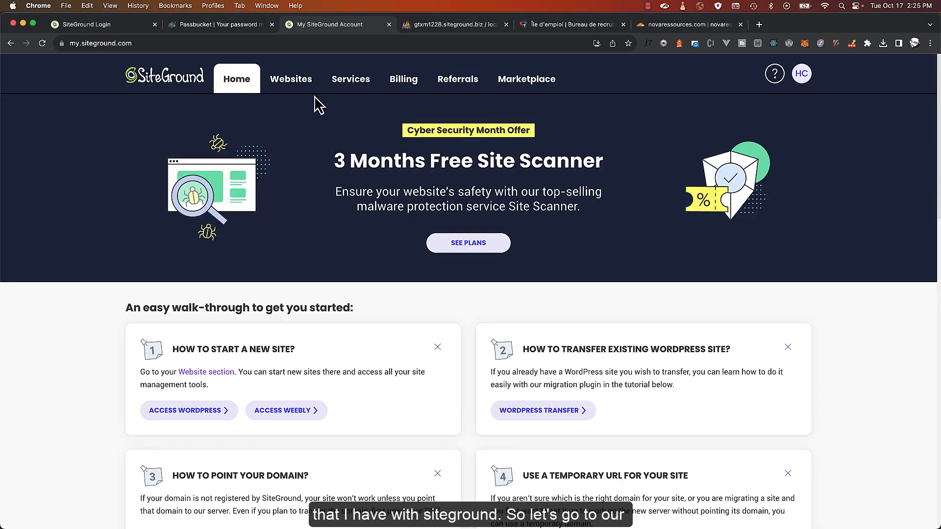
Start a new website on an existing domain, copying novaressources.com from Cloudflare's address bar
left_click(292, 83)
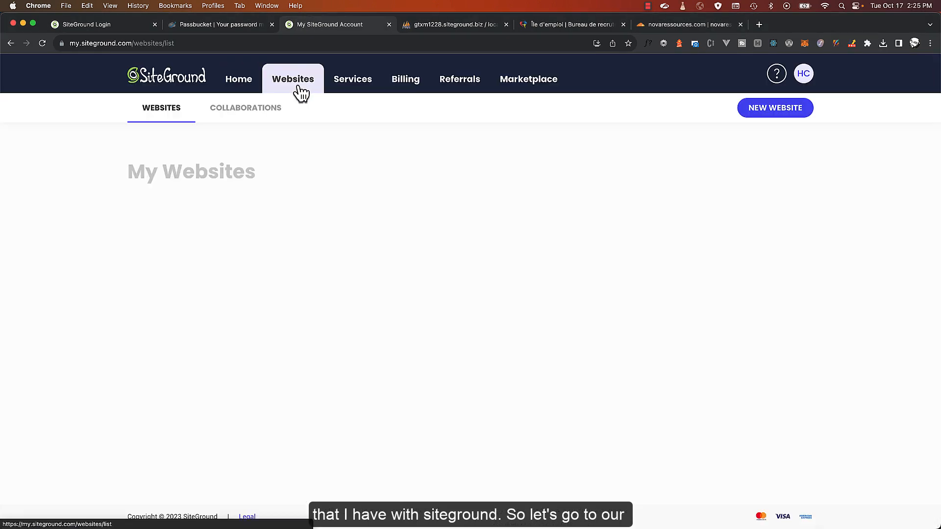
left_click(777, 112)
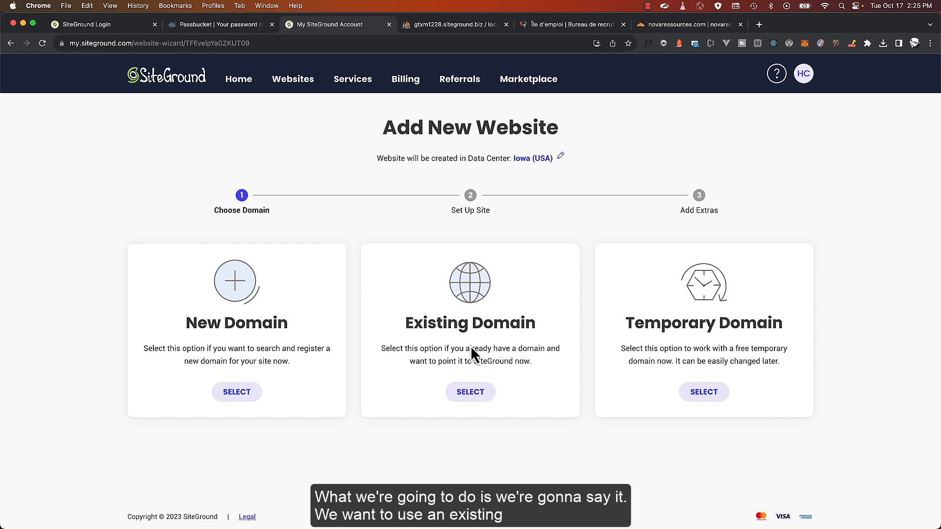
left_click(469, 394)
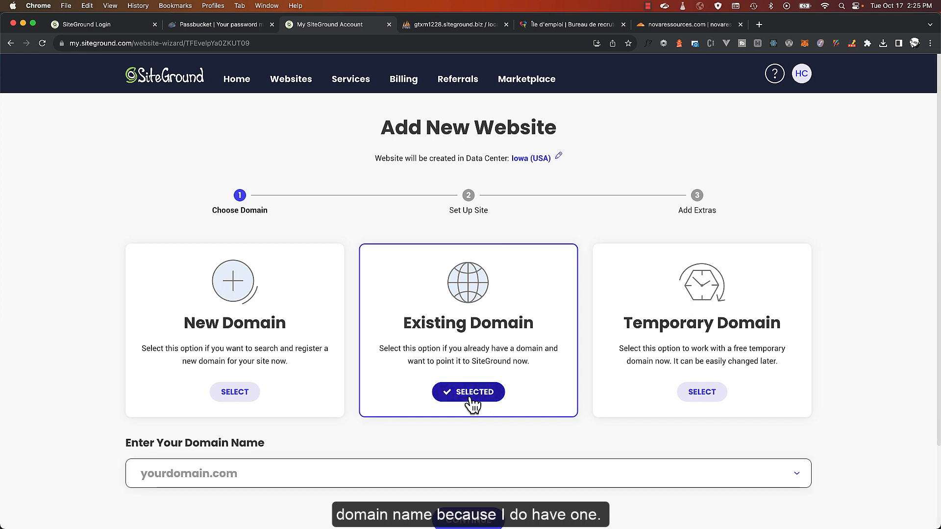
left_click(657, 24)
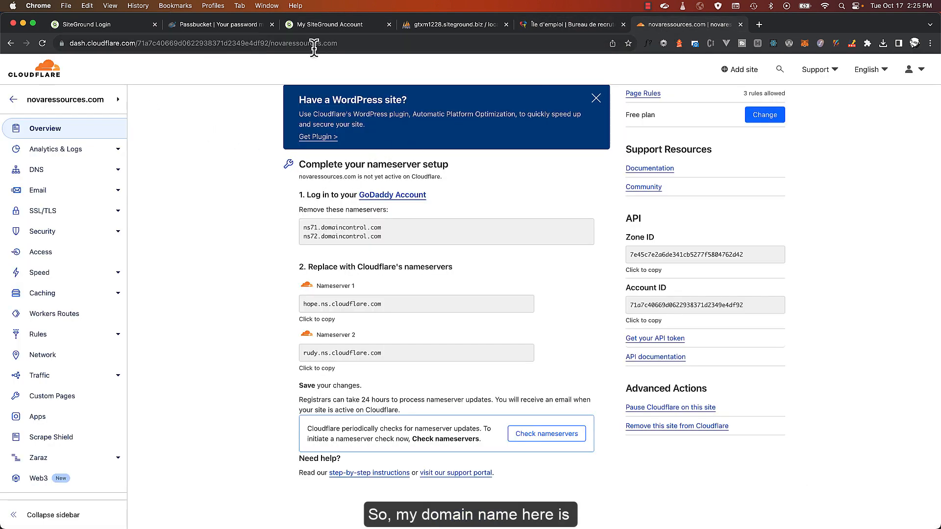
left_click_drag(270, 43, 384, 43)
key("cmd+c")
left_click(344, 25)
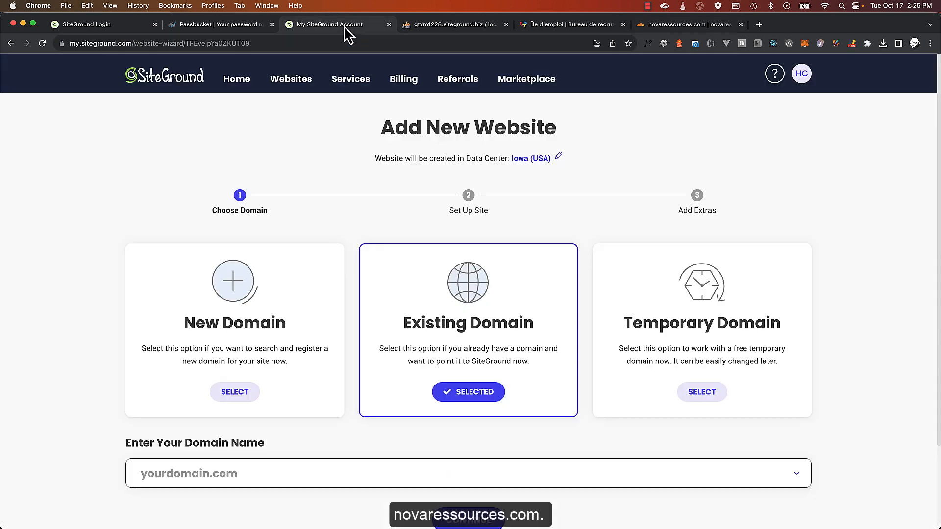
Enter novaressources.com as the domain and choose a new empty site with no application
left_click(224, 465)
key("cmd+v")
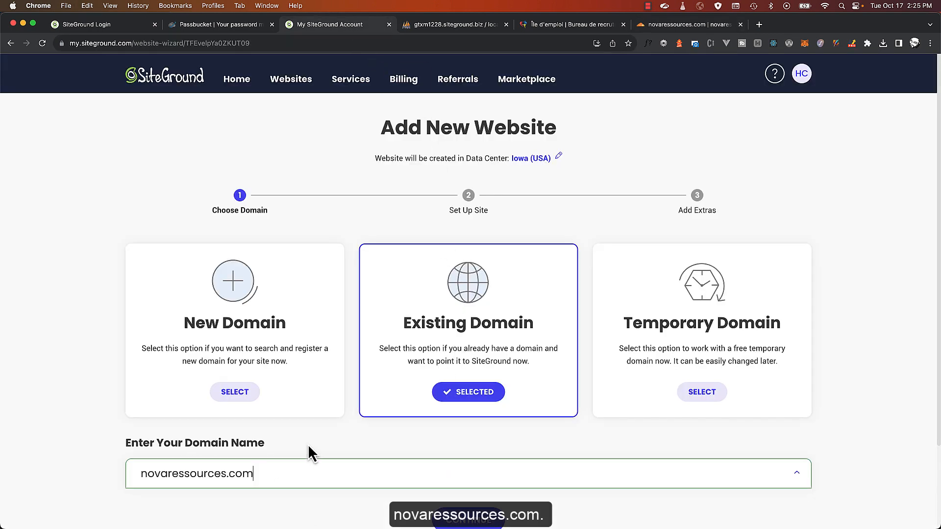
scroll(311, 439, "down", 3)
left_click(464, 425)
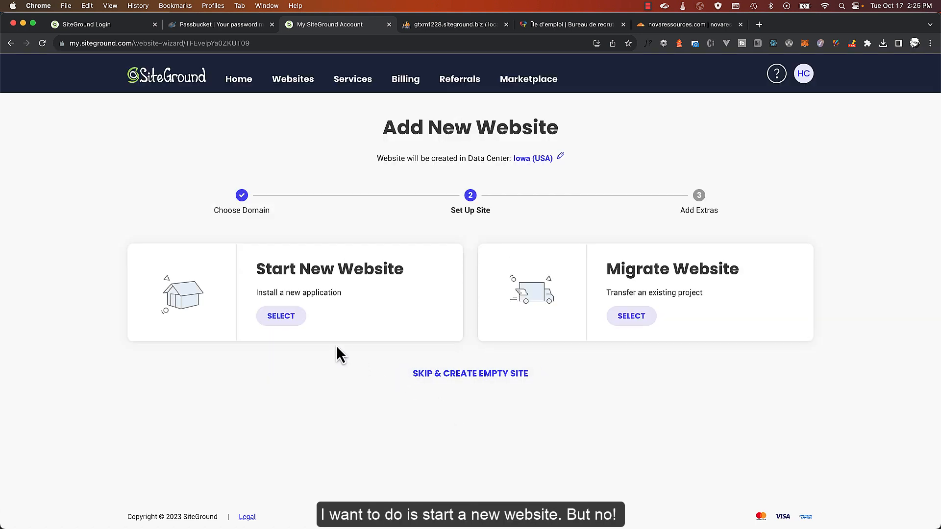
left_click(284, 331)
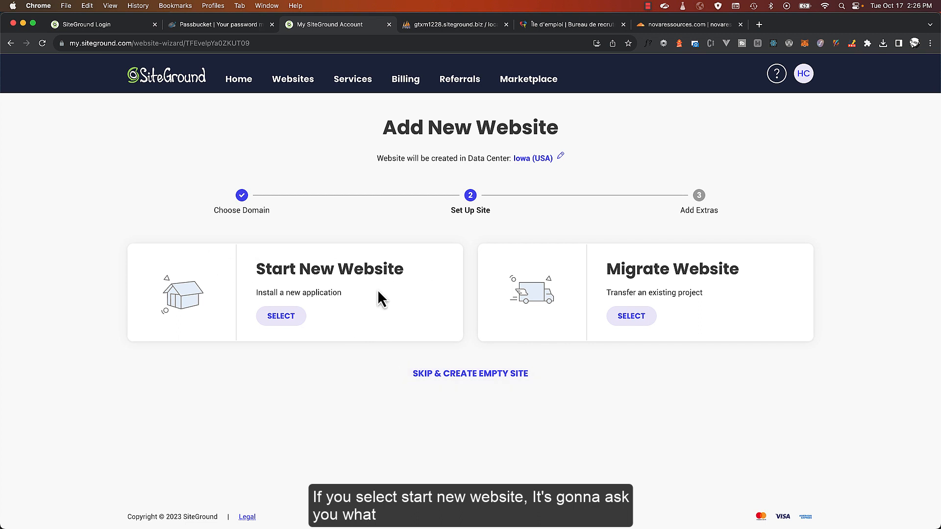
left_click(289, 318)
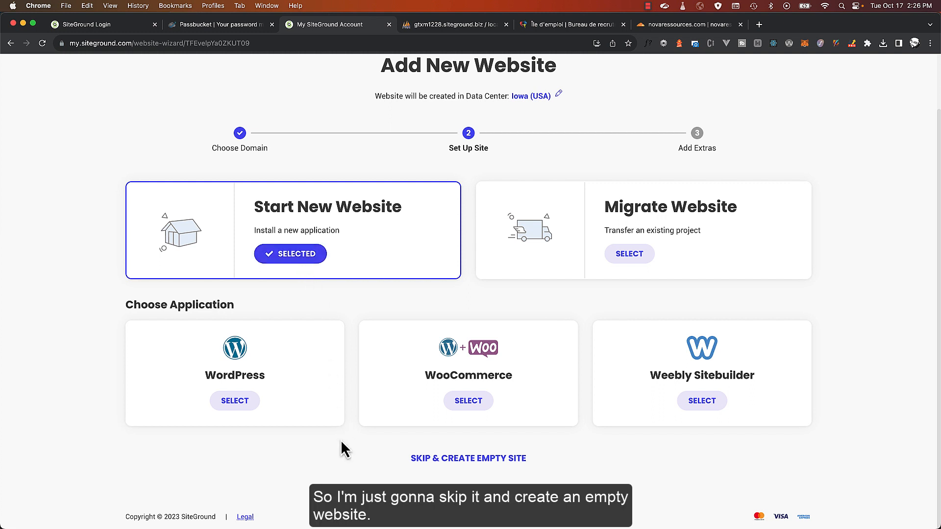
left_click(467, 461)
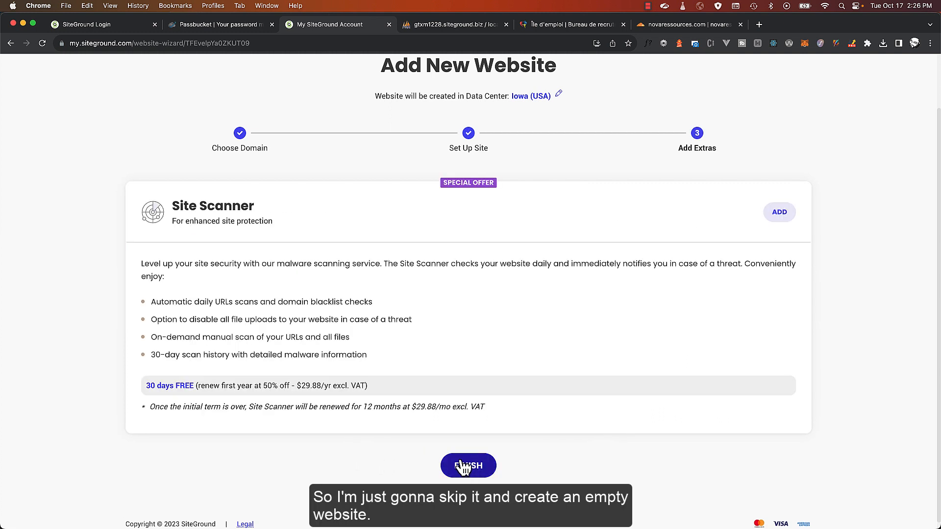
Finish creating the novaressources.com site and view its IP and name servers in Site Tools
left_click(467, 465)
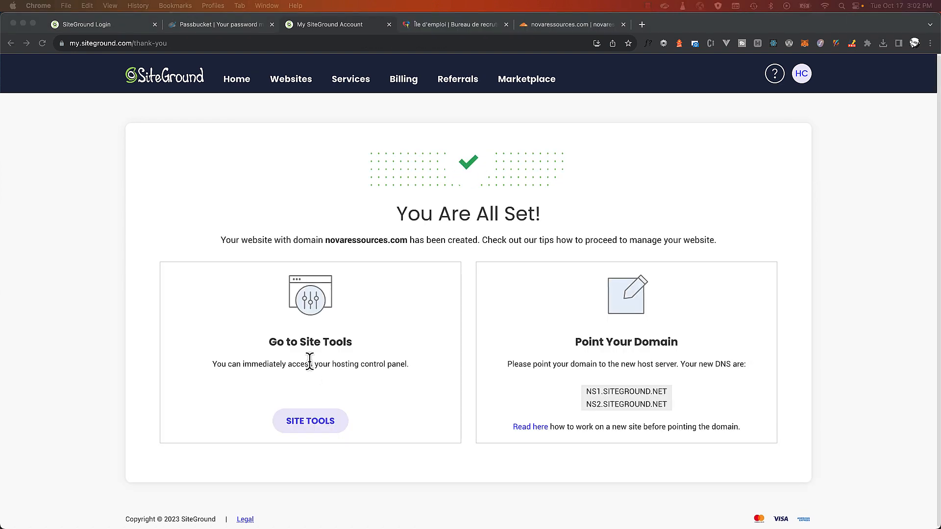
left_click(316, 425)
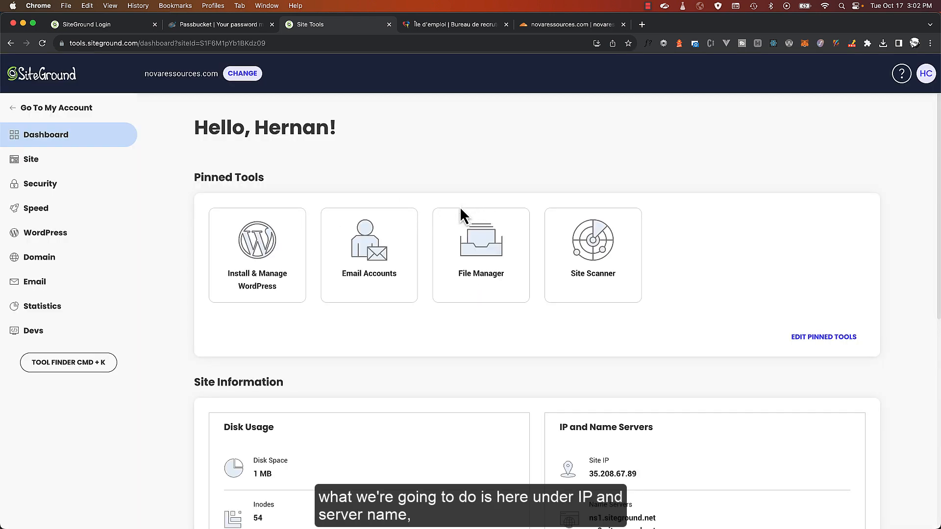
scroll(545, 401, "down", 5)
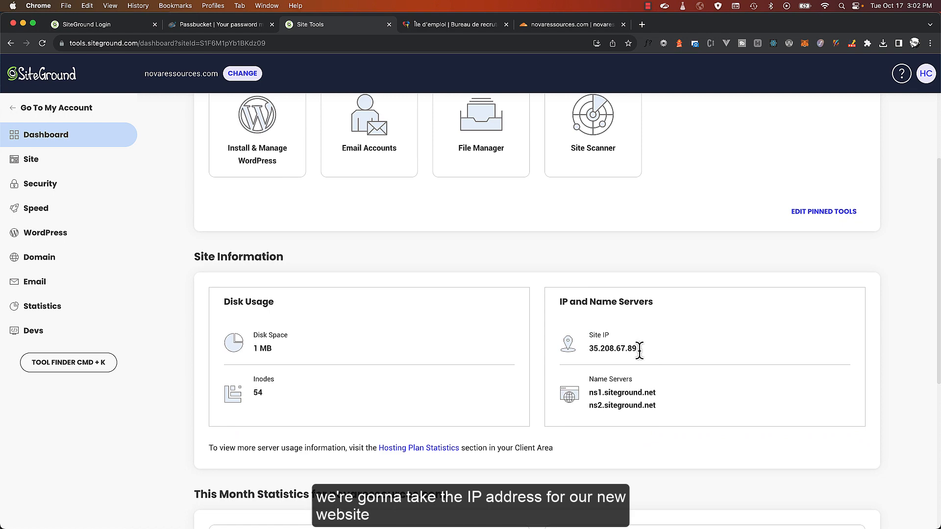
Copy the site IP 35.208.67.89 and return to Cloudflare's novaressources.com page
left_click_drag(639, 350, 590, 349)
key("cmd+c")
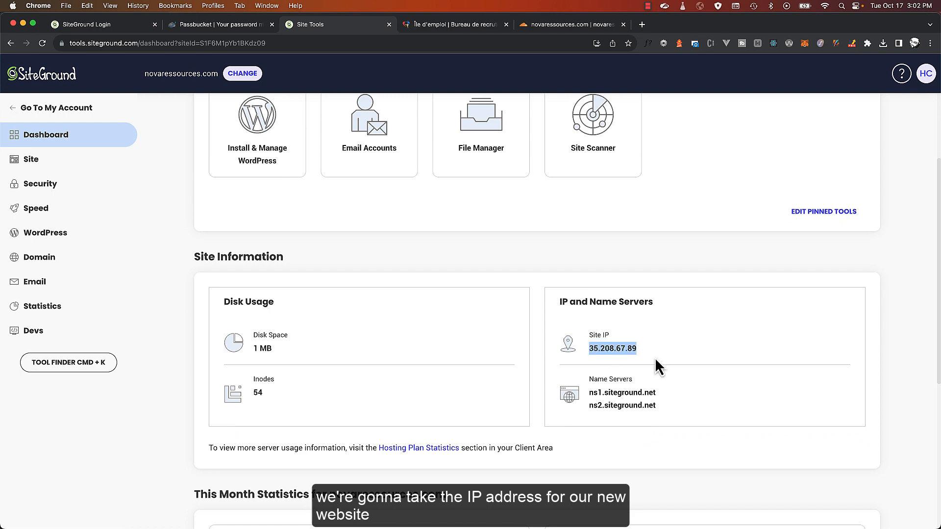
left_click(558, 25)
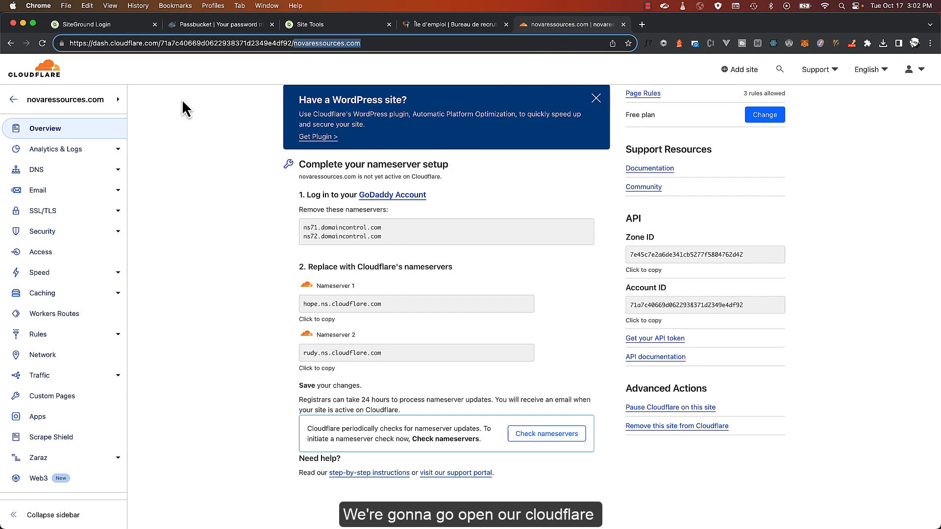
Change the first DNS A record to point to 35.208.67.89
left_click(46, 178)
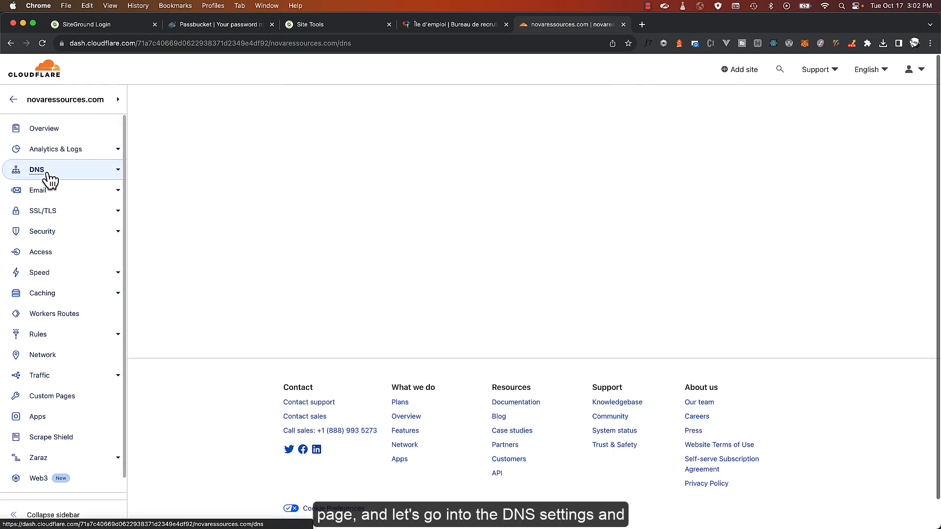
scroll(413, 269, "down", 5)
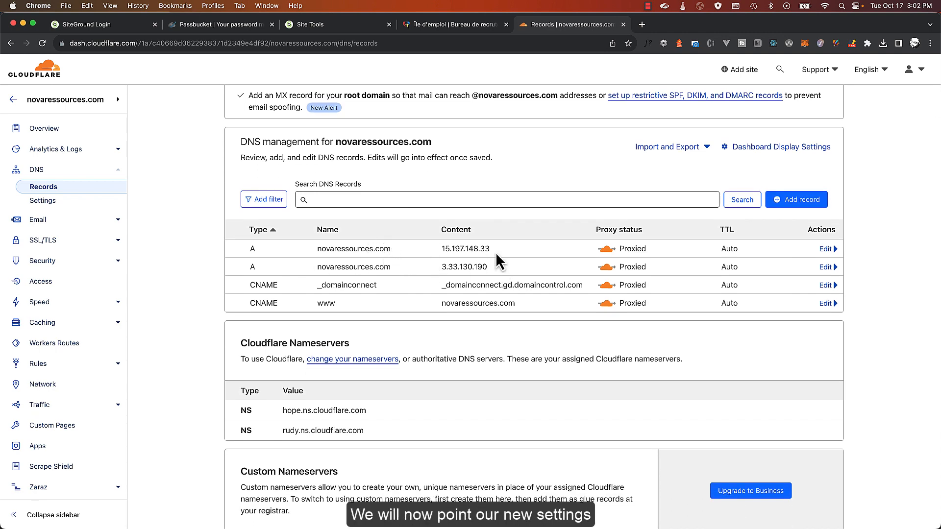
left_click(825, 251)
left_click_drag(525, 283, 437, 284)
key("cmd+v")
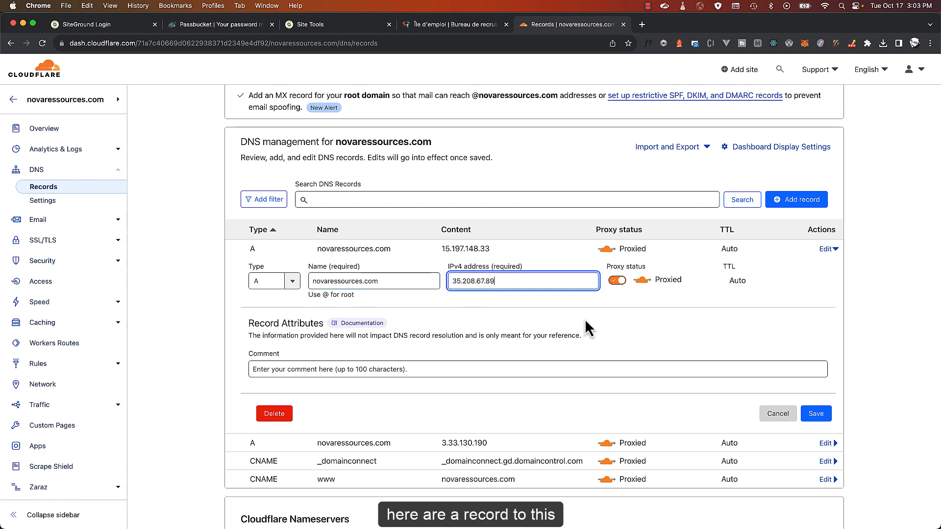
left_click(815, 414)
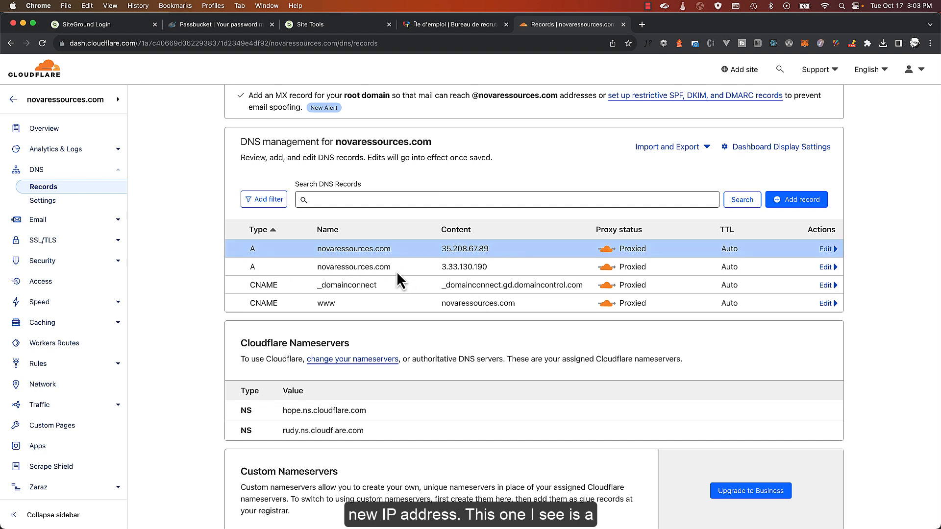
Delete the duplicate A record pointing to 3.33.130.190
left_click_drag(507, 266, 447, 268)
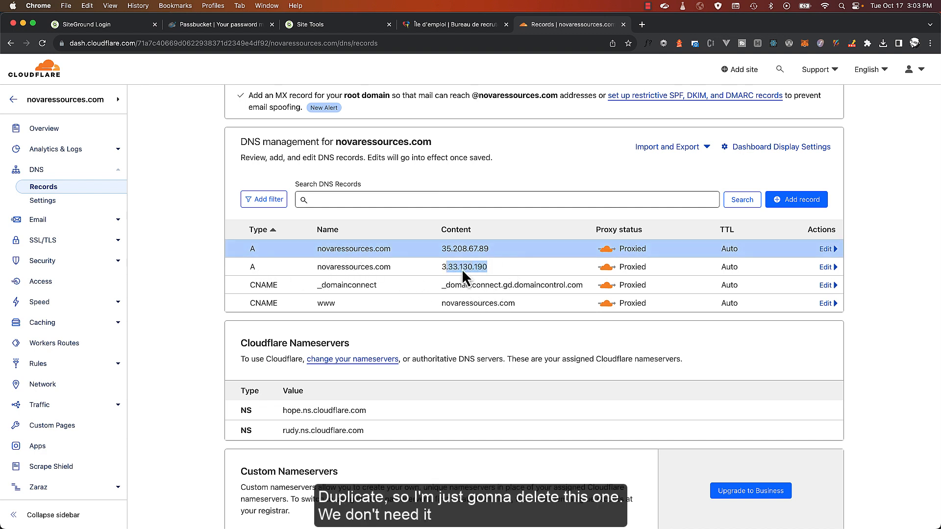
left_click(826, 267)
left_click(275, 431)
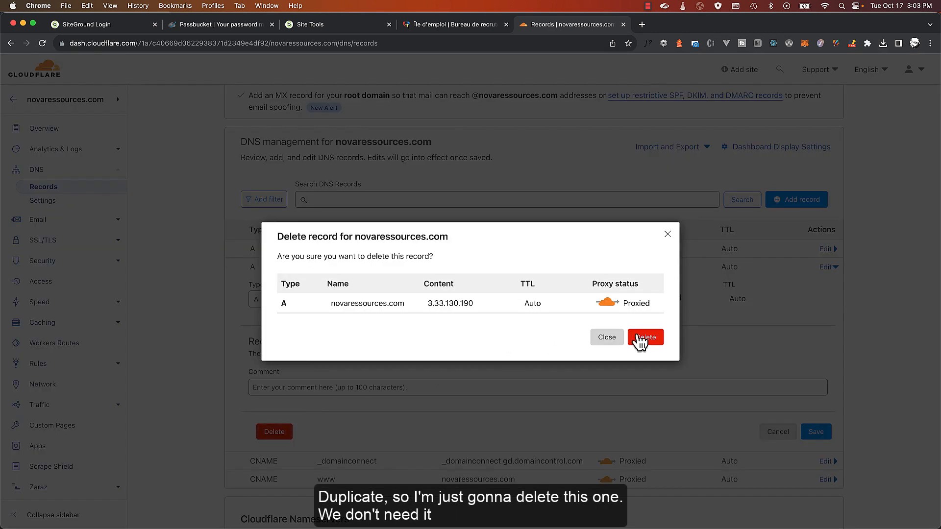
left_click(646, 338)
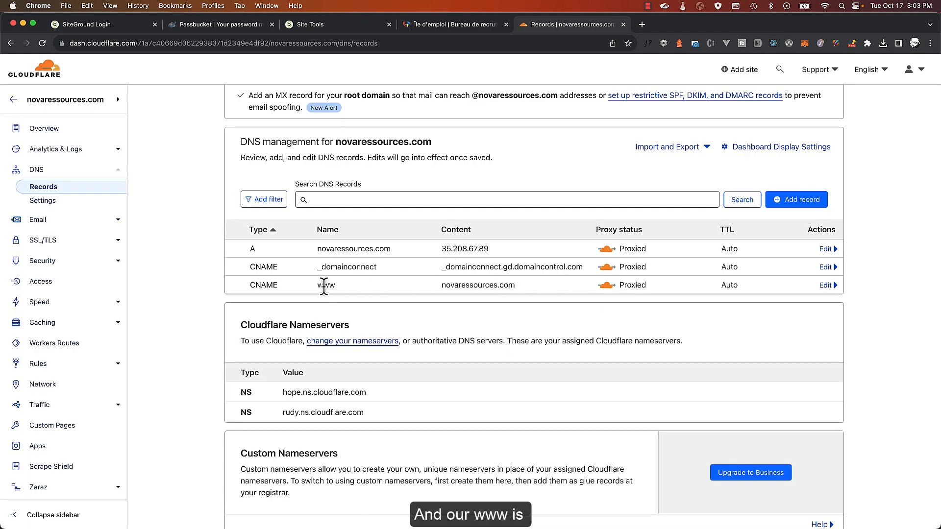
double_click(325, 285)
left_click(431, 289)
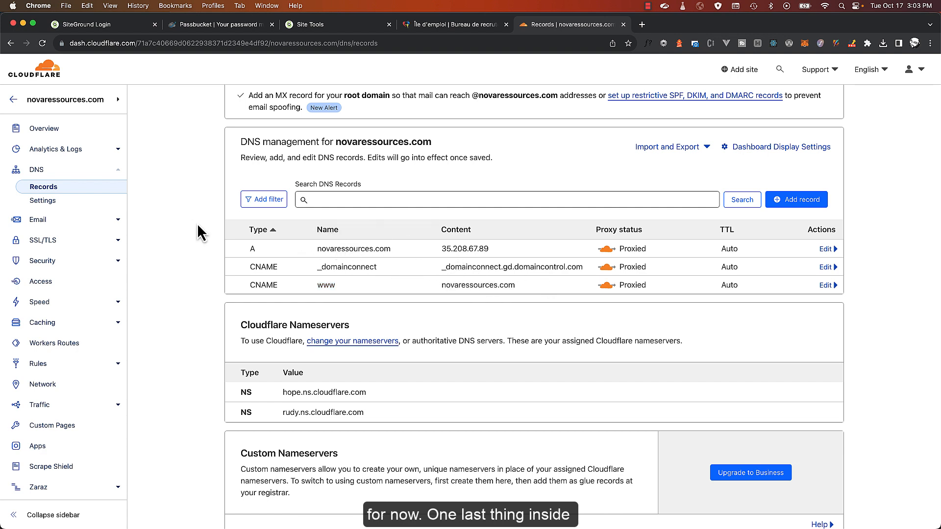
Confirm the novaressources.com SSL/TLS encryption mode is Full, then go back to the browser
left_click(45, 250)
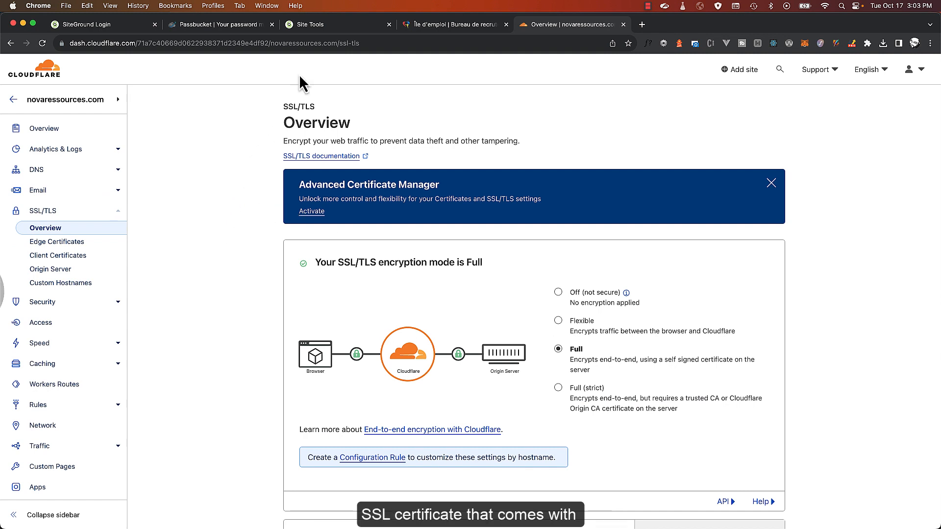
scroll(300, 74, "down", 1)
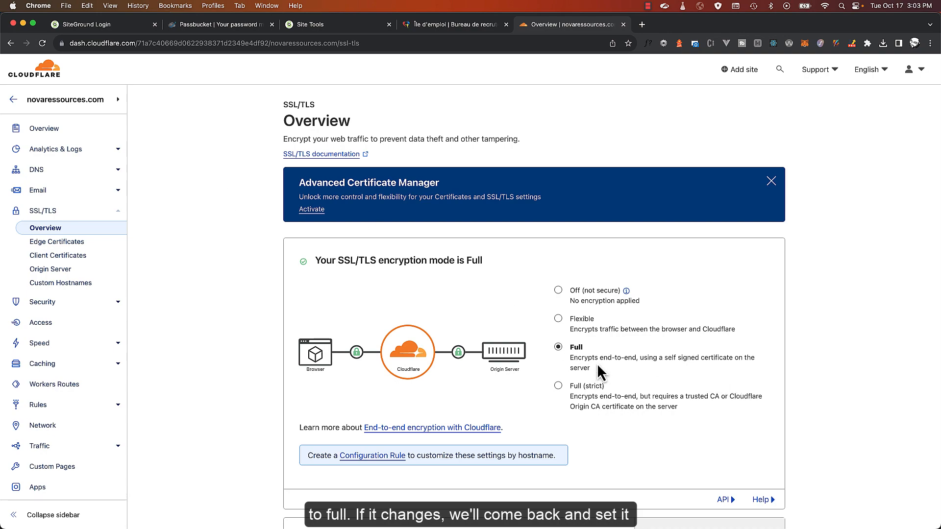
key("ctrl+Up")
left_click(706, 441)
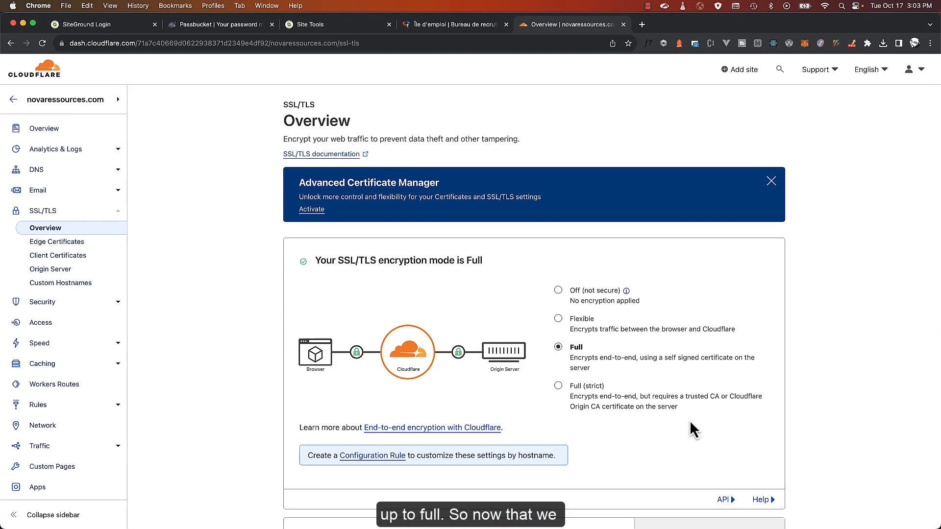
Open the public_html folder in the novaressources.com File Manager
left_click(325, 28)
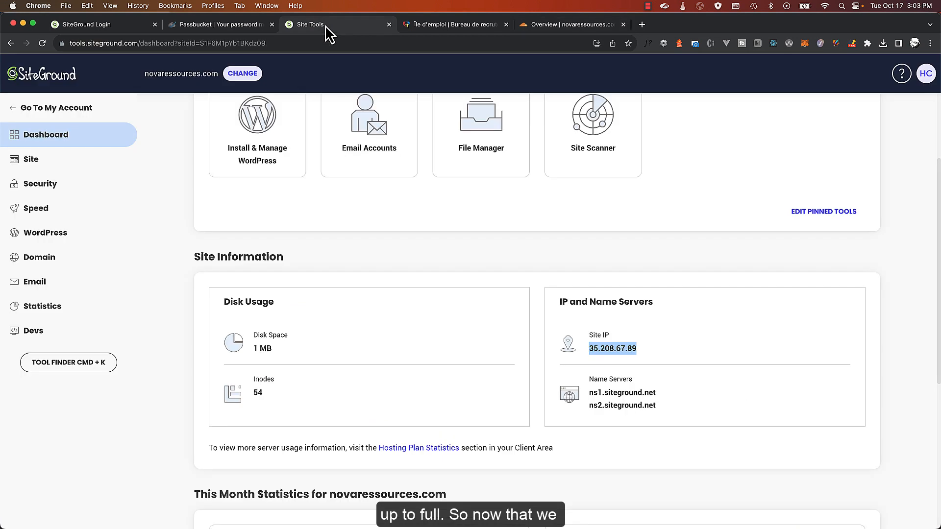
left_click(37, 166)
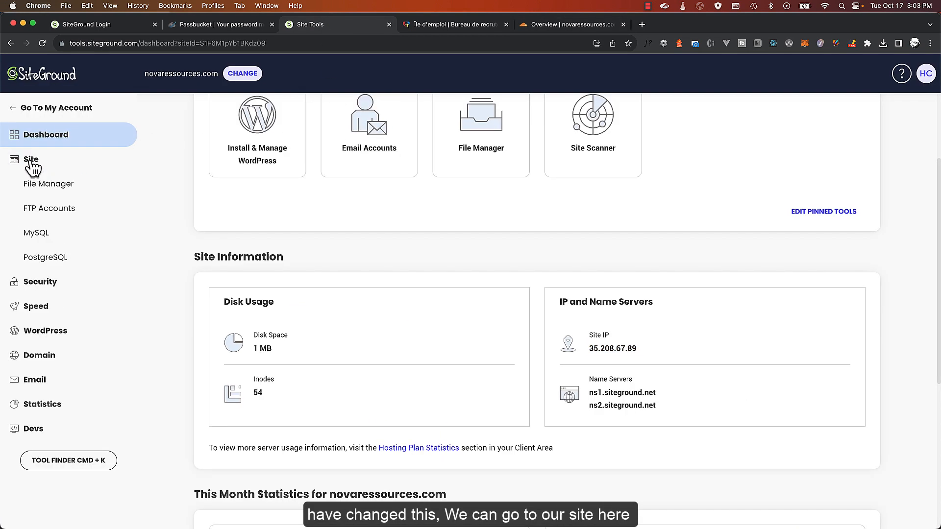
left_click(54, 188)
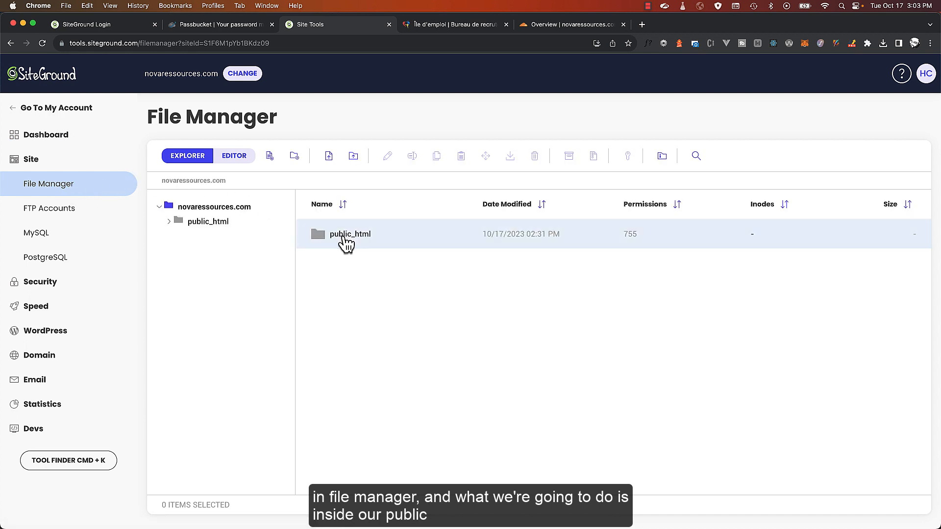
left_click(218, 225)
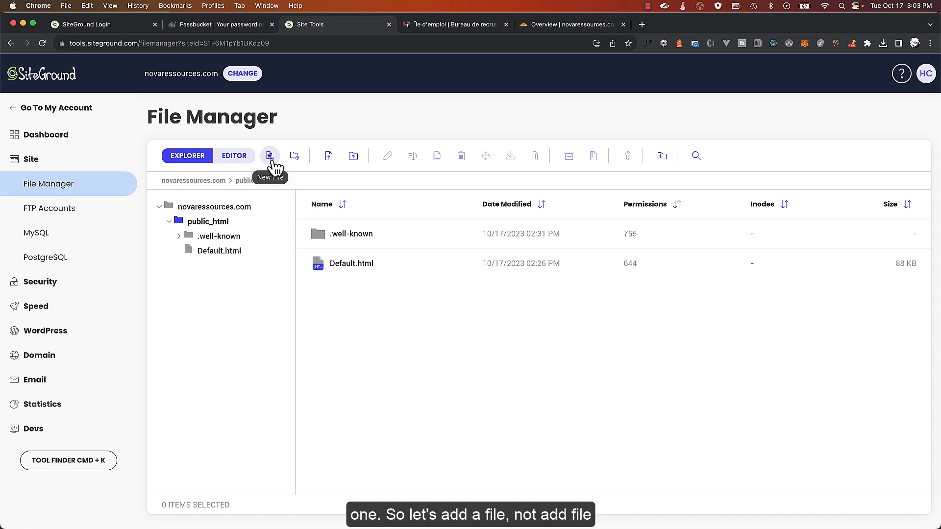
Upload iledemploi.zip from Downloads into public_html
left_click(273, 163)
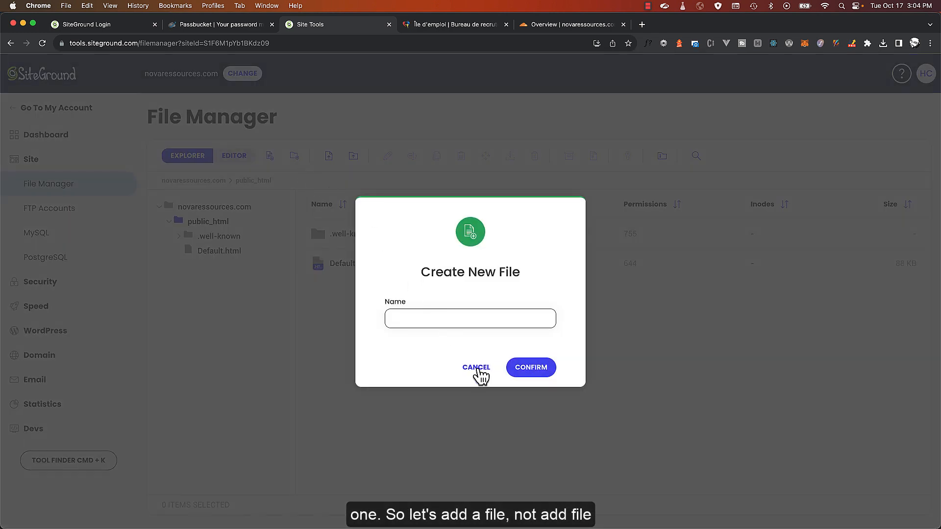
left_click(467, 361)
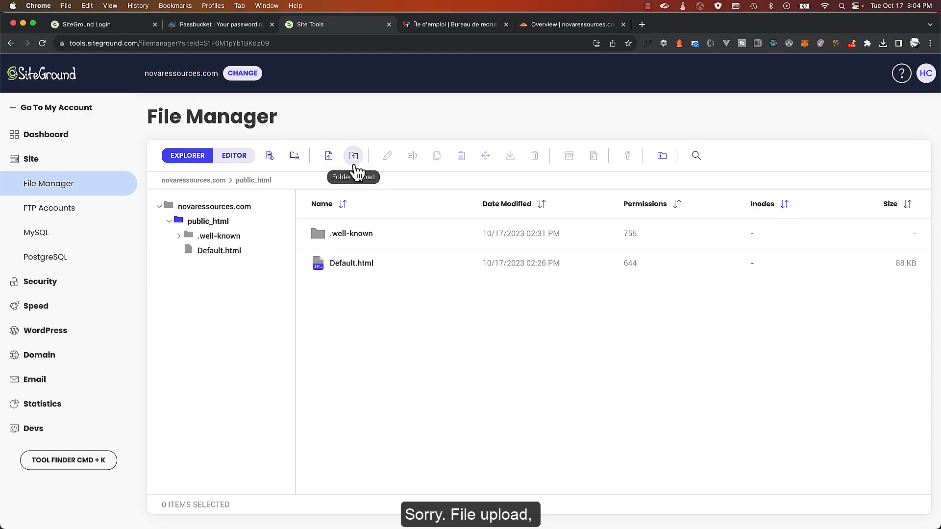
left_click(329, 157)
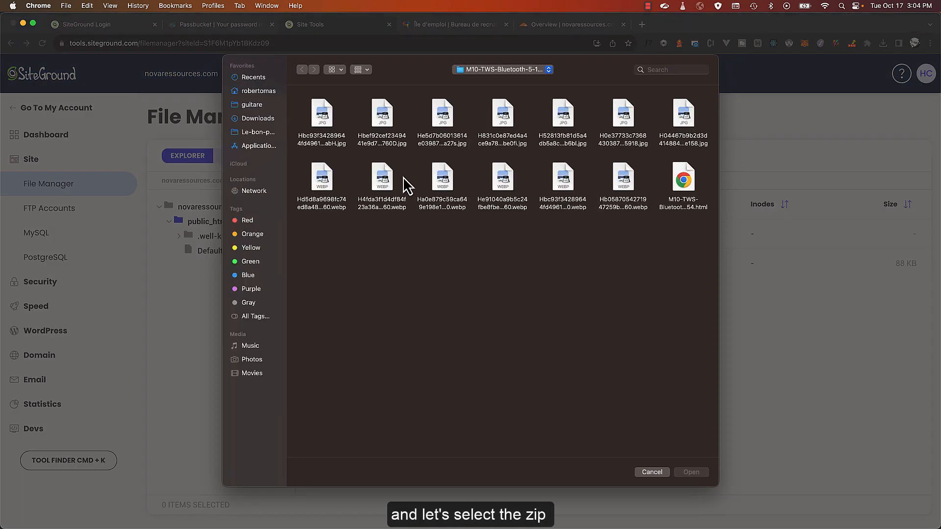
left_click(258, 119)
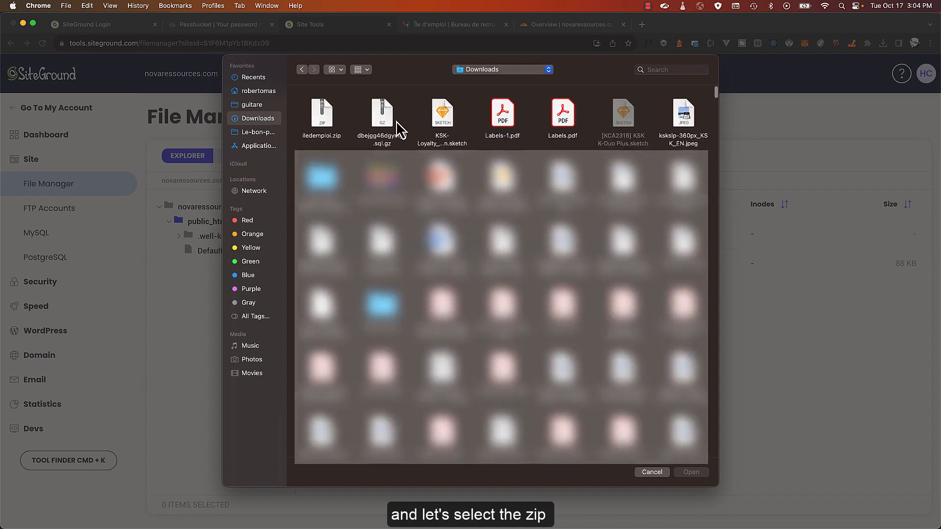
left_click(326, 116)
double_click(325, 116)
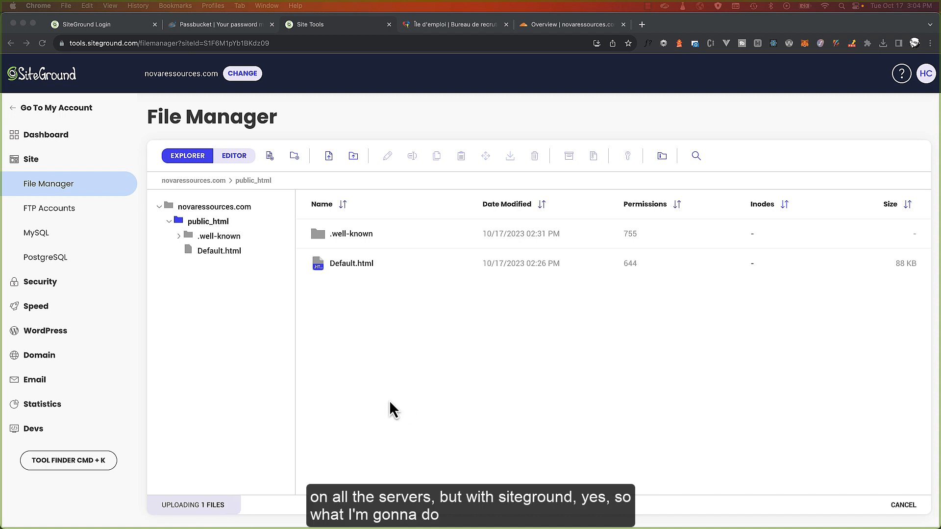
left_click(357, 416)
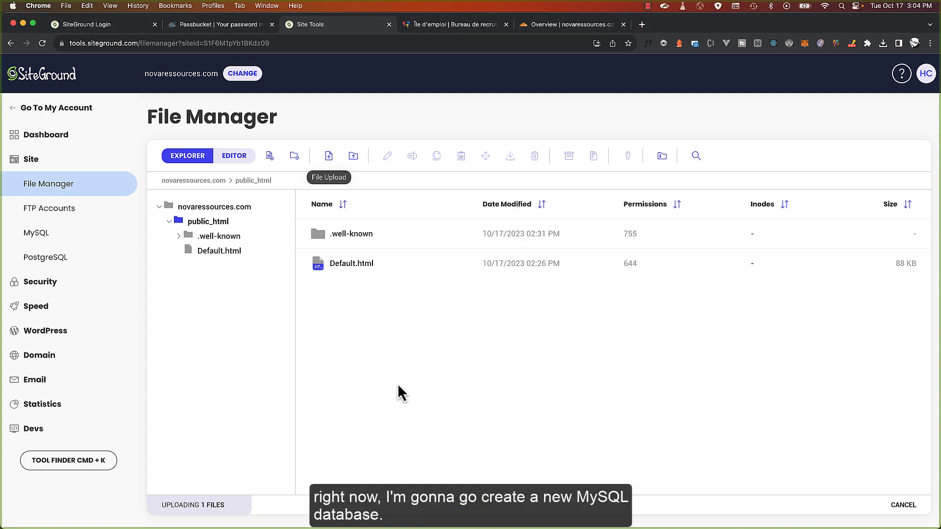
Create a new MySQL database and note its generated name, dbv7cp7s8esyos
left_click(55, 234)
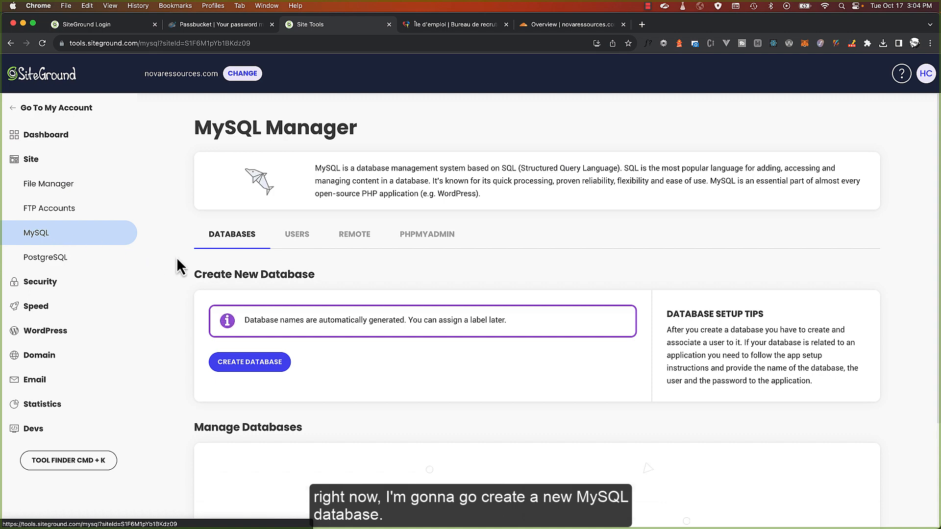
left_click(265, 362)
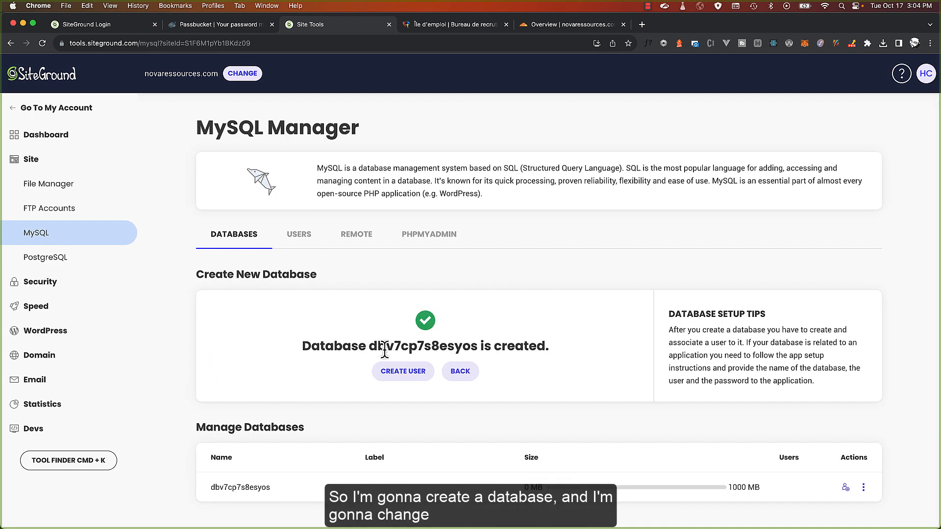
double_click(384, 348)
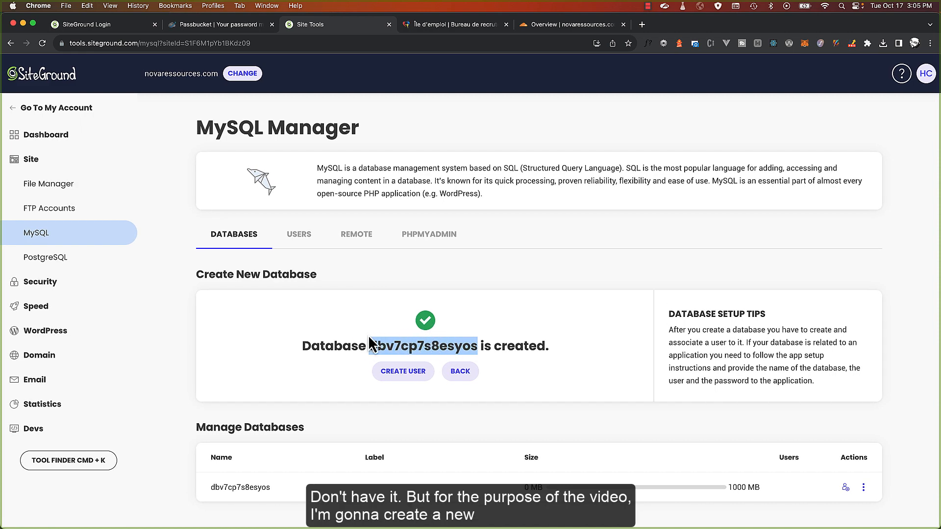
left_click(399, 346)
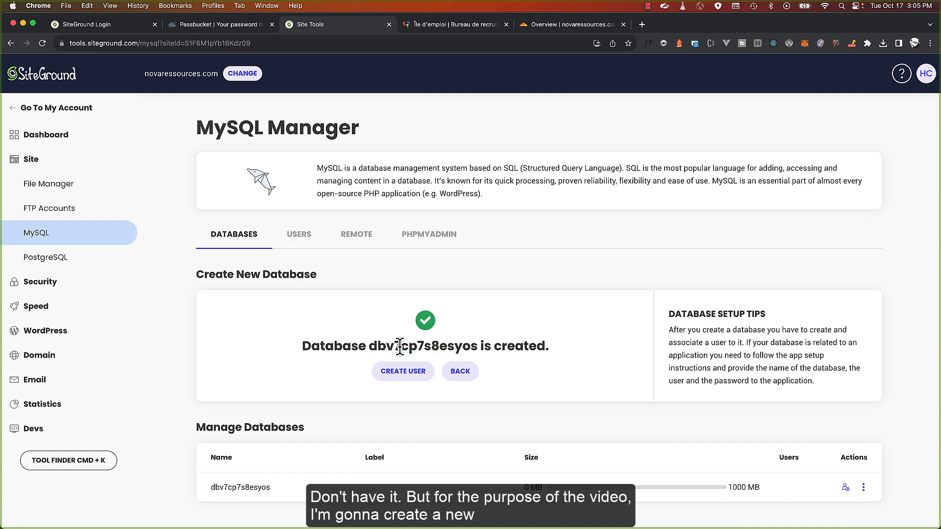
double_click(399, 346)
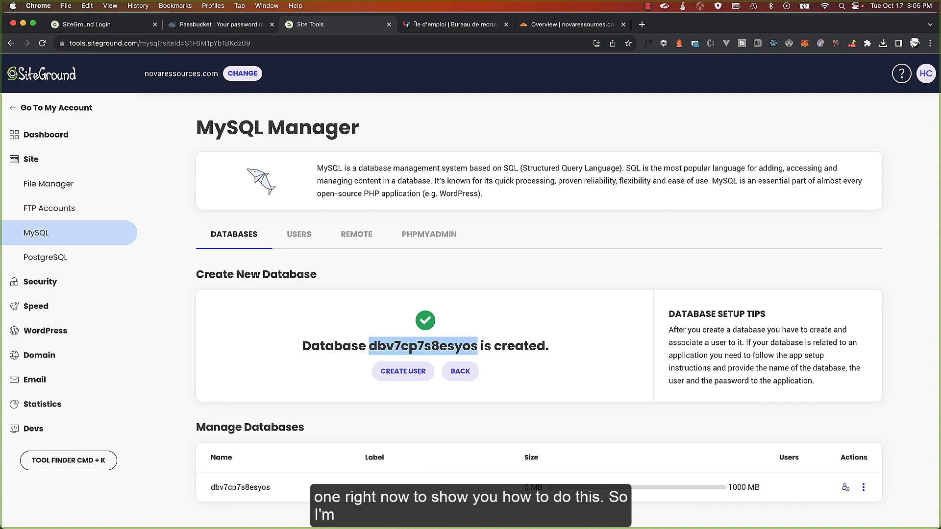
key("super+Tab")
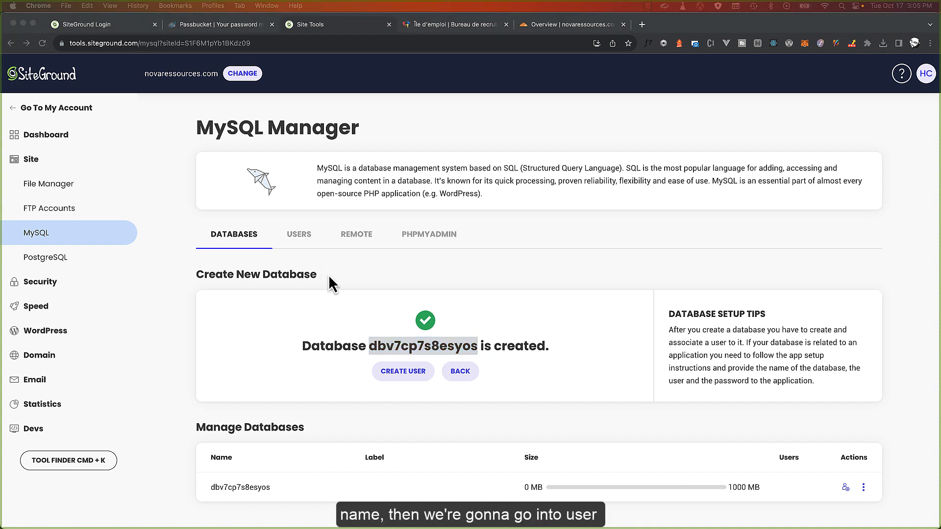
left_click(292, 235)
Create a new MySQL user and copy its username and password for safekeeping
left_click(307, 236)
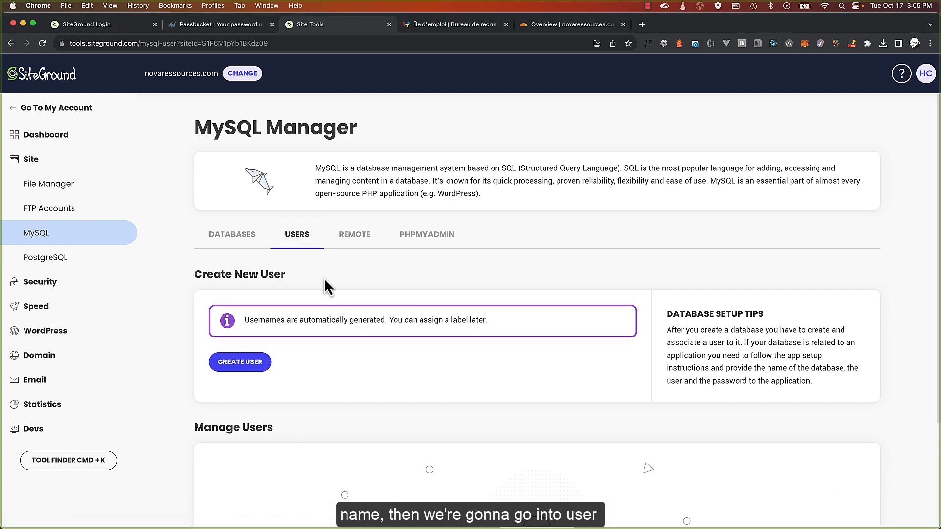
left_click(269, 360)
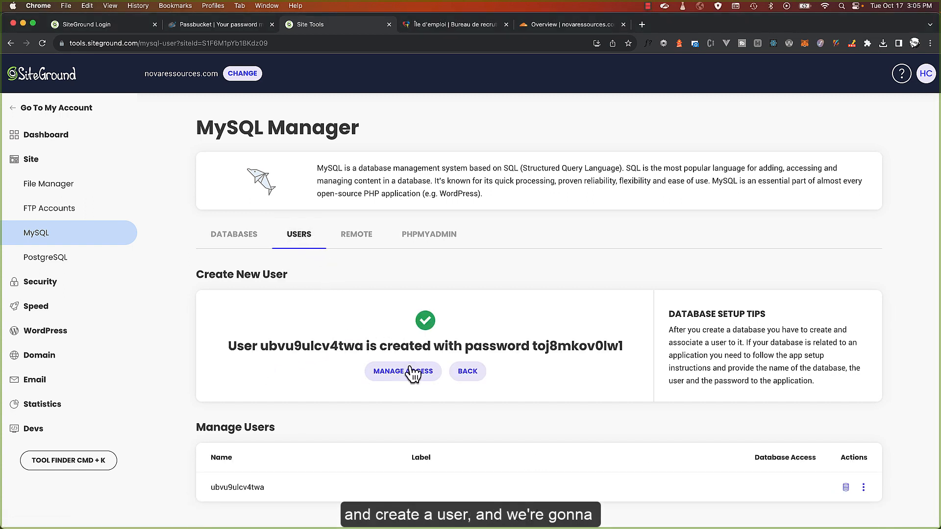
double_click(340, 346)
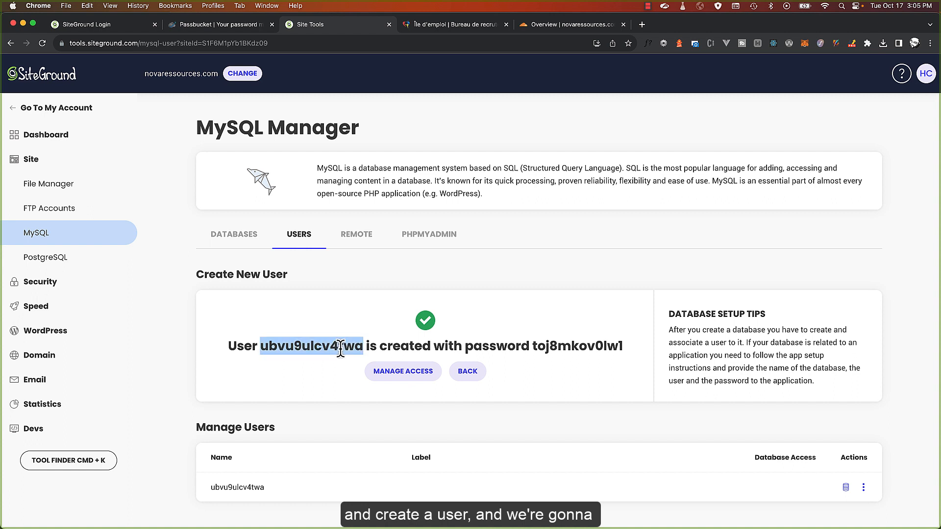
left_click(559, 348)
left_click_drag(623, 348, 217, 352)
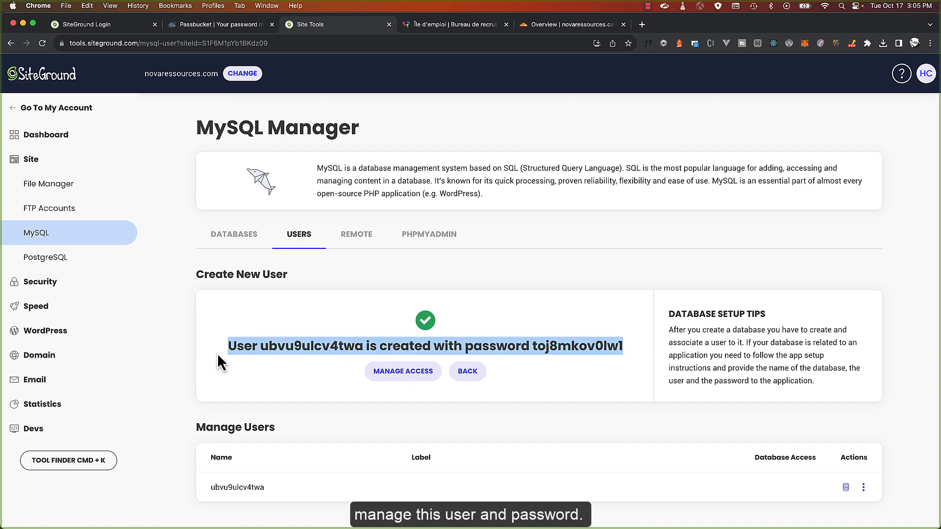
key("super+c")
key("super+Tab")
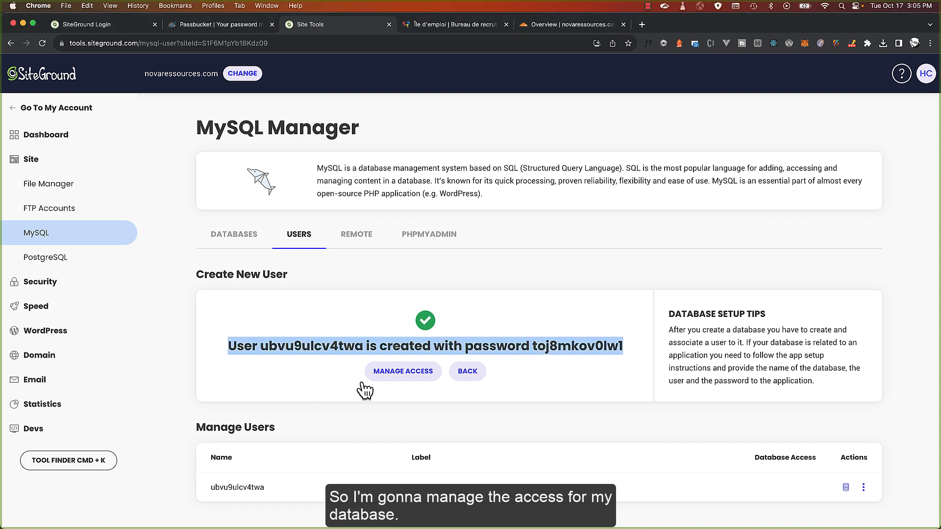
Grant the new user All Privileges on the dbv7cp7s8esyos database
left_click(399, 374)
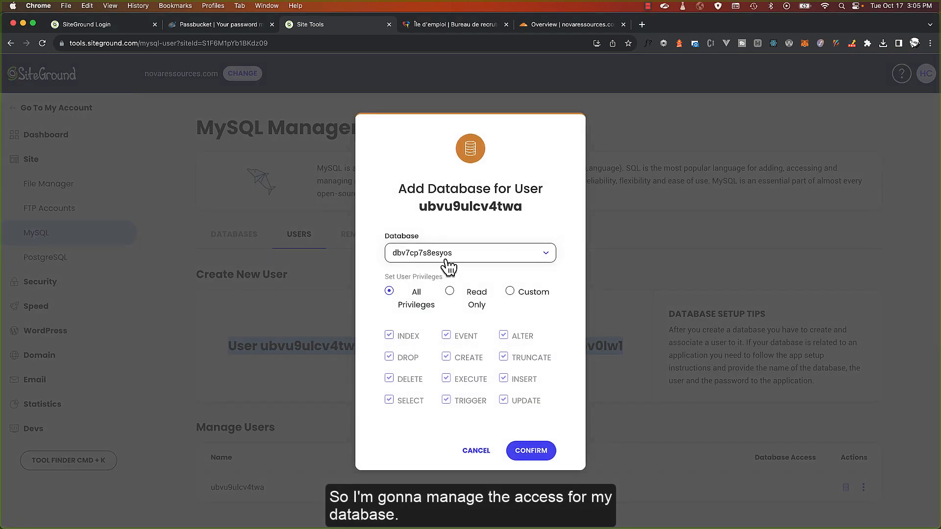
left_click(461, 255)
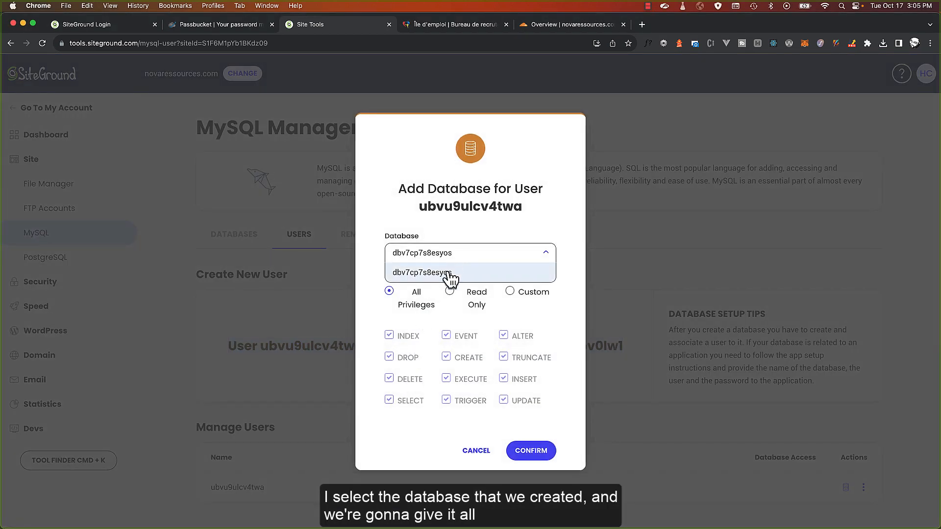
left_click(448, 271)
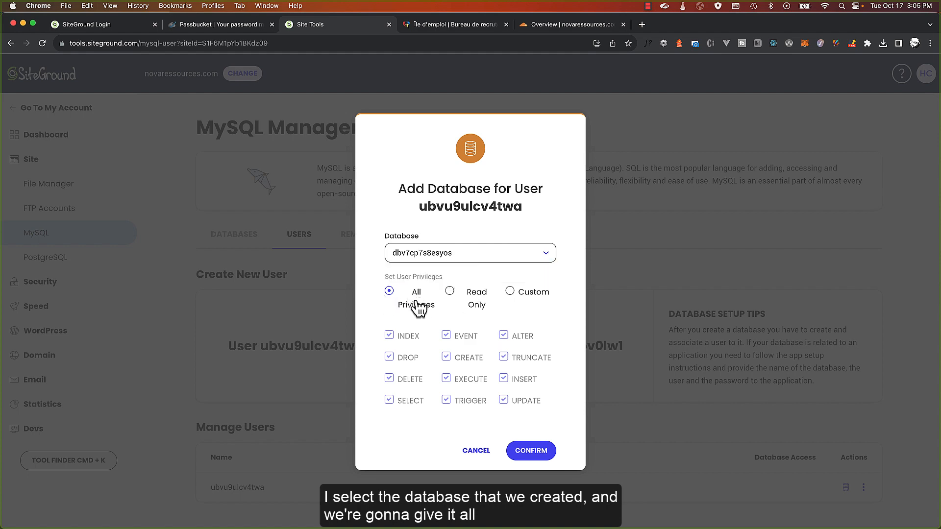
left_click(529, 451)
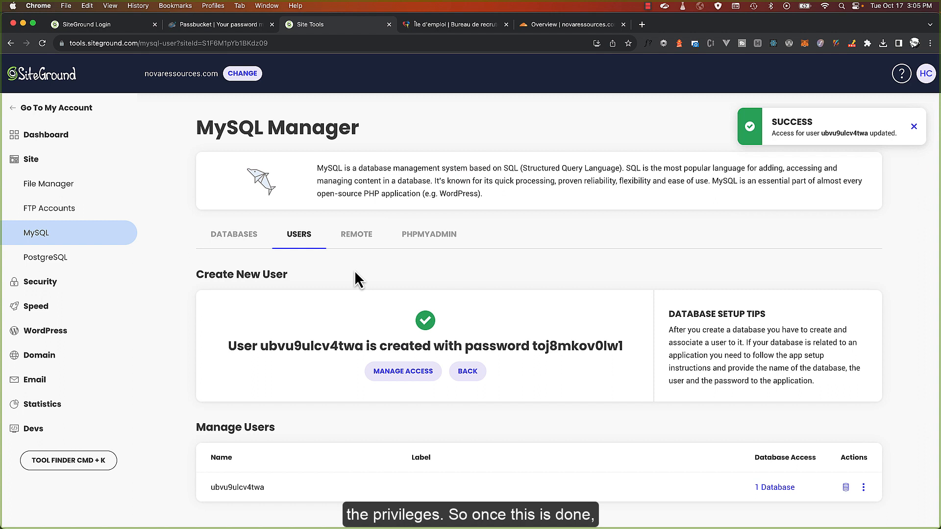
left_click(426, 240)
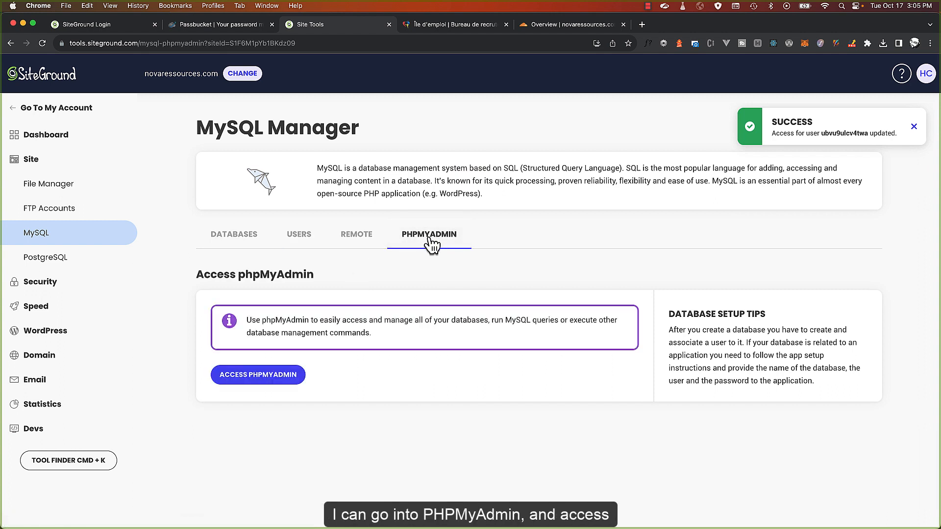
Import the dbejgg46dgymg0.sql.gz dump into the new database in phpMyAdmin
left_click(264, 376)
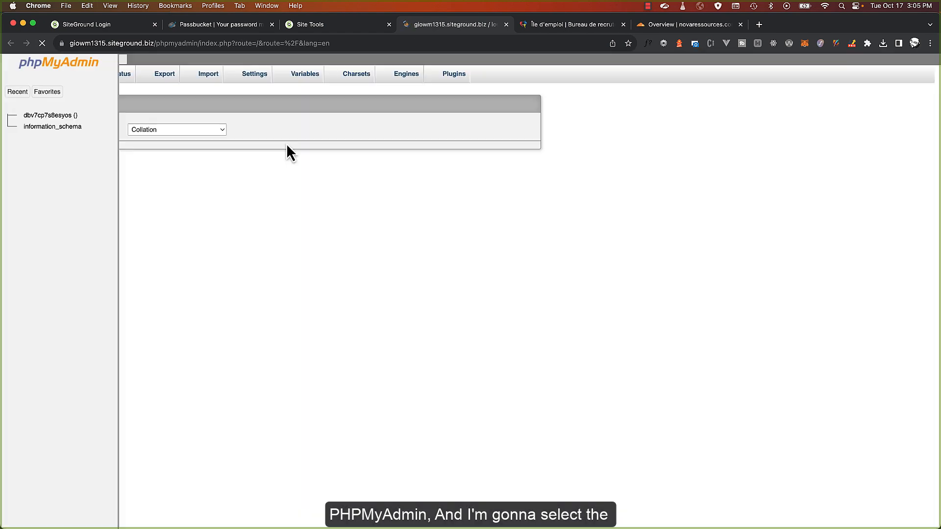
left_click(48, 117)
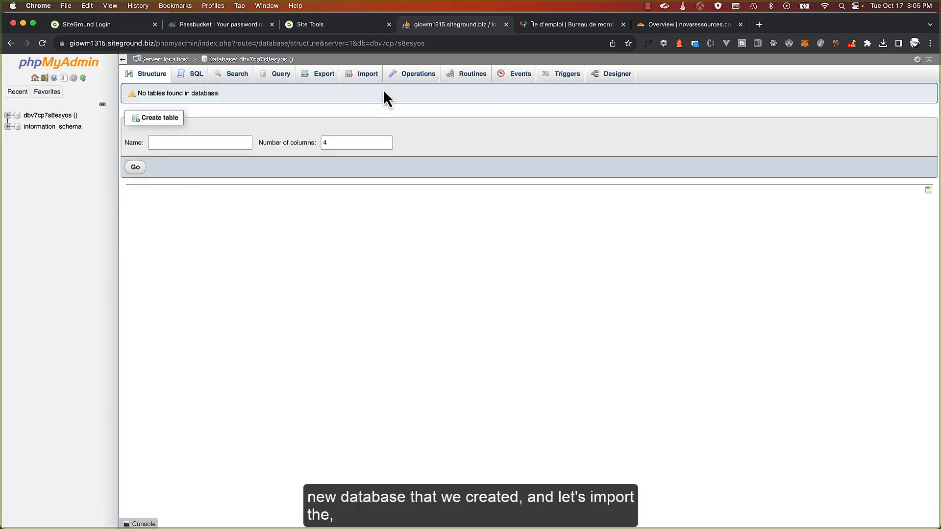
left_click(367, 75)
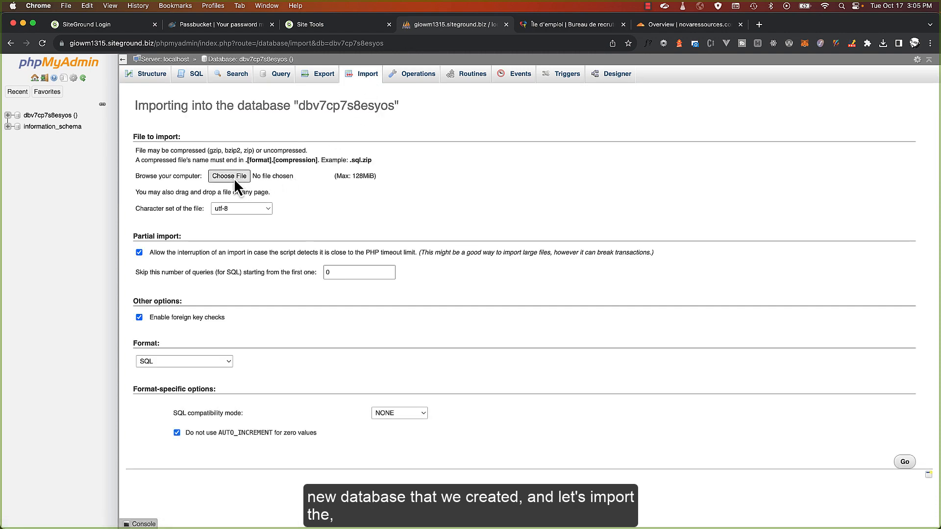
left_click(234, 178)
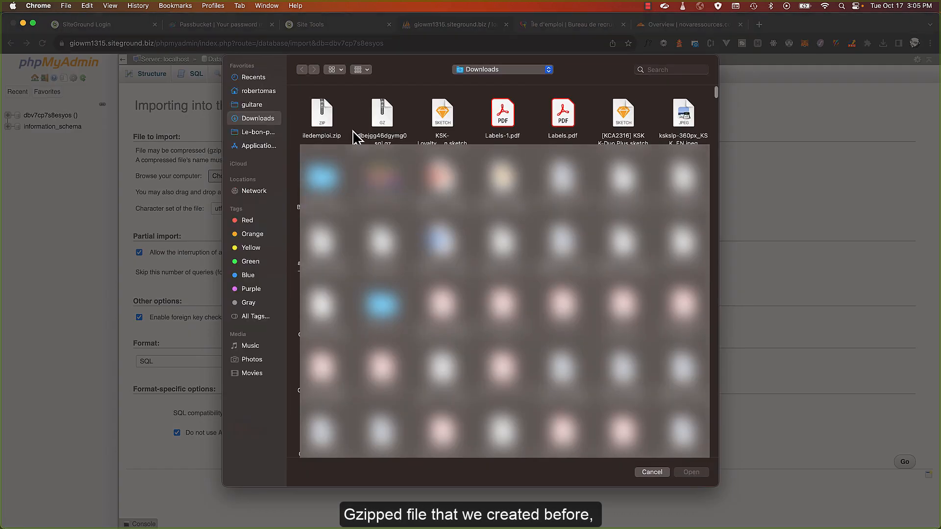
left_click(380, 120)
double_click(380, 120)
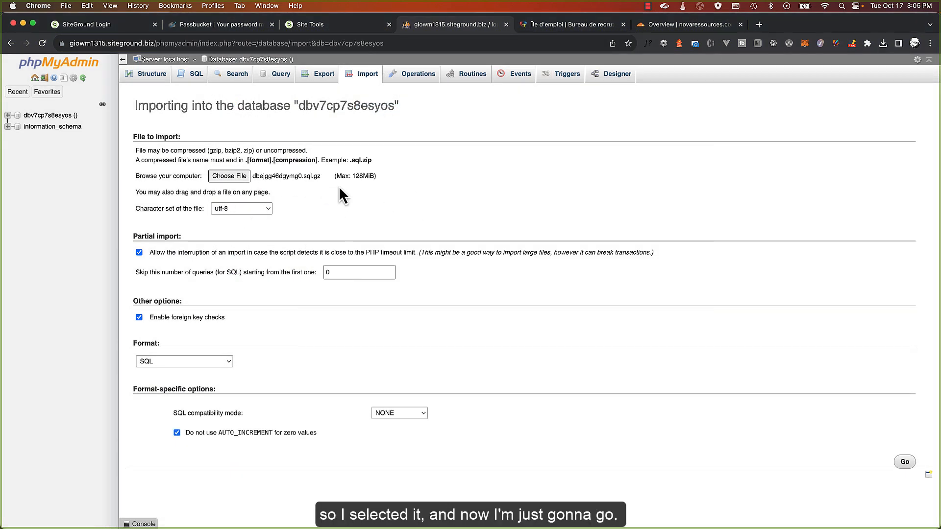
left_click(902, 462)
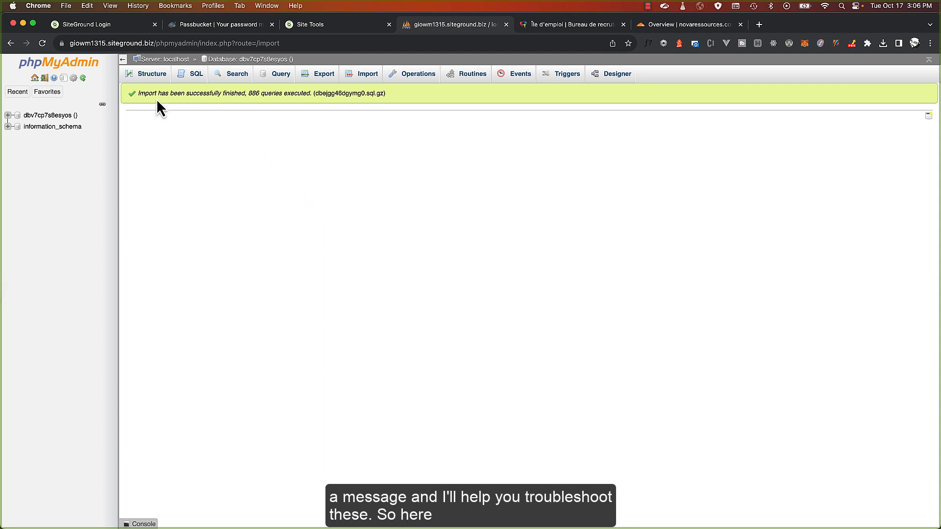
Verify the import succeeded by checking the database's tables, then return to the File Manager
left_click_drag(153, 93, 252, 94)
left_click(253, 94)
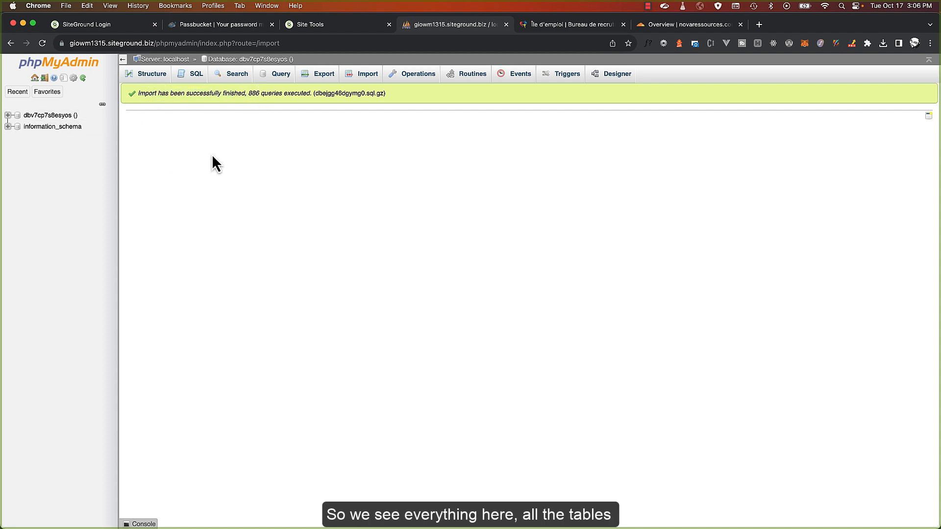
left_click(62, 117)
scroll(196, 255, "down", 10)
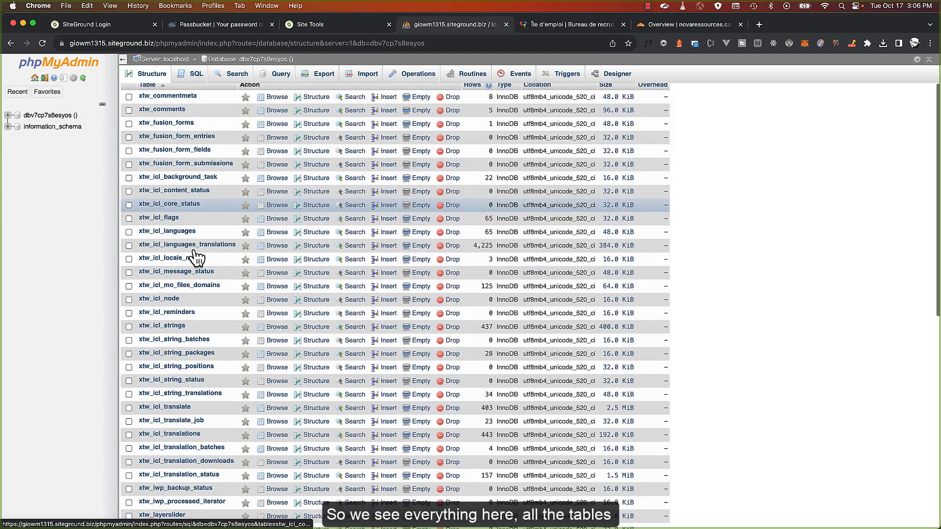
scroll(196, 259, "up", 15)
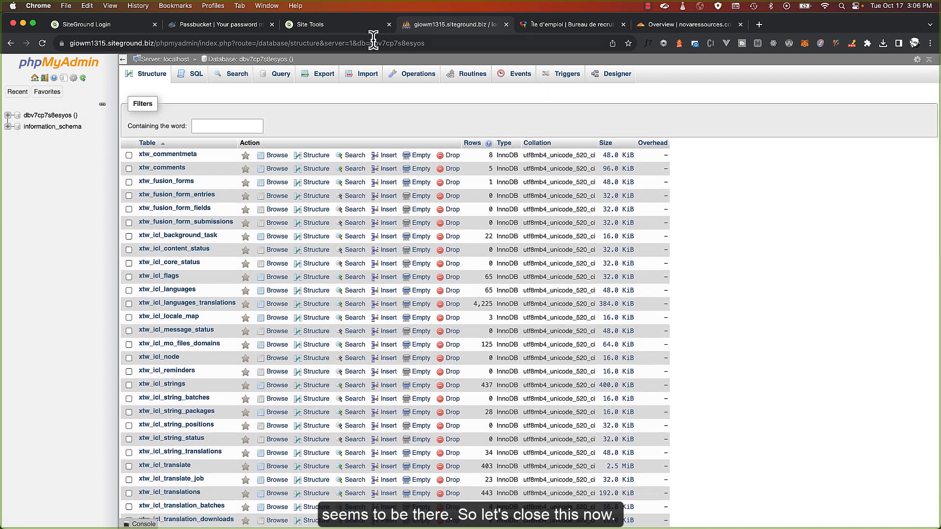
left_click(506, 24)
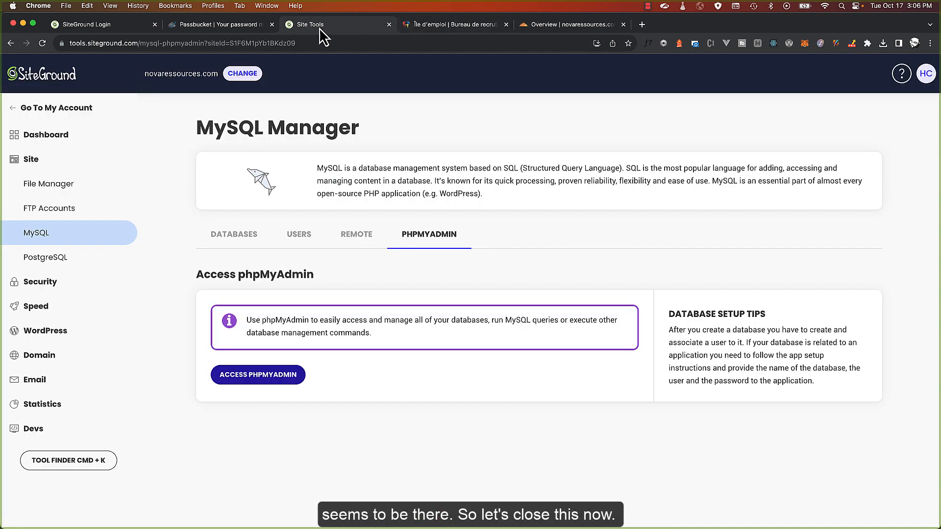
left_click(48, 183)
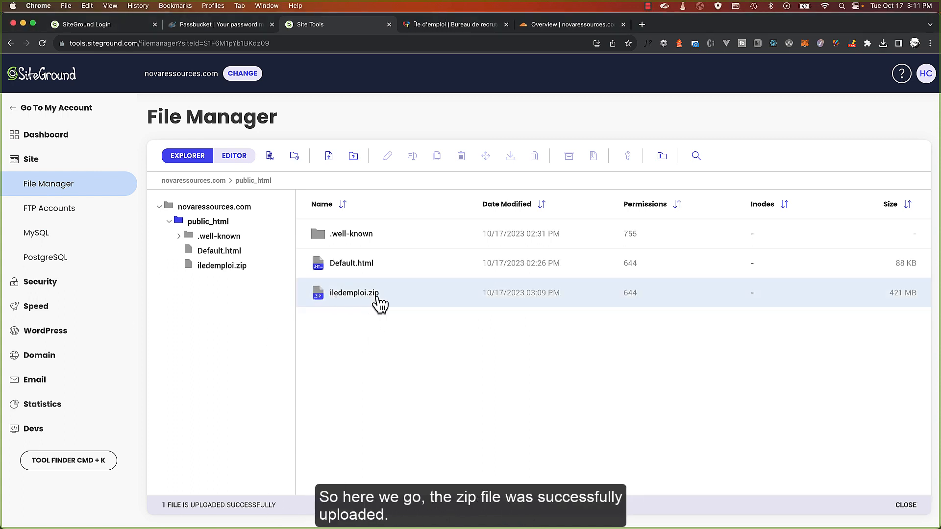
Delete Default.html from public_html and extract iledemploi.zip into a new iledemploi folder
right_click(364, 268)
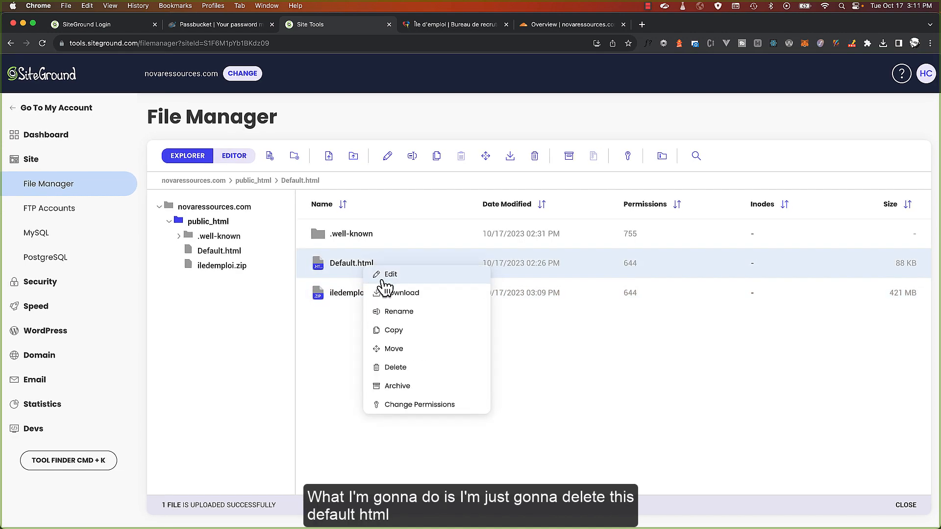
left_click(396, 367)
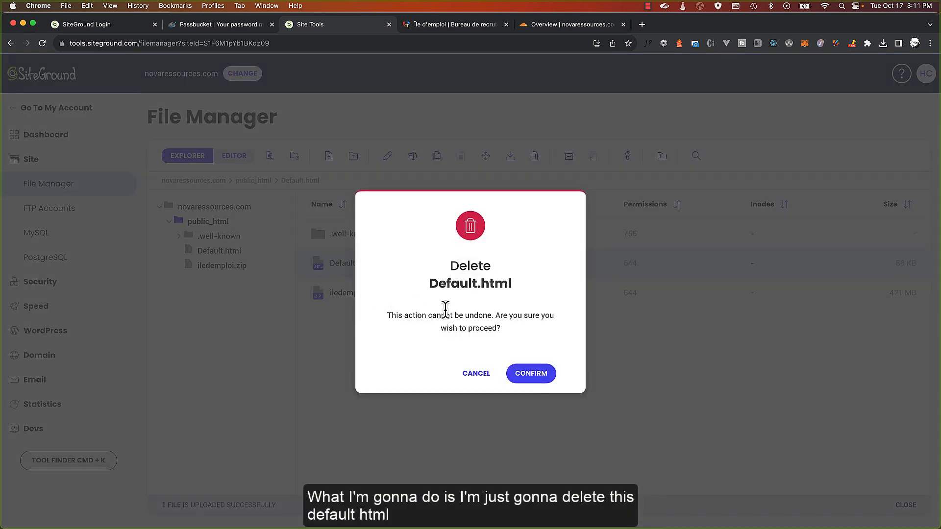
left_click(536, 375)
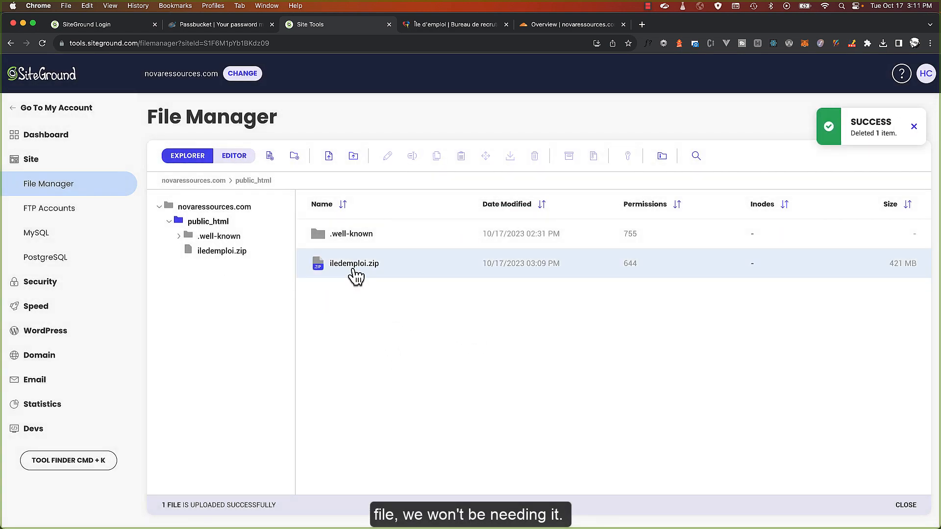
right_click(356, 277)
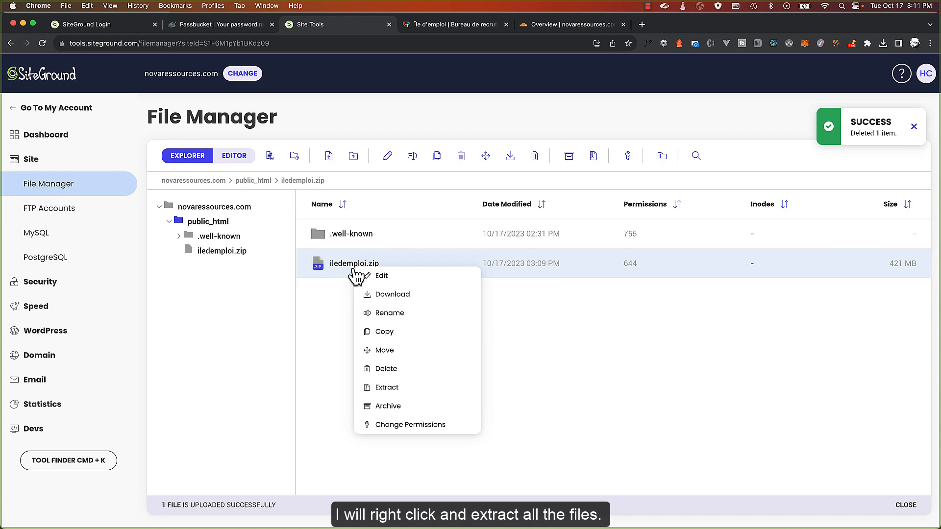
left_click(398, 388)
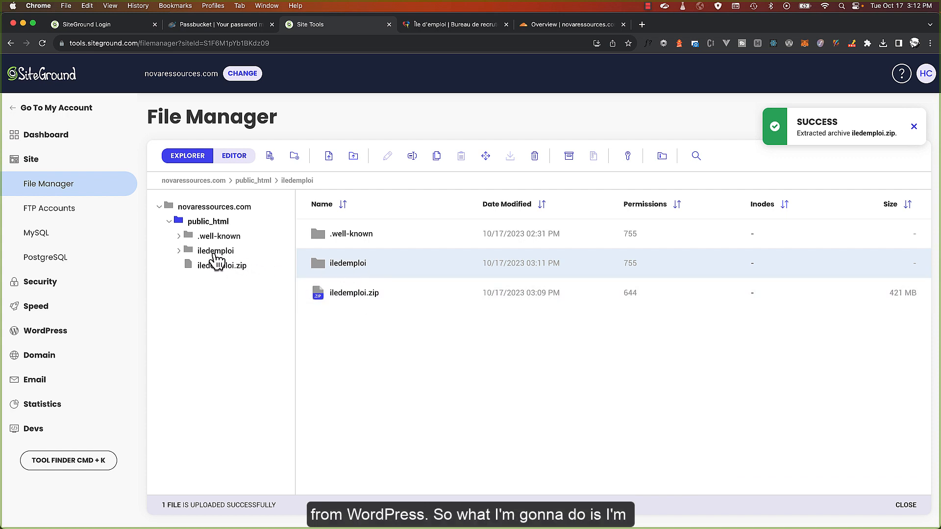
Select all 22 extracted WordPress items inside iledemploi and drag them into public_html
left_click(216, 252)
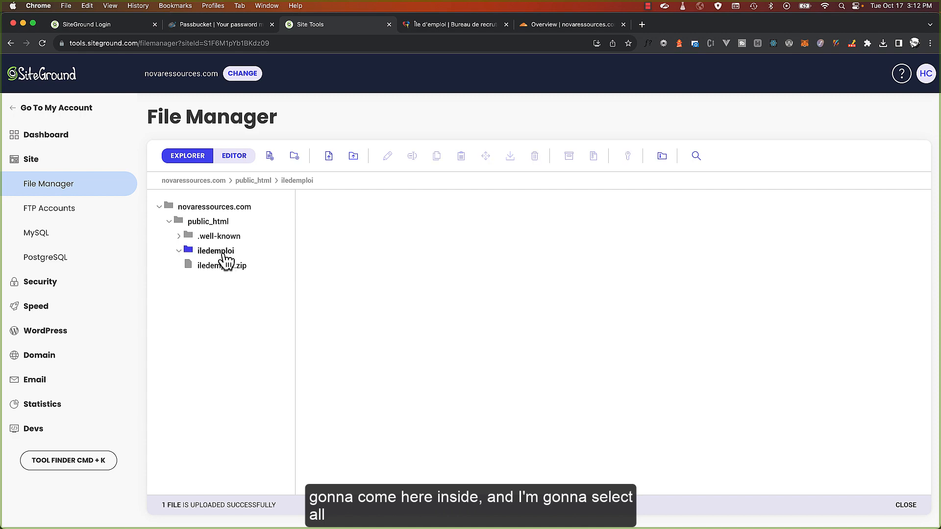
left_click(357, 238)
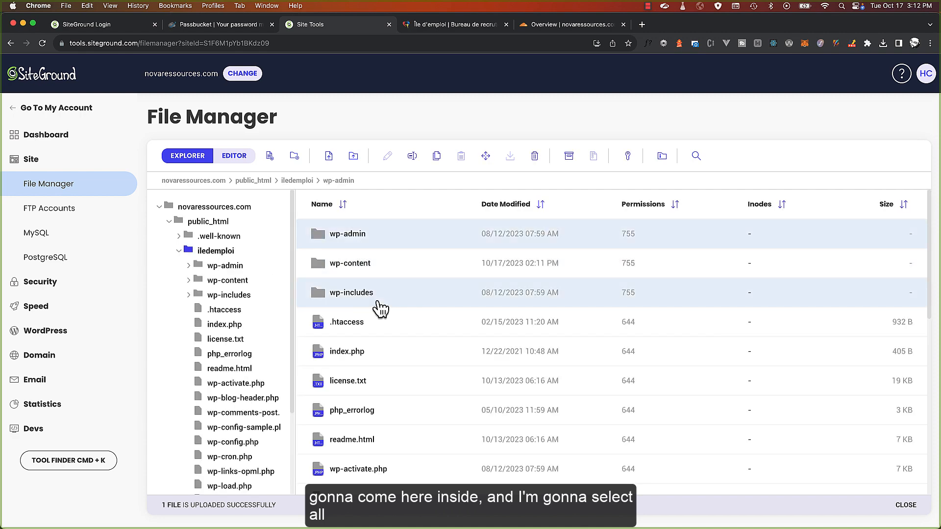
scroll(380, 308, "down", 10)
key("super+a")
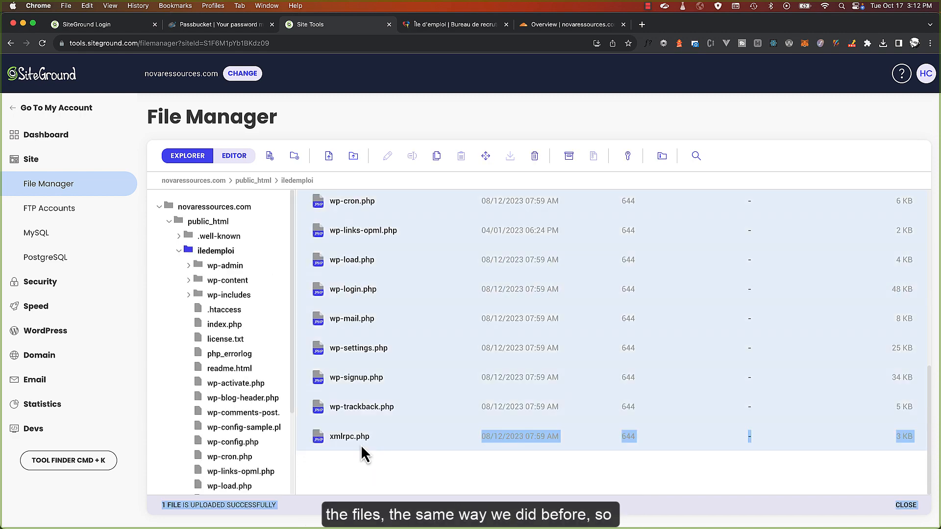
left_click(390, 484)
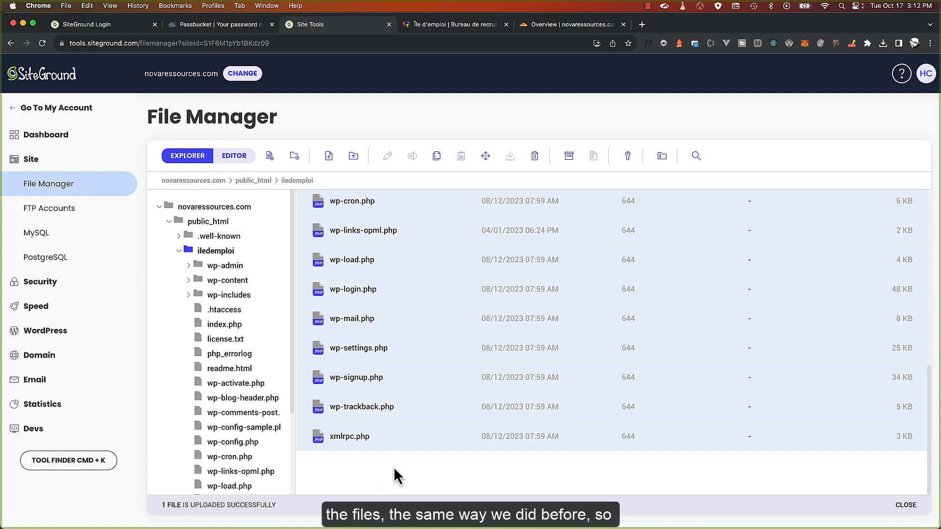
scroll(392, 464, "up", 10)
scroll(356, 271, "down", 10)
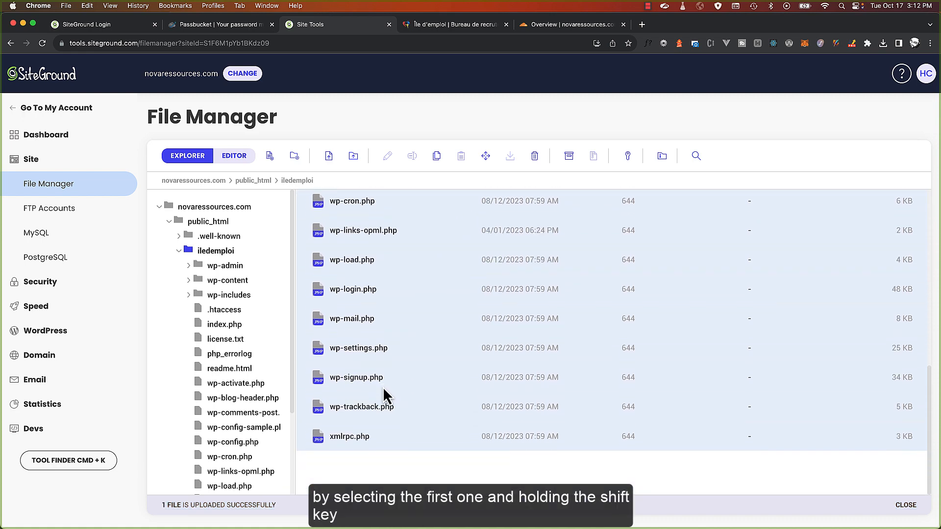
scroll(377, 380, "up", 10)
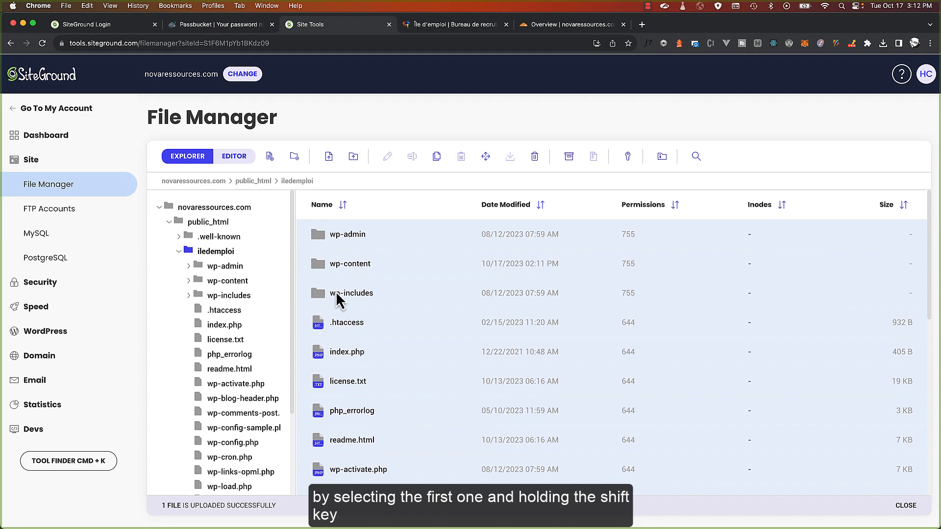
left_click_drag(351, 244, 227, 223)
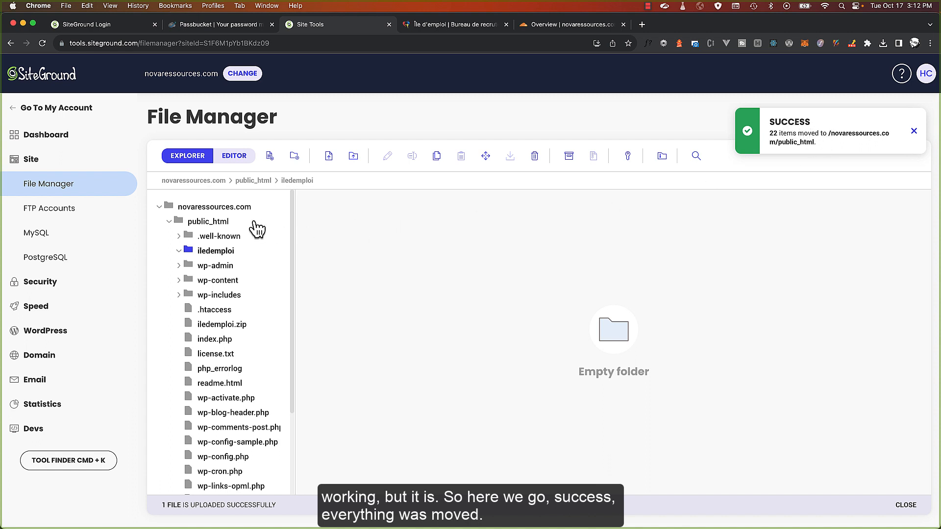
left_click(222, 224)
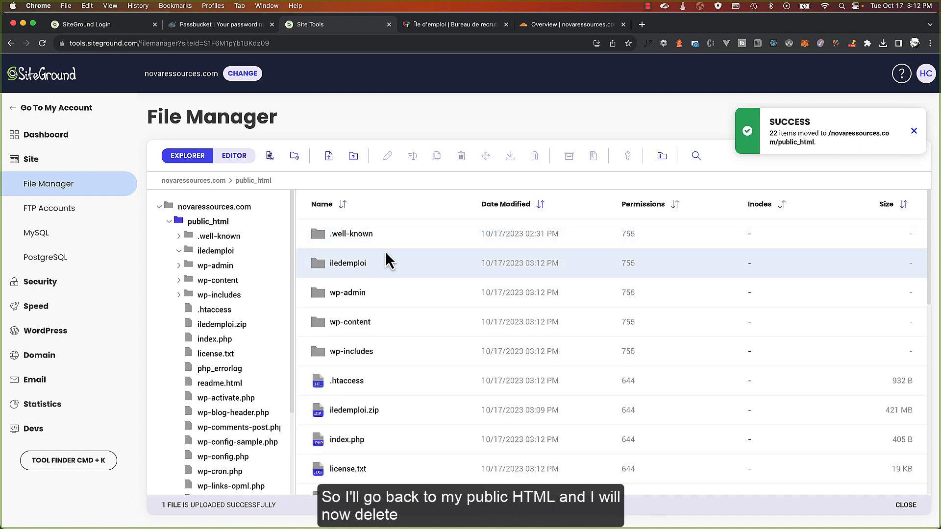
Delete the empty iledemploi folder together with iledemploi.zip
left_click(341, 271)
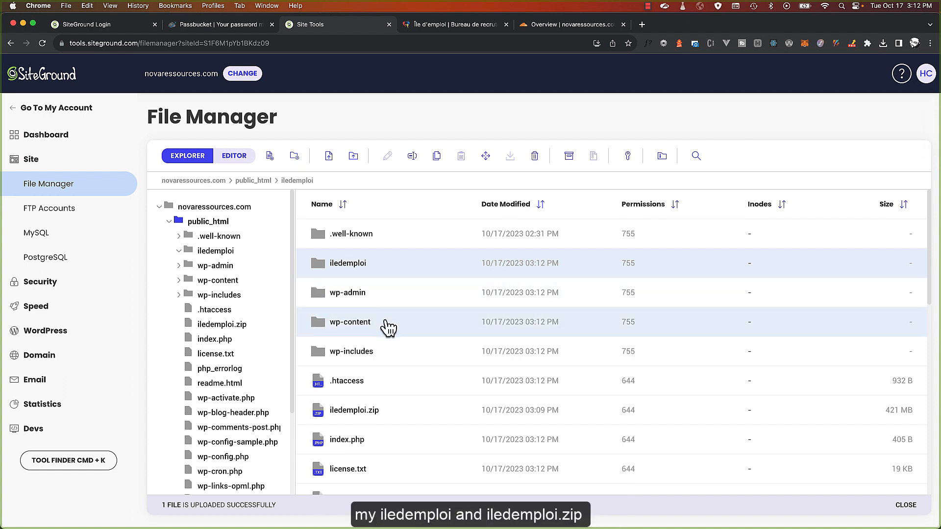
left_click(365, 418, "super")
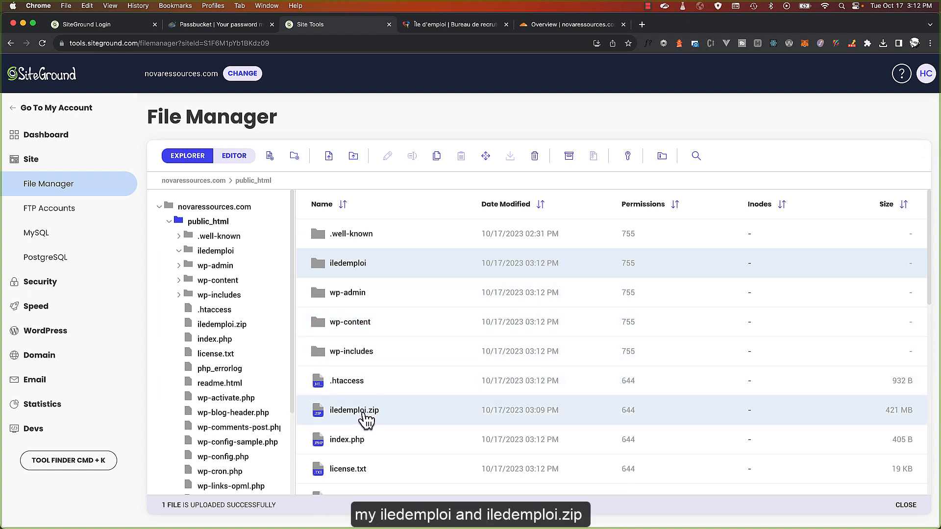
right_click(365, 419)
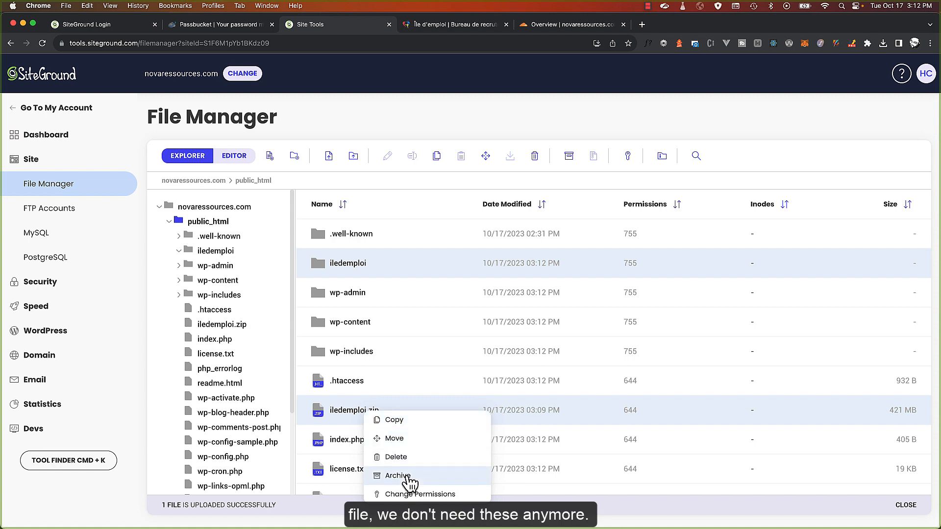
left_click(413, 457)
left_click(548, 382)
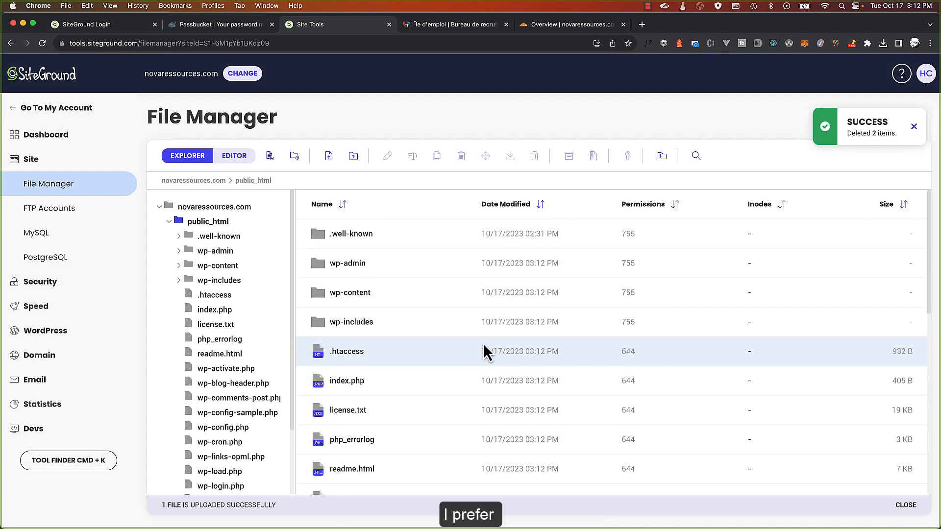
Delete php_errorlog, license.txt and readme.html from public_html
scroll(444, 367, "down", 2)
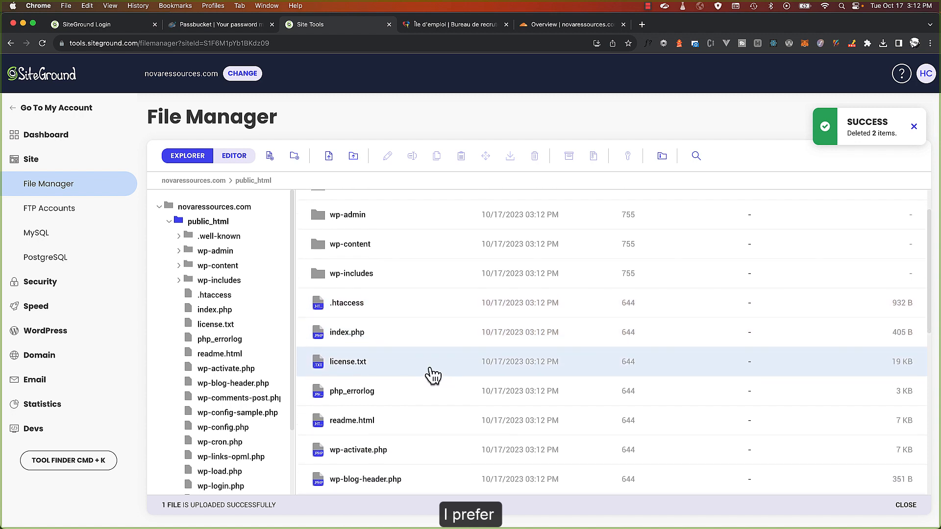
left_click(354, 395)
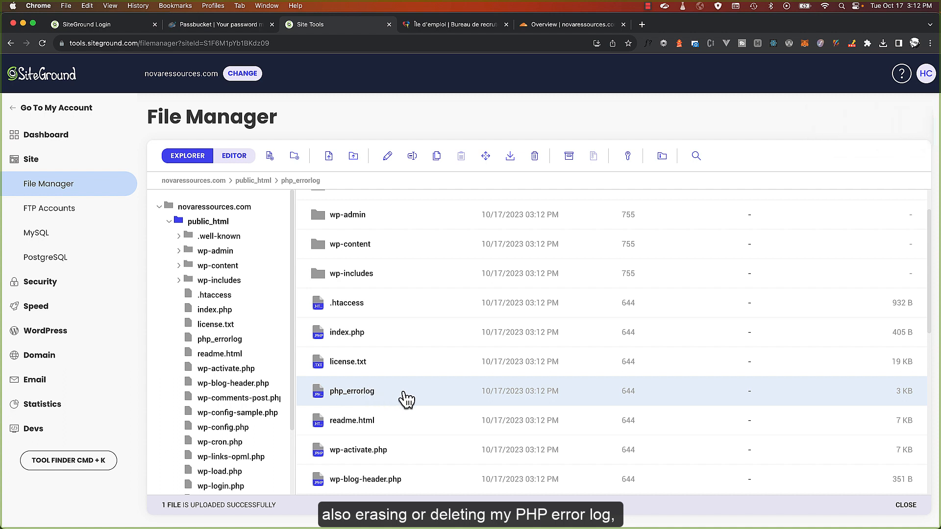
left_click(365, 375, "super")
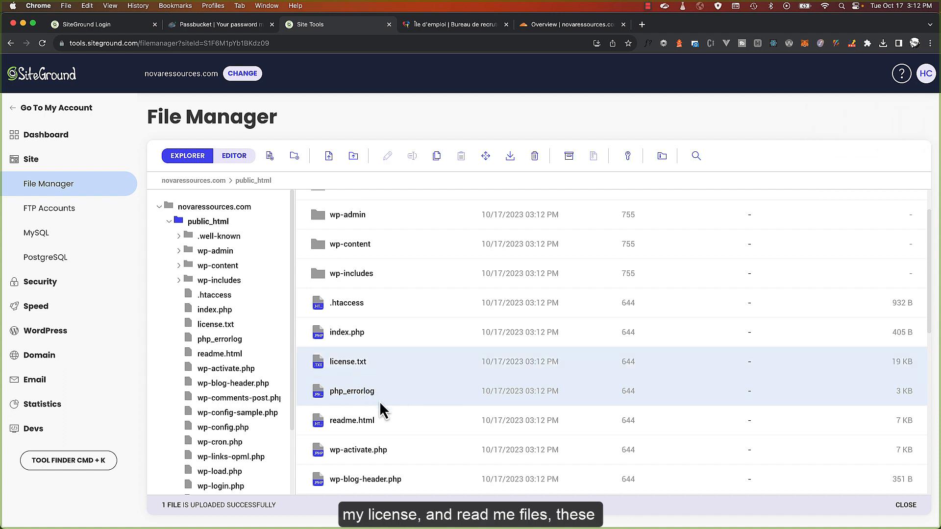
left_click(375, 416, "super")
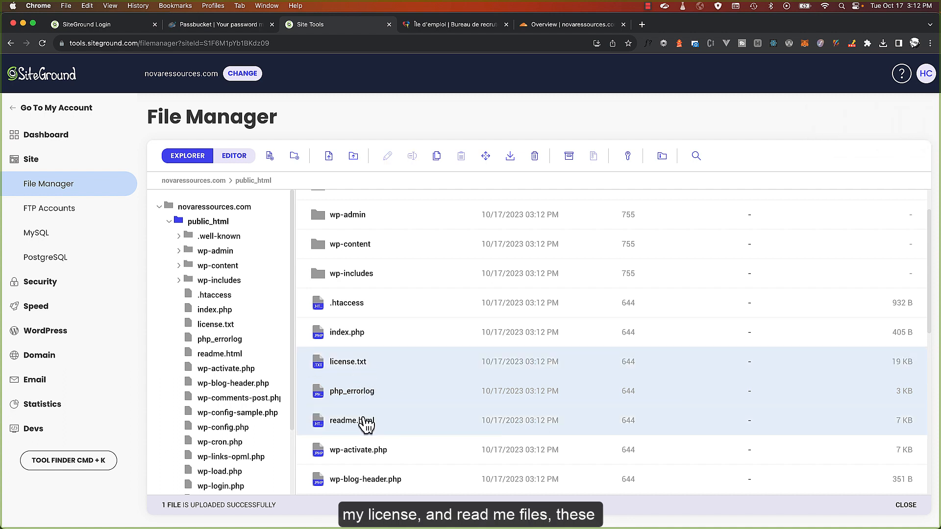
right_click(362, 367)
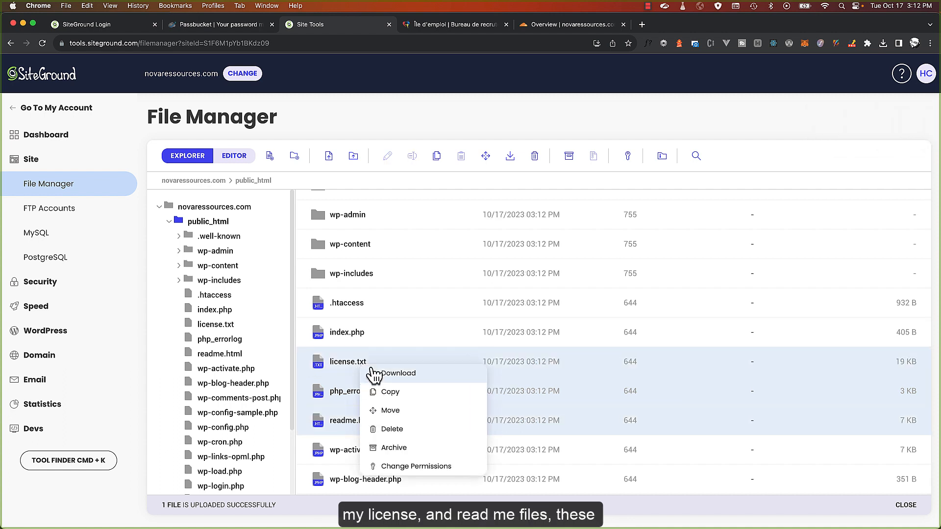
left_click(409, 430)
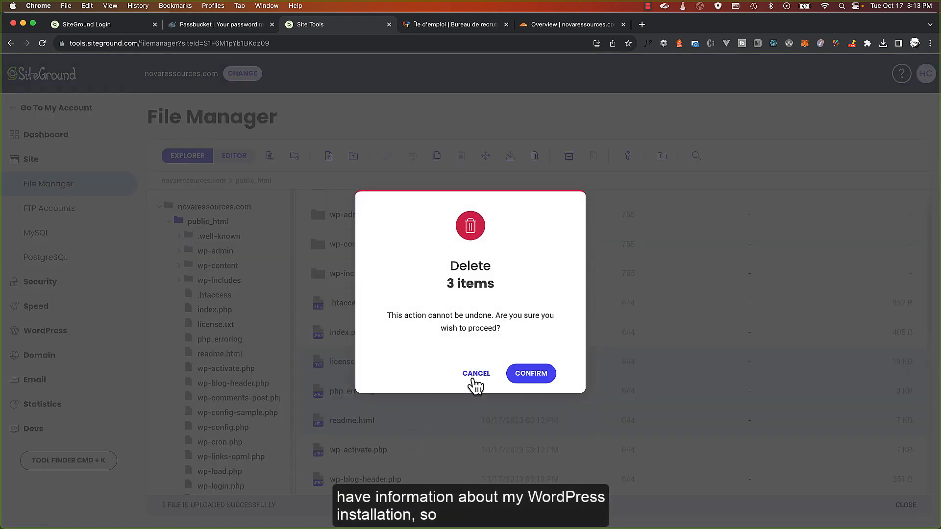
left_click(512, 373)
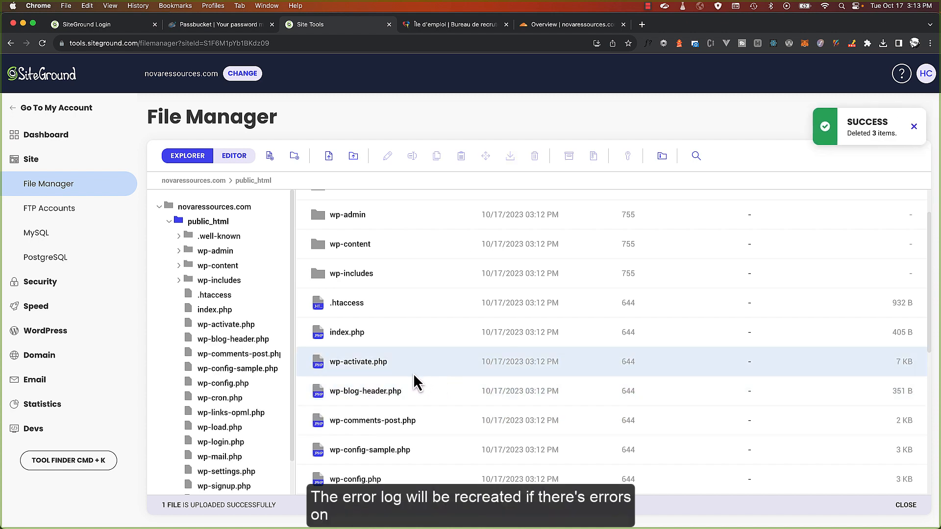
Open wp-config.php in the File Manager editor
scroll(413, 372, "down", 3)
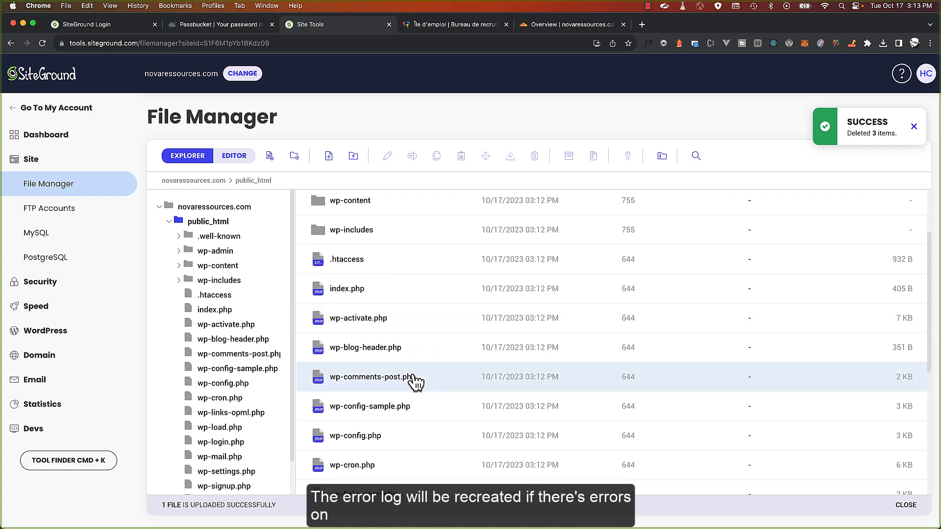
scroll(413, 372, "down", 2)
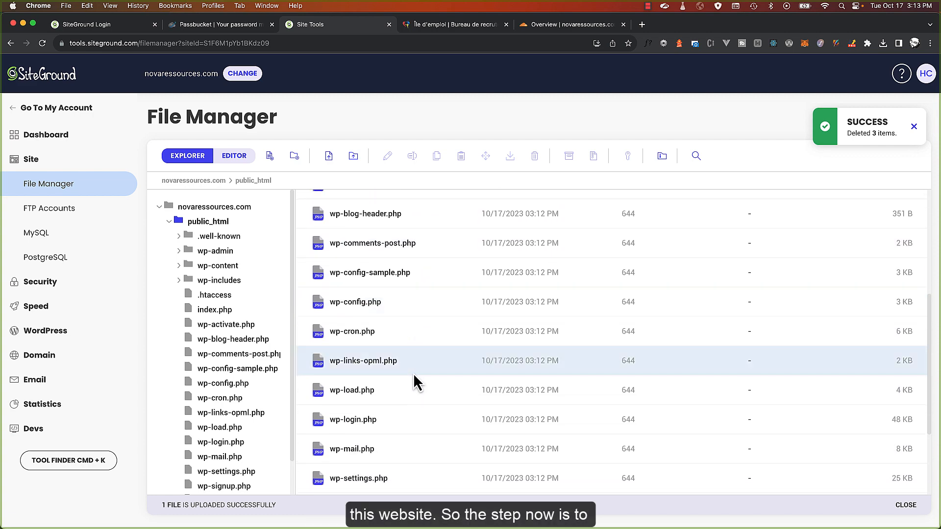
scroll(413, 372, "up", 5)
scroll(413, 381, "down", 3)
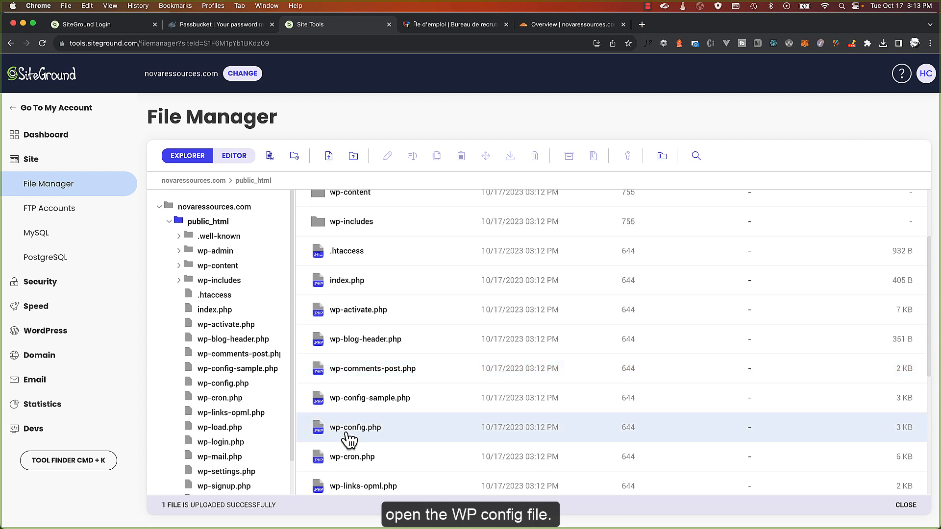
double_click(352, 430)
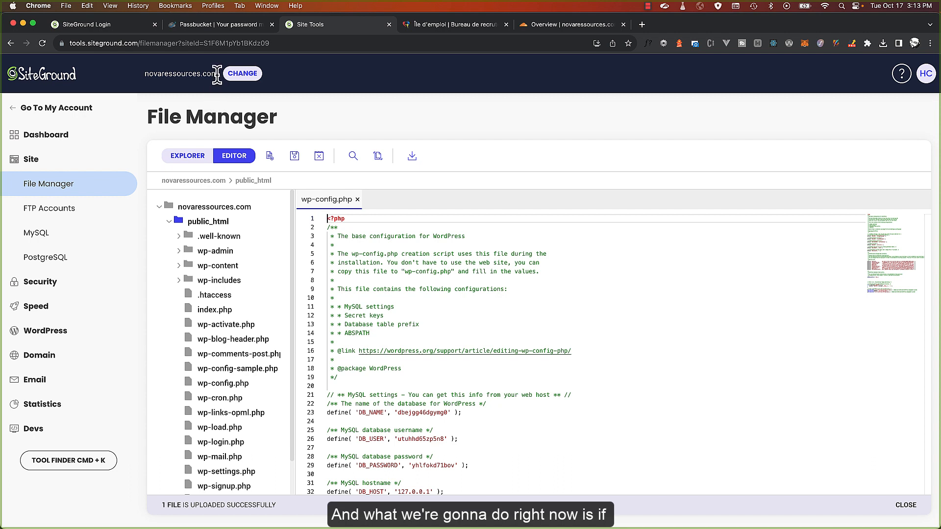
left_click_drag(148, 76, 227, 84)
key("super+c")
left_click(170, 75)
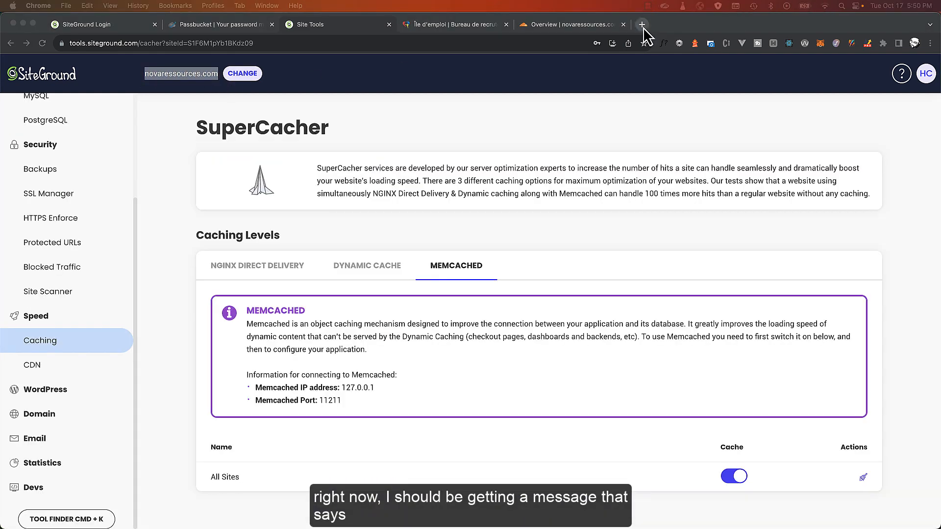
left_click(642, 27)
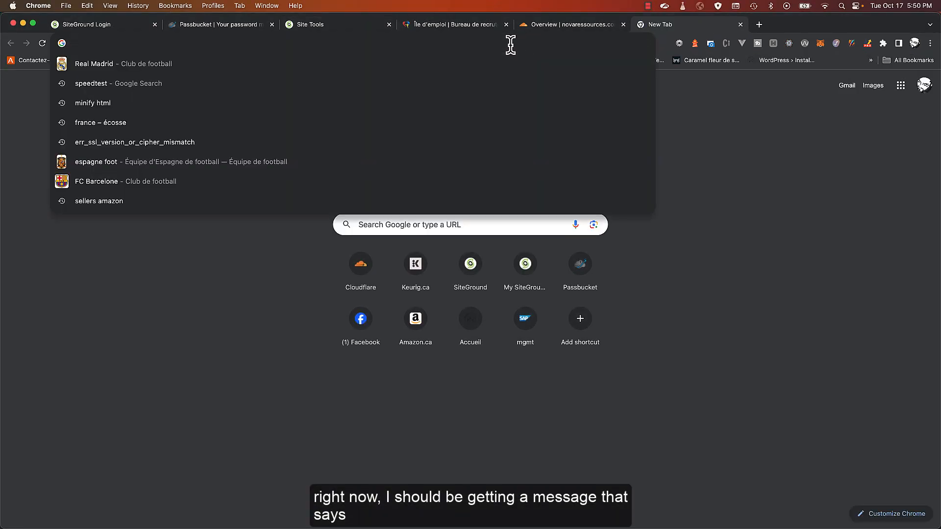
key("super+v")
key("Return")
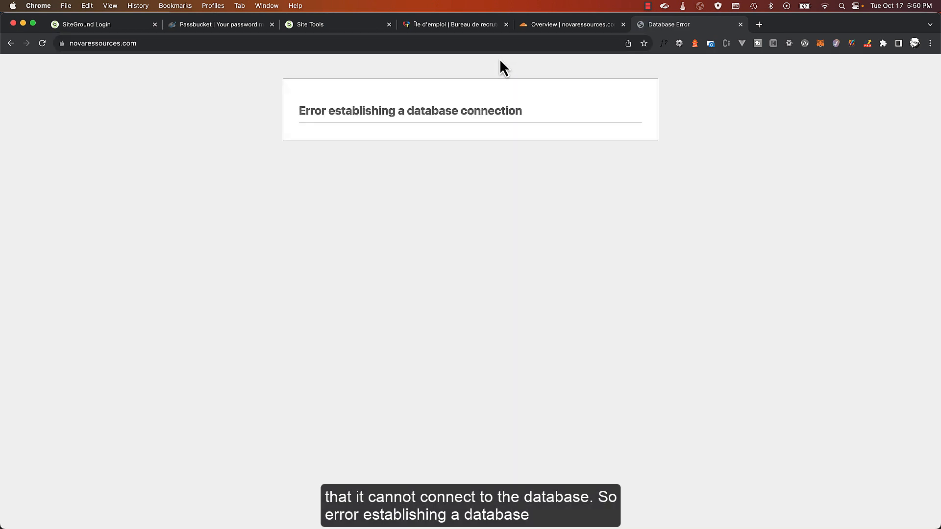
left_click_drag(282, 106, 536, 112)
left_click(536, 112)
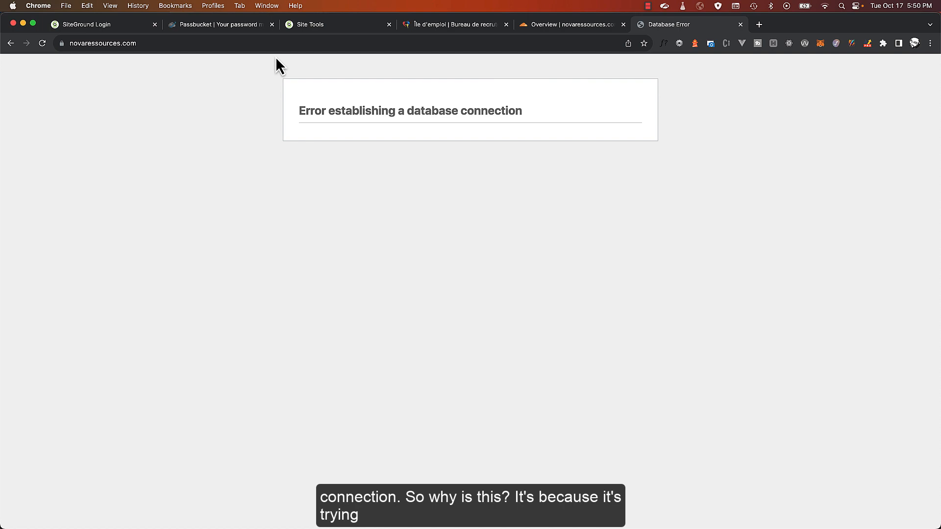
left_click(311, 29)
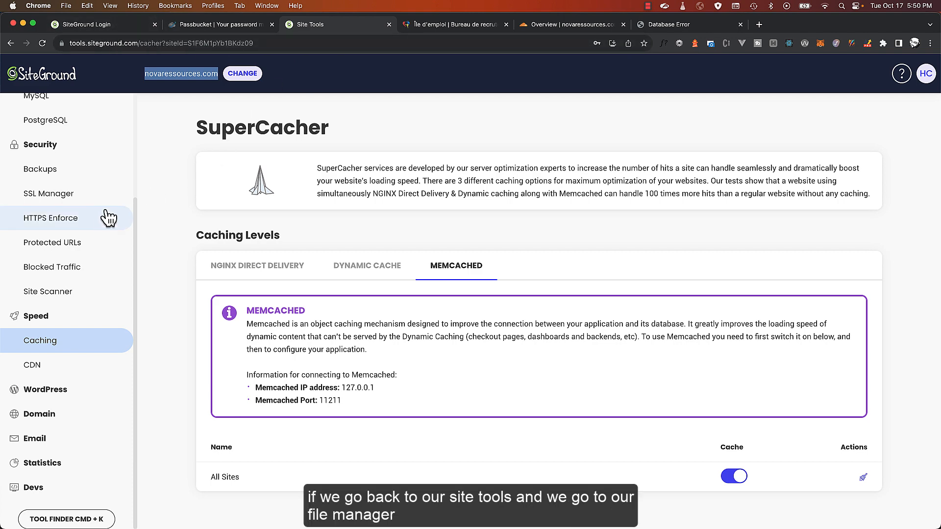
scroll(82, 192, "up", 3)
In wp-config.php, replace the DB_NAME value with the new database name dbv7cp7s8esyos
left_click(81, 189)
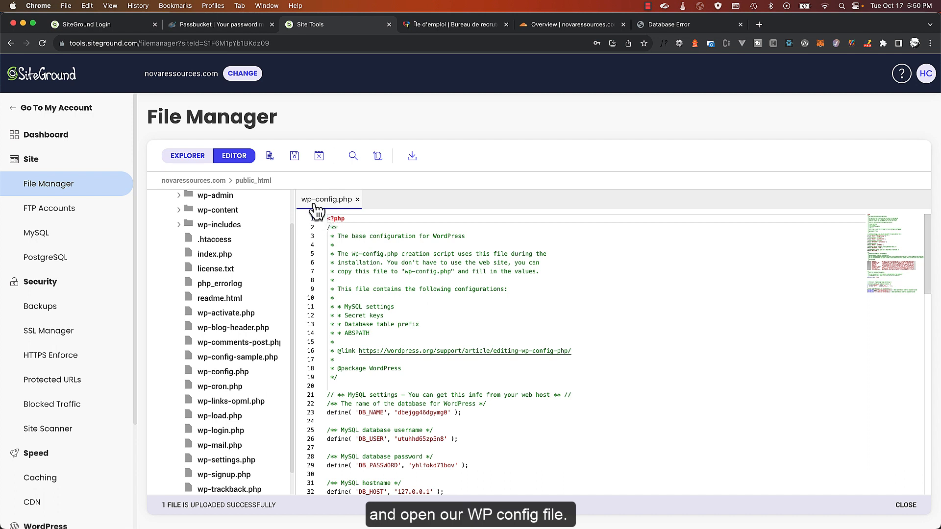
scroll(372, 271, "down", 5)
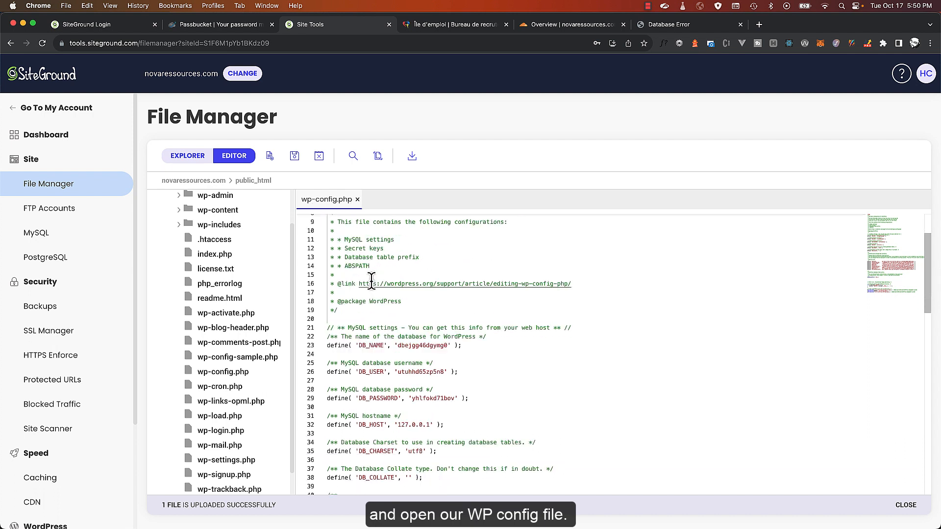
left_click(420, 275)
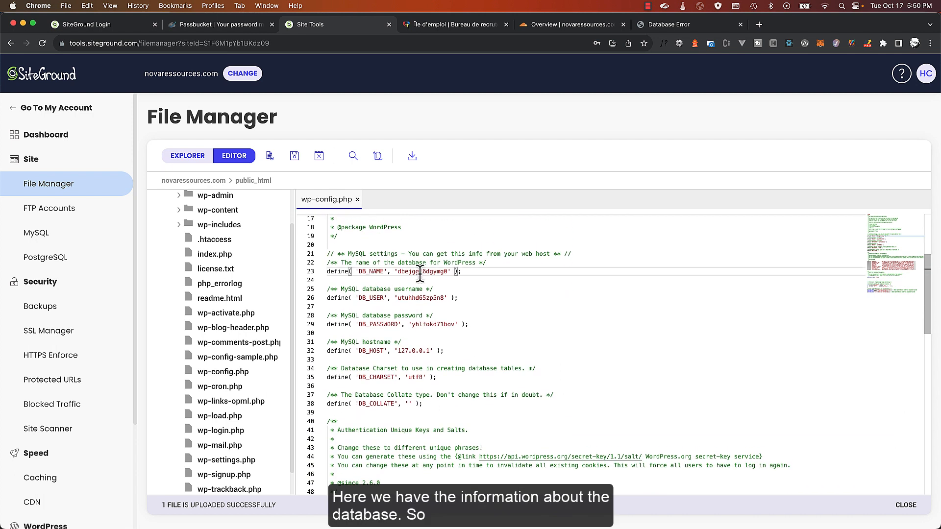
left_click(411, 298)
left_click(421, 326)
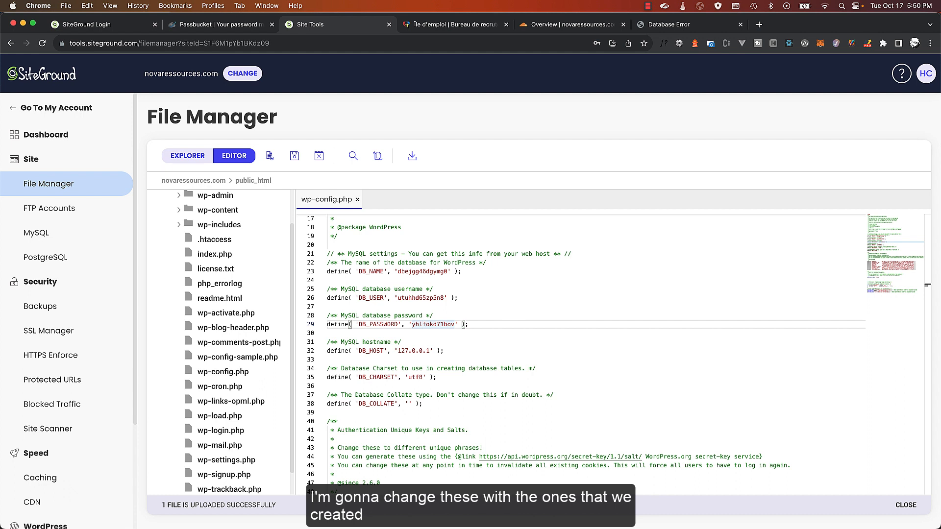
key("super+Tab")
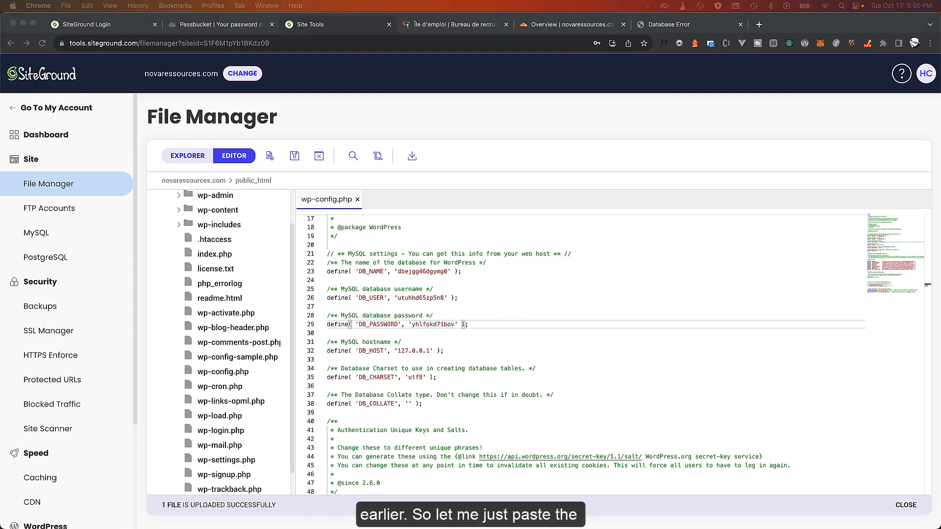
key("super+Tab")
double_click(423, 271)
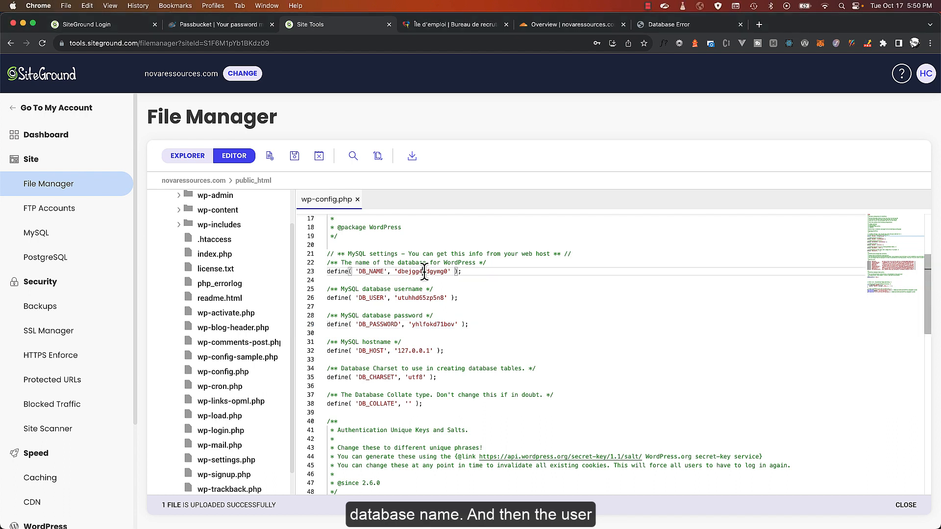
type("dbv7cp7s8esyos")
Paste the new database username and password into the DB_USER and DB_PASSWORD values
key("super+Tab")
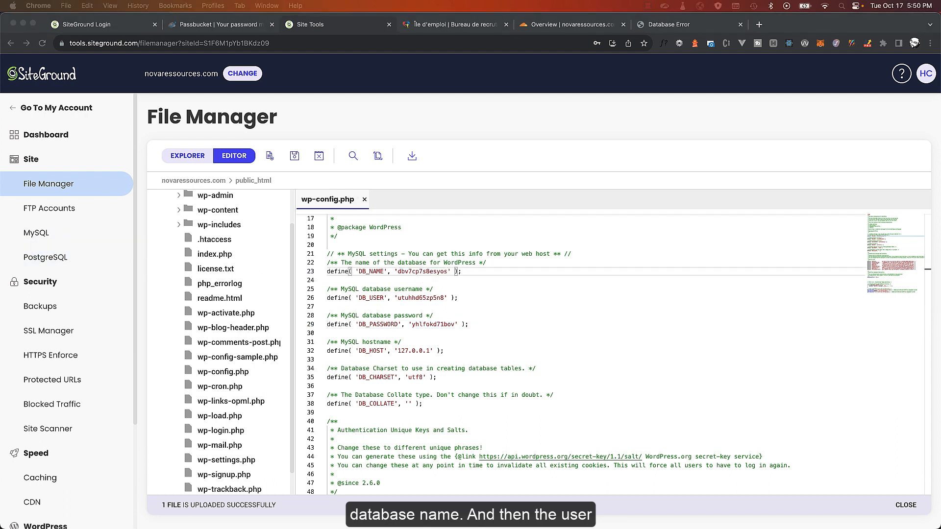
key("super+Tab")
double_click(420, 298)
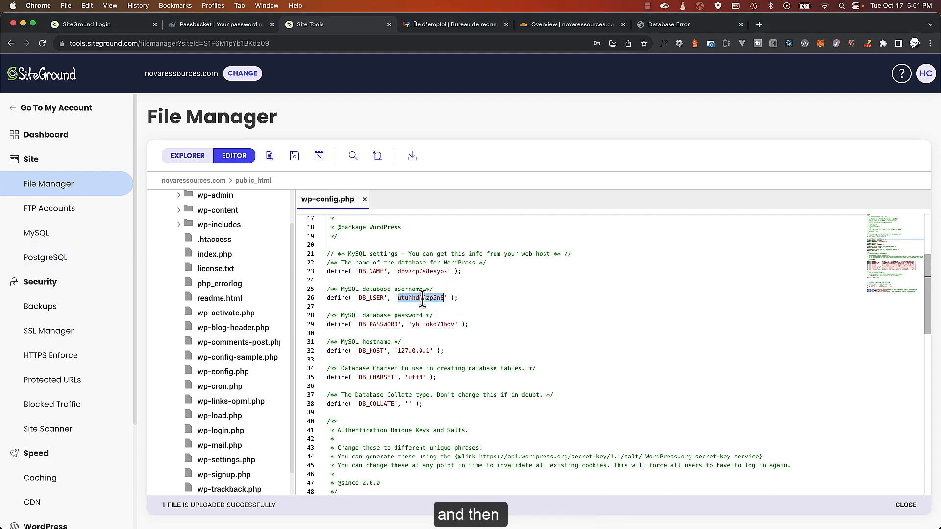
type("ubvu9uzcv4twa")
key("super+Tab")
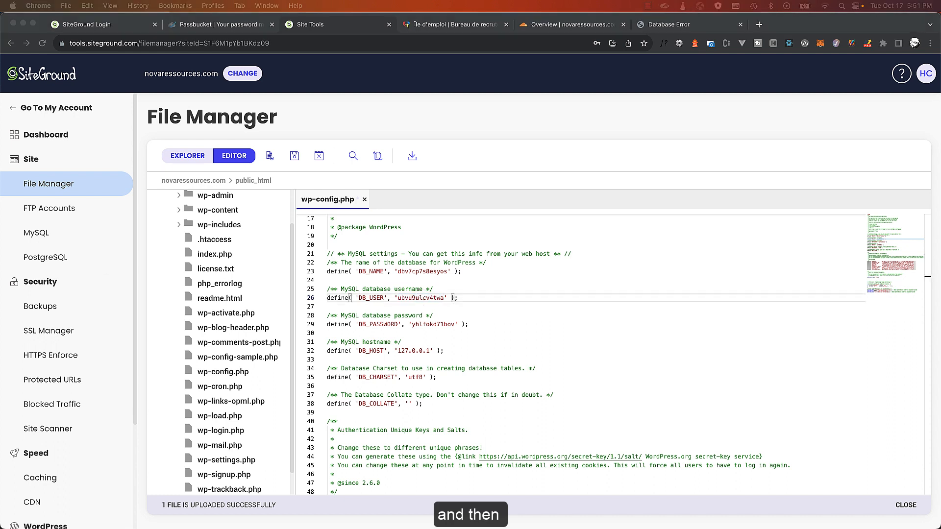
key("super+Tab")
double_click(434, 324)
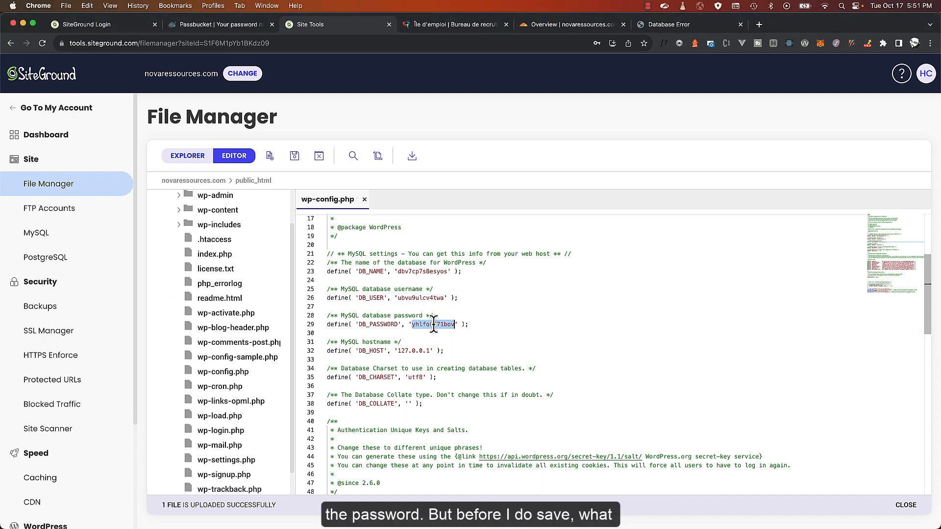
key("super+v")
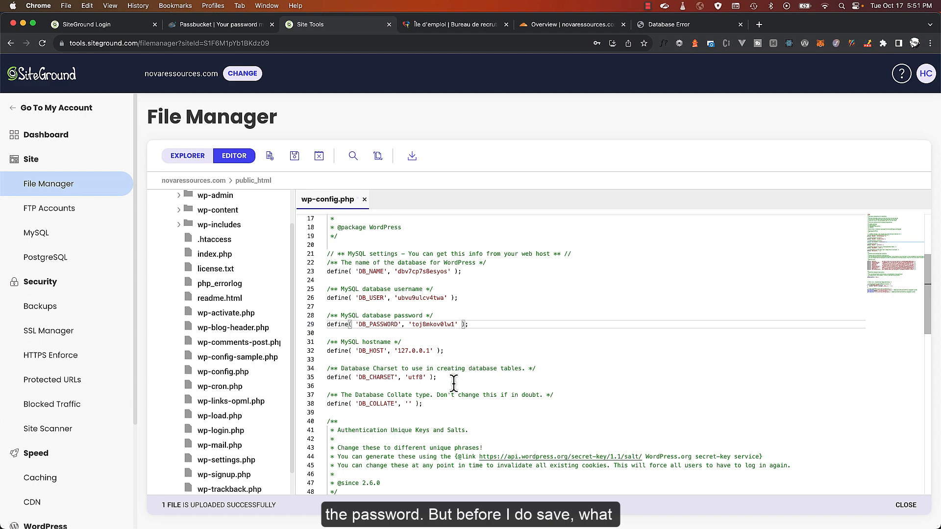
scroll(453, 392, "down", 2)
left_click(439, 362)
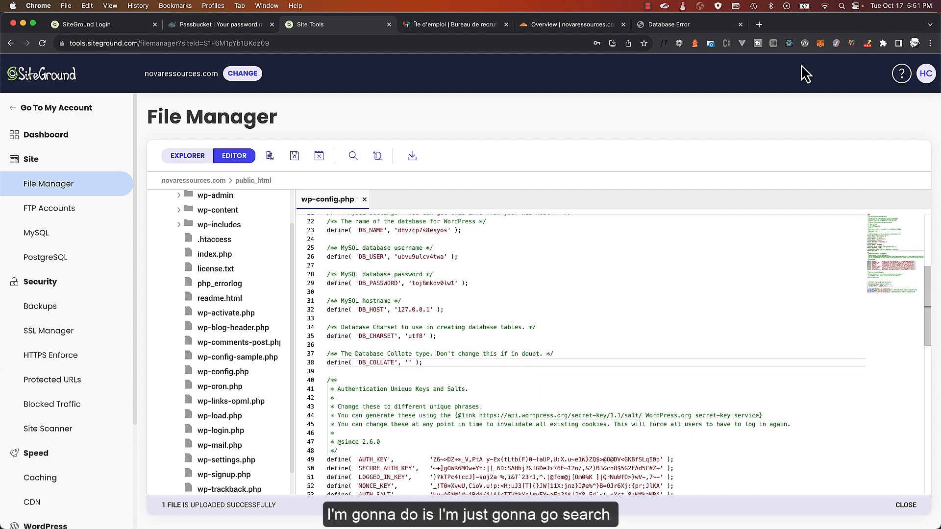
left_click(759, 25)
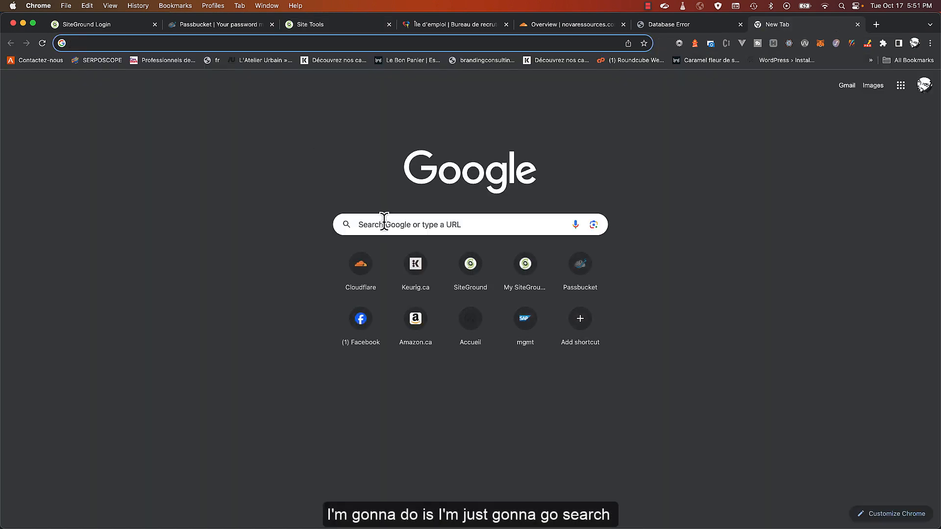
Search 'wordpress site url' and copy the WP_HOME and WP_SITEURL define lines from the docs
left_click(383, 229)
type("wo")
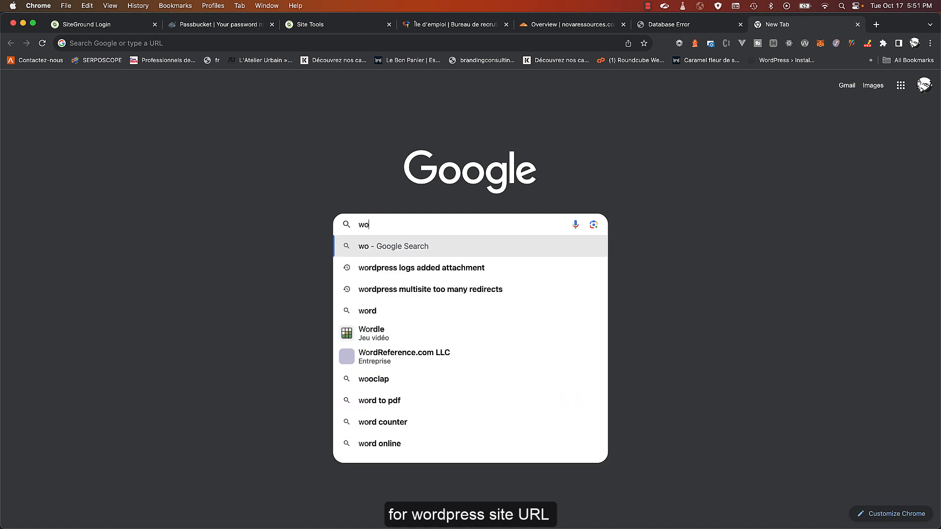
type("rdpress site url")
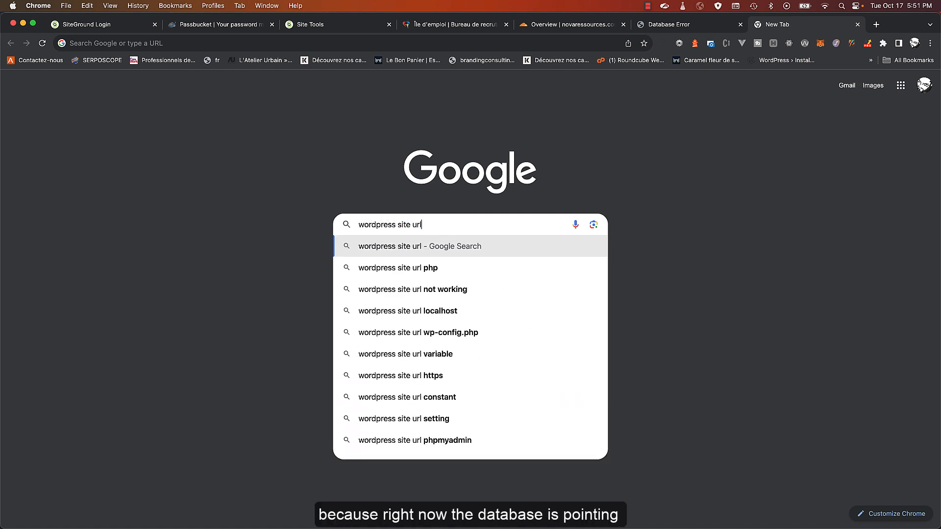
key("Return")
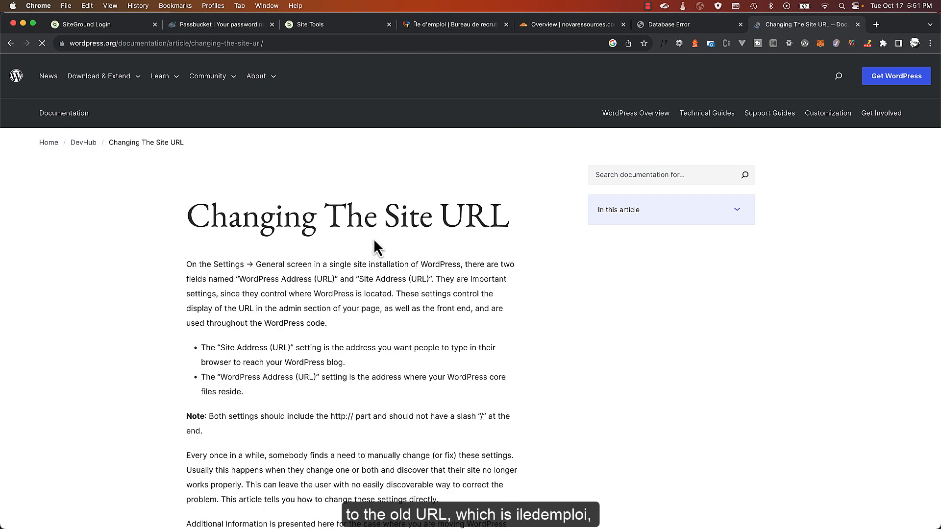
scroll(373, 238, "down", 8)
scroll(342, 280, "down", 3)
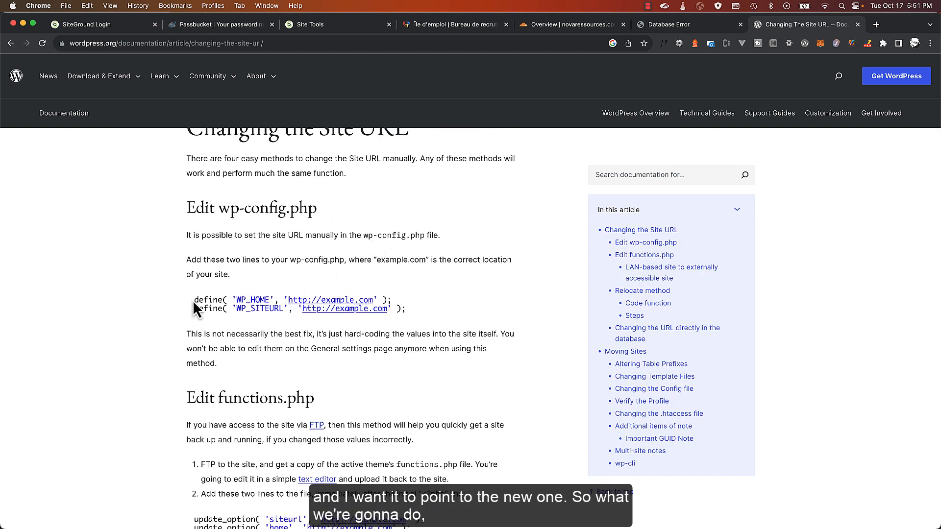
left_click_drag(193, 300, 438, 321)
key("super+c")
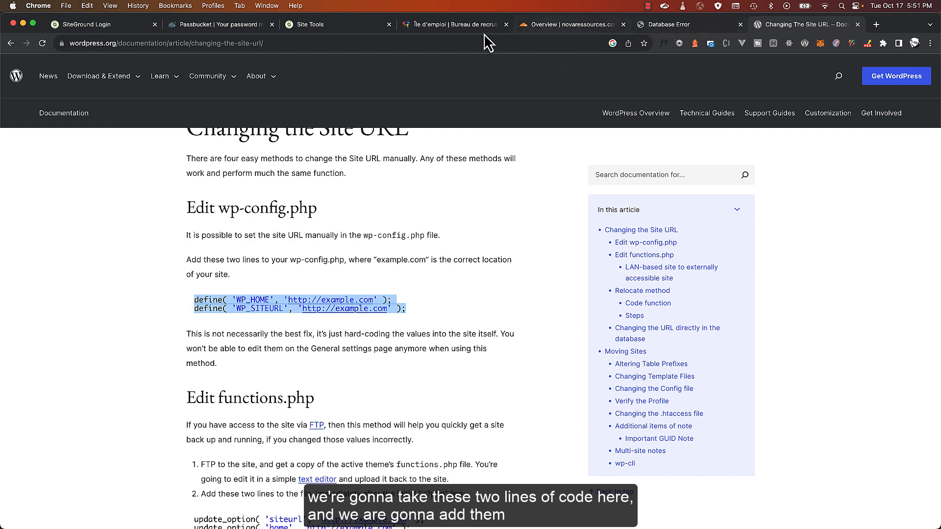
left_click(342, 33)
left_click(440, 371)
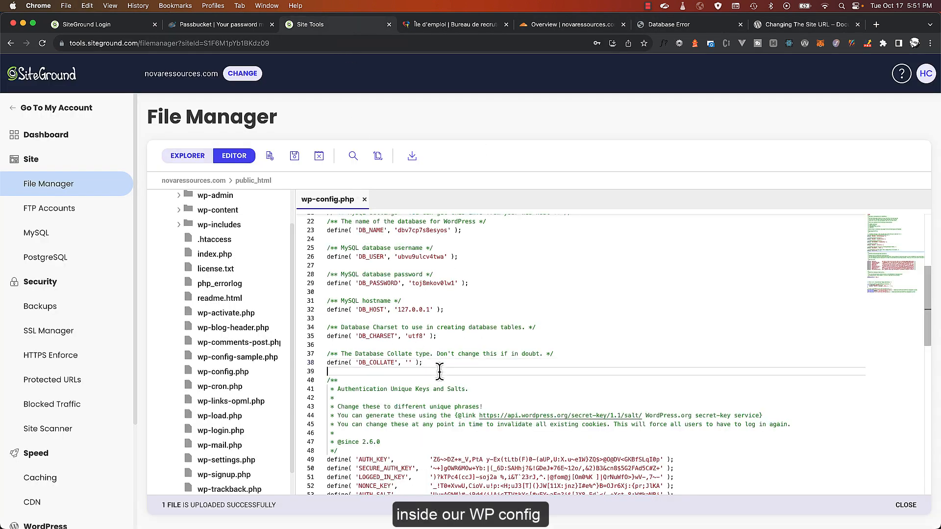
Paste the WP_HOME and WP_SITEURL define lines below line 38 of wp-config.php
left_click(444, 365)
key("Return")
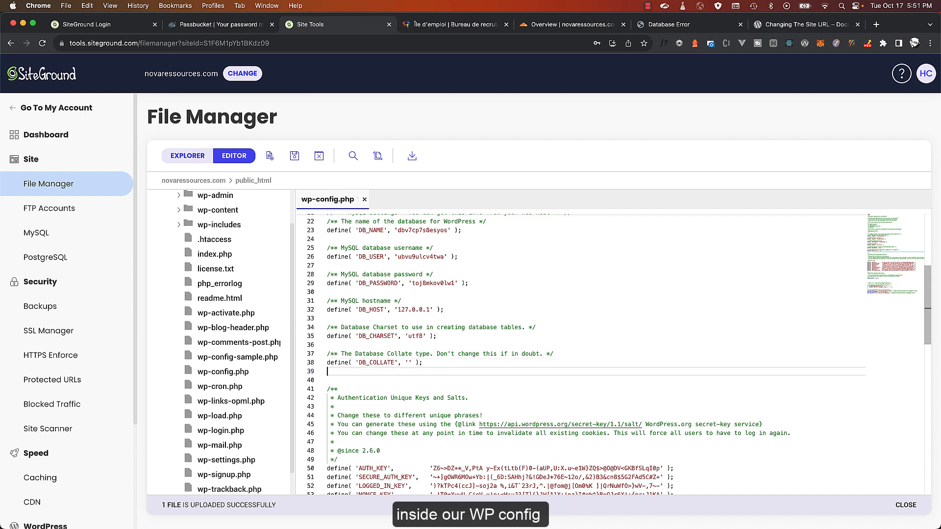
key("Return")
key("super+v")
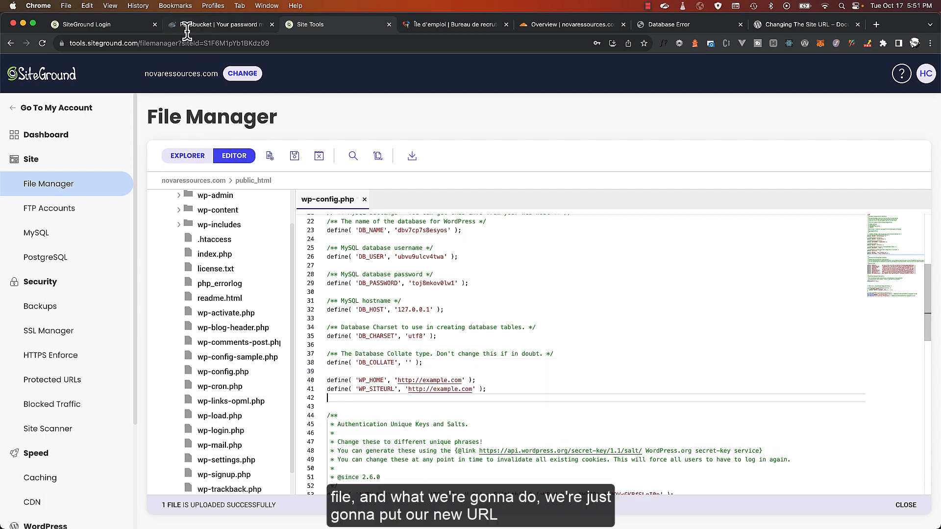
Replace example.com with novaressources.com in the define lines and save wp-config.php
left_click_drag(146, 75, 230, 87)
key("super+c")
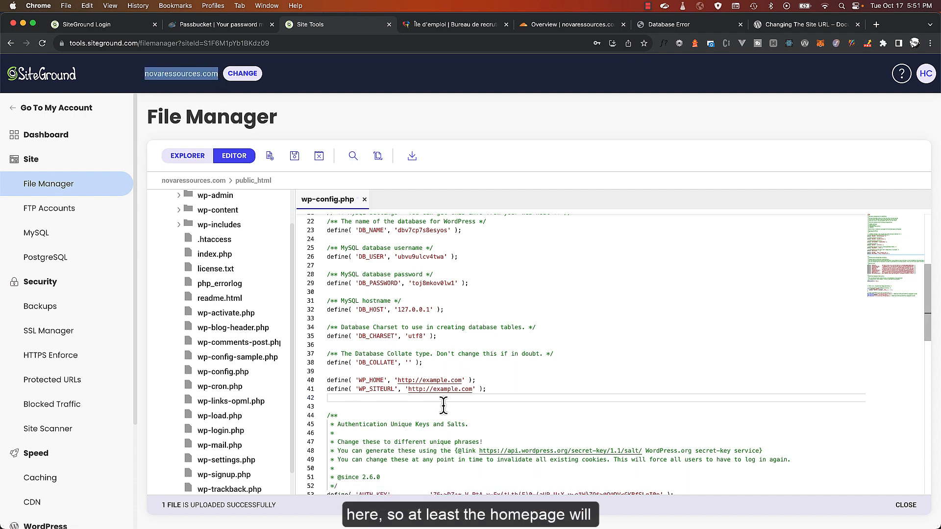
left_click_drag(423, 382, 472, 393)
key("super+v")
key("super+v")
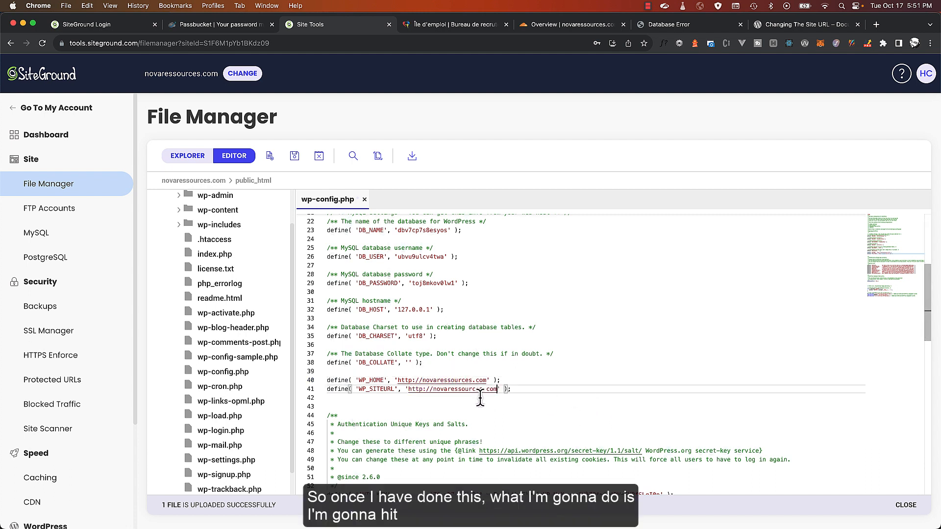
scroll(552, 402, "down", 1)
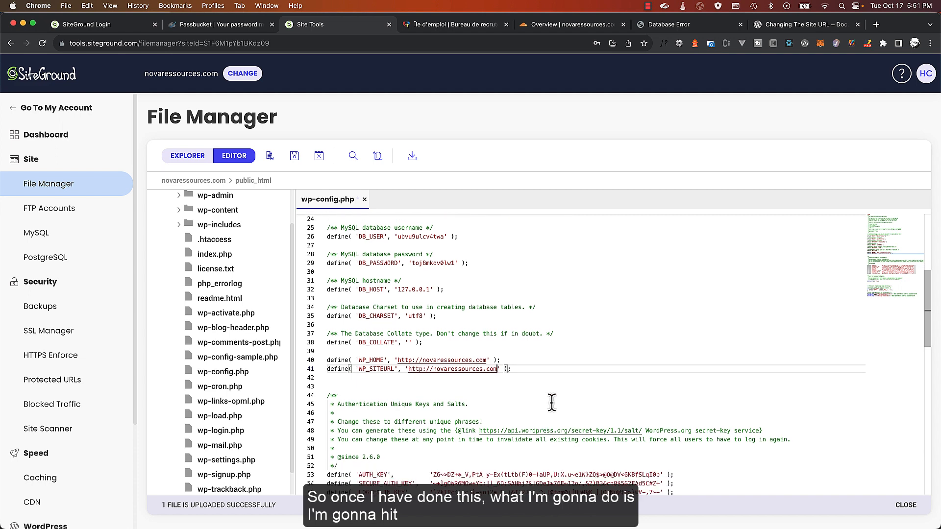
key("super+s")
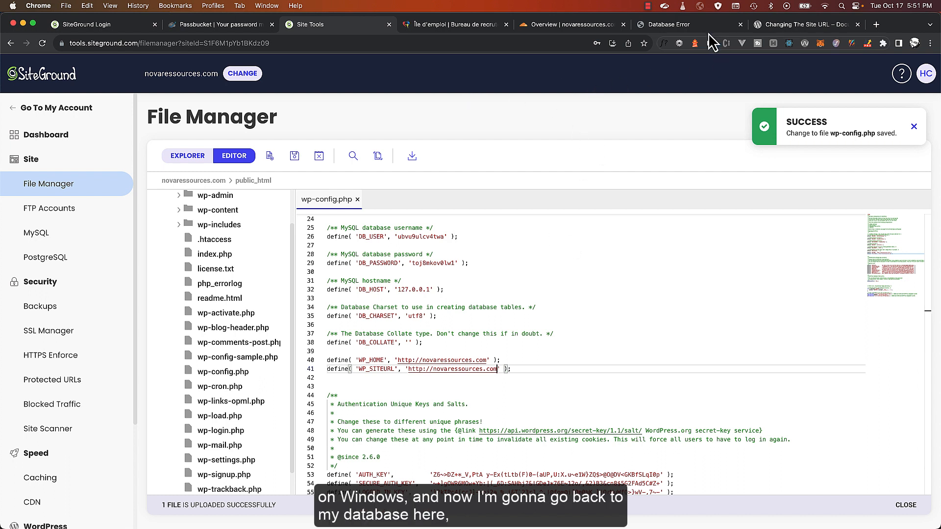
left_click(669, 24)
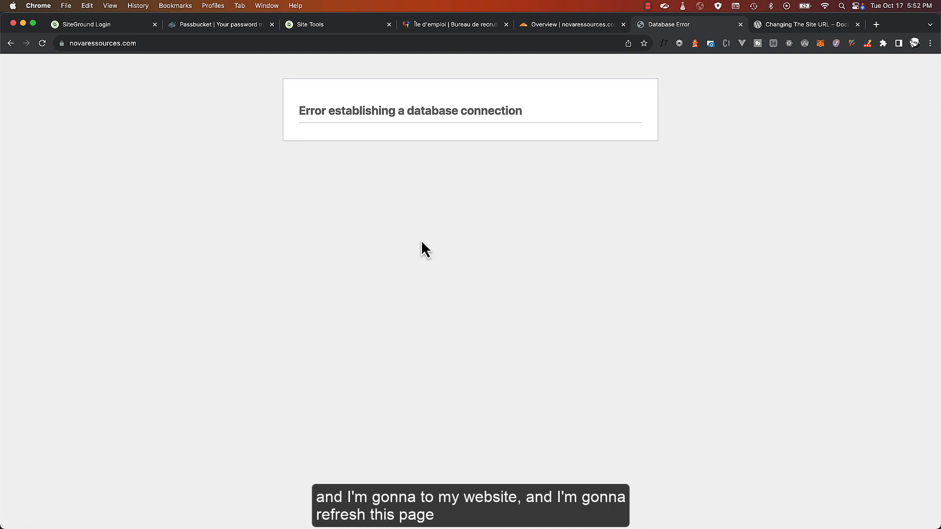
Reload novaressources.com, then load novaressources.com/wp-admin and return to Site Tools
key("super+r")
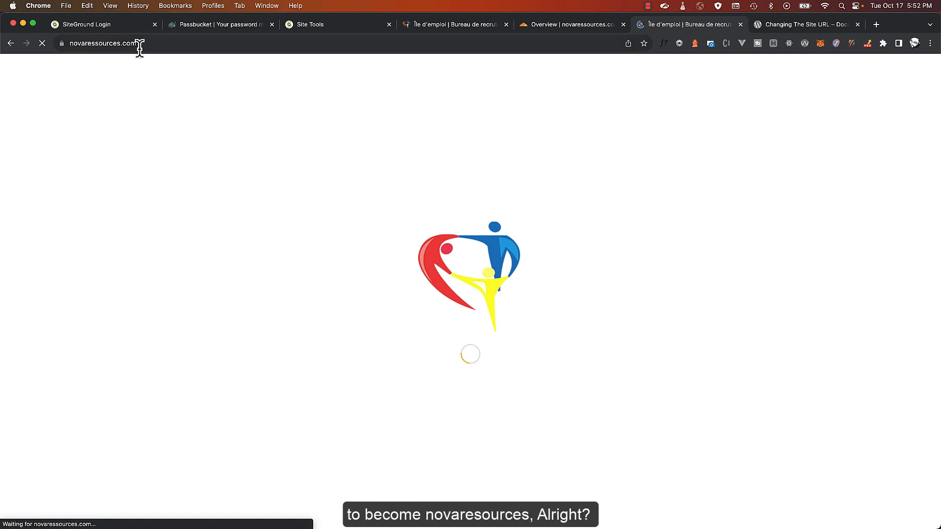
left_click(287, 44)
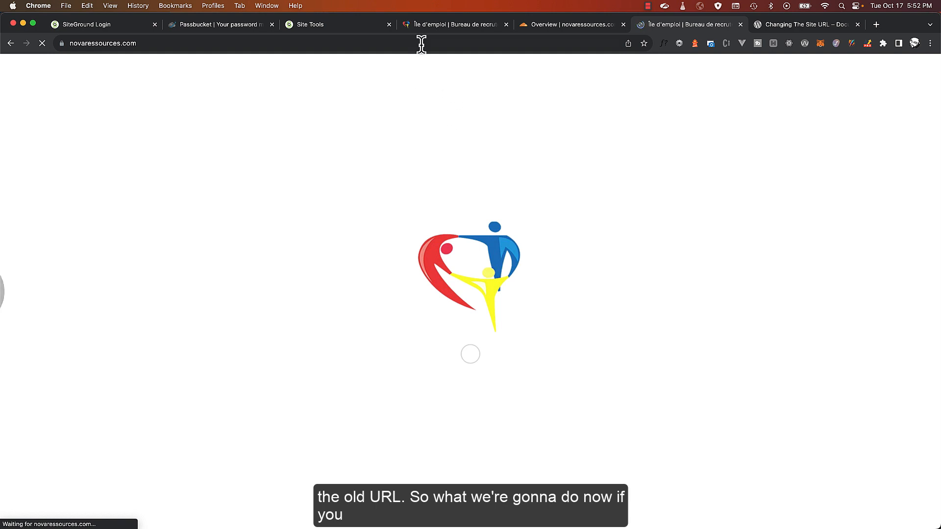
left_click(183, 44)
left_click(214, 43)
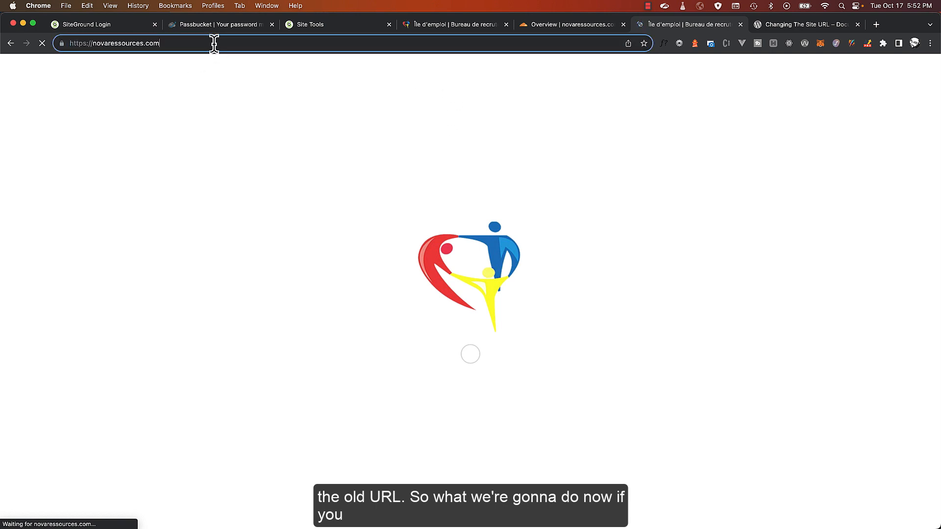
type("/wp")
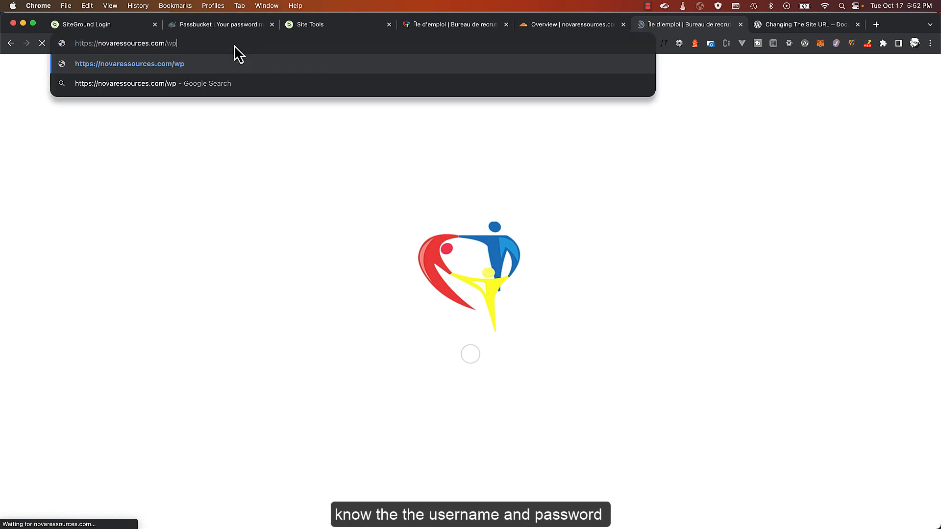
type("-admin")
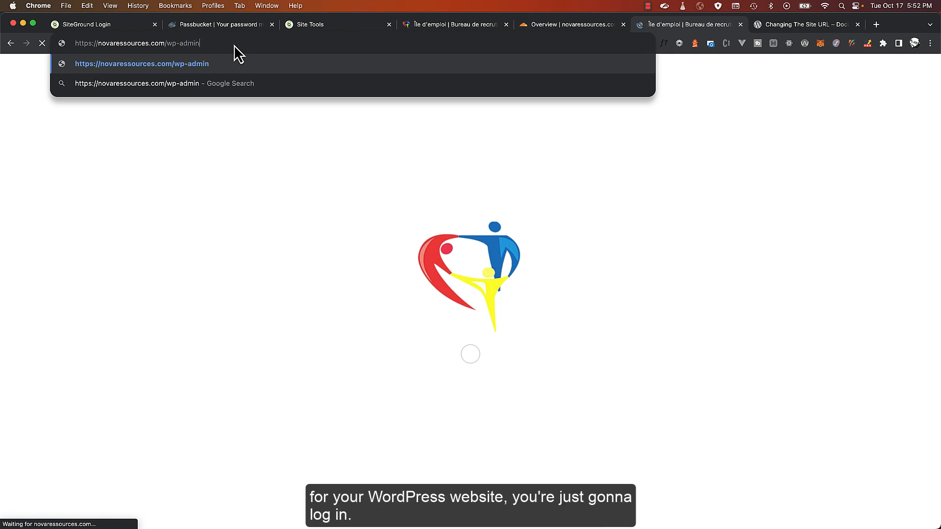
key("Return")
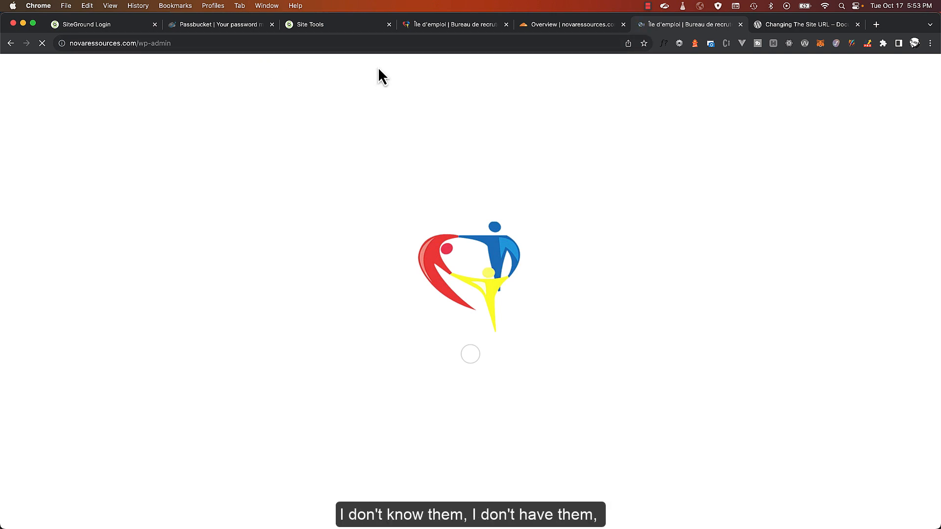
left_click(331, 24)
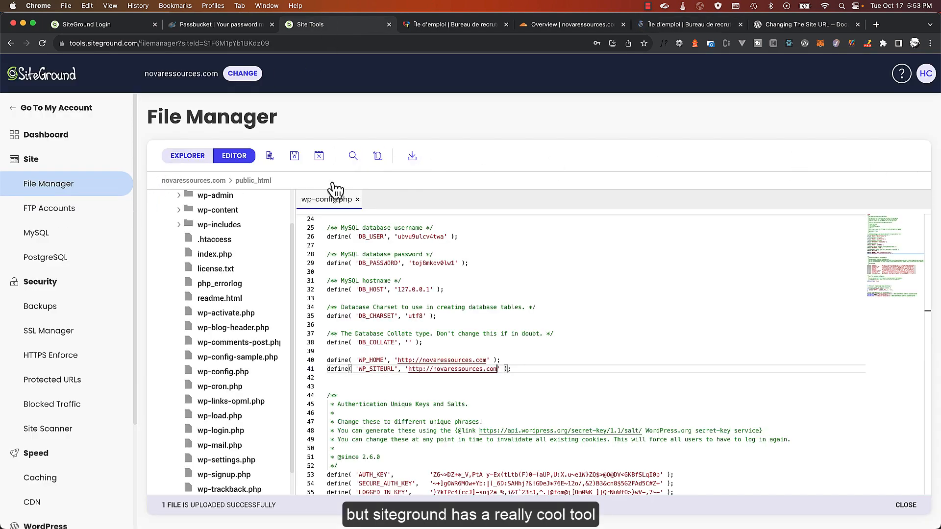
Add novaressources.com under WordPress Install & Manage as an existing site and auto-login to its admin
scroll(62, 330, "down", 3)
left_click(62, 391)
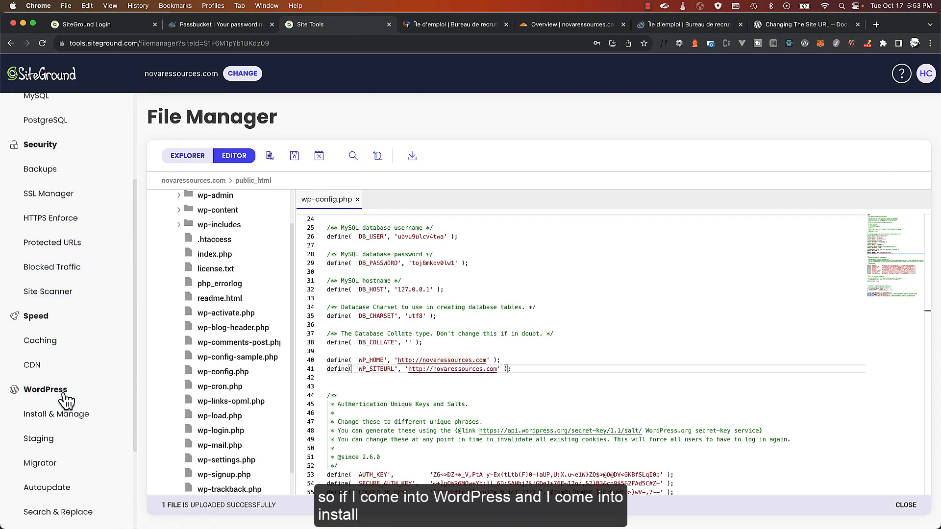
left_click(62, 417)
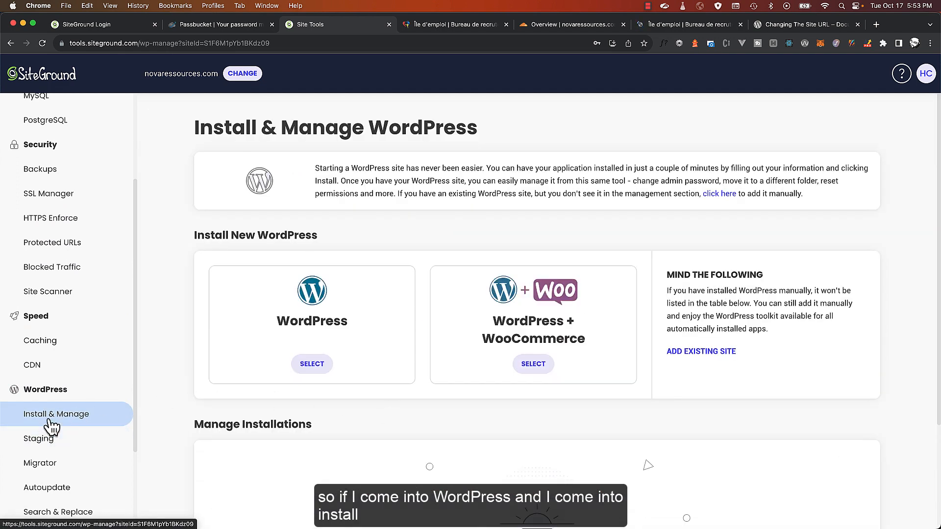
scroll(588, 394, "down", 3)
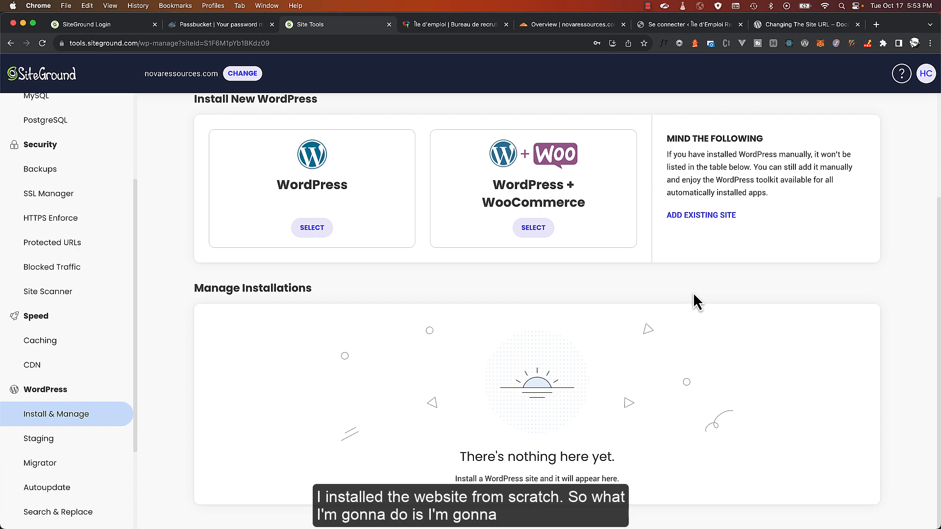
left_click(701, 217)
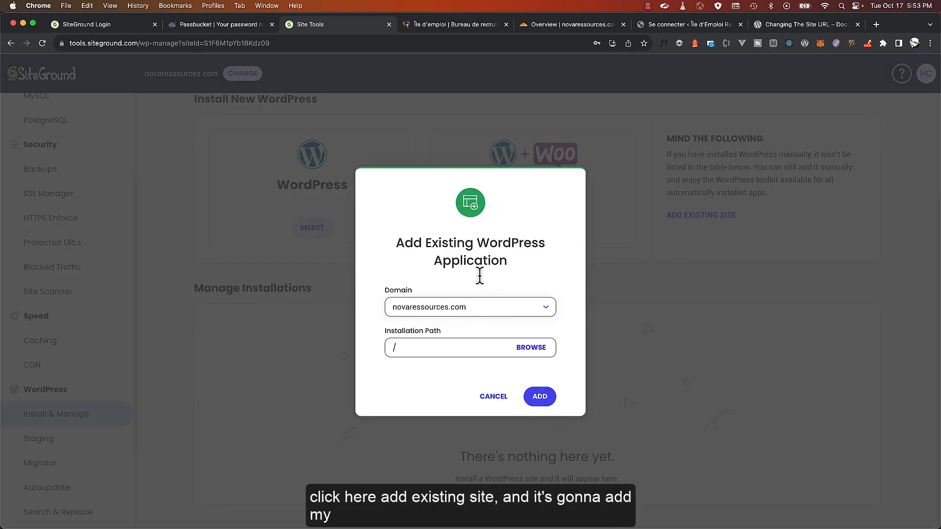
left_click(539, 398)
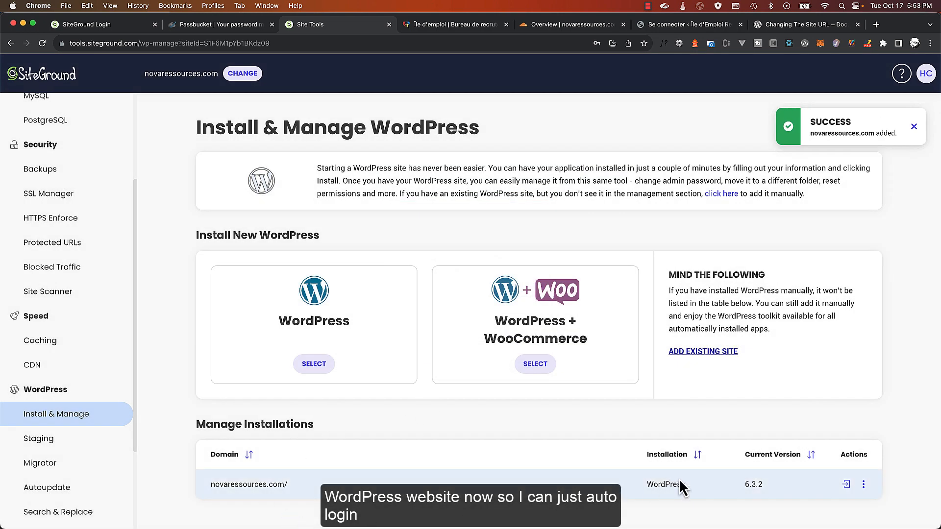
left_click(845, 484)
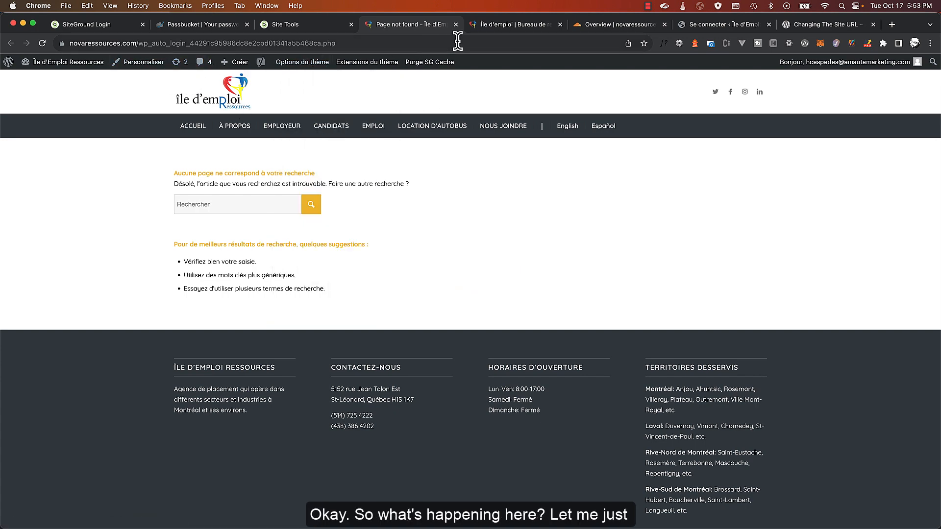
Close wp-config.php and open the .htaccess file in the File Manager editor
left_click(289, 29)
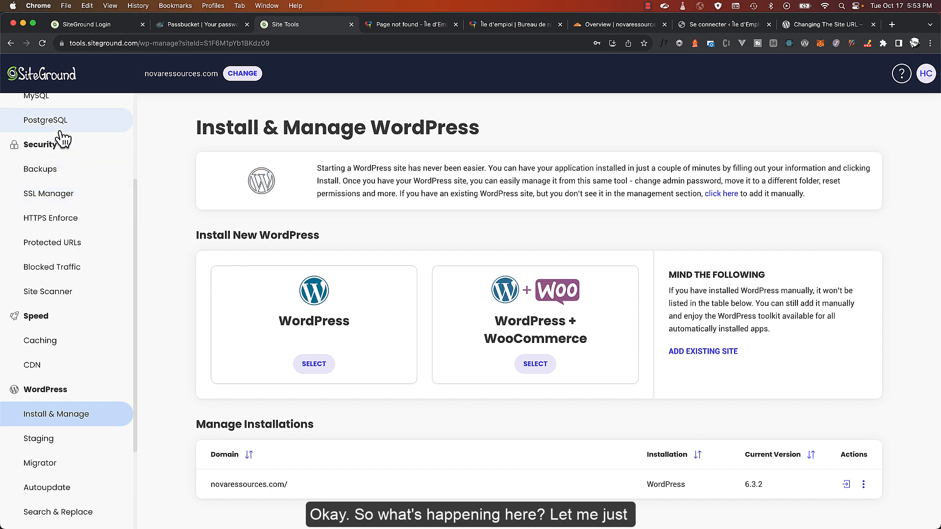
scroll(64, 142, "up", 3)
left_click(48, 189)
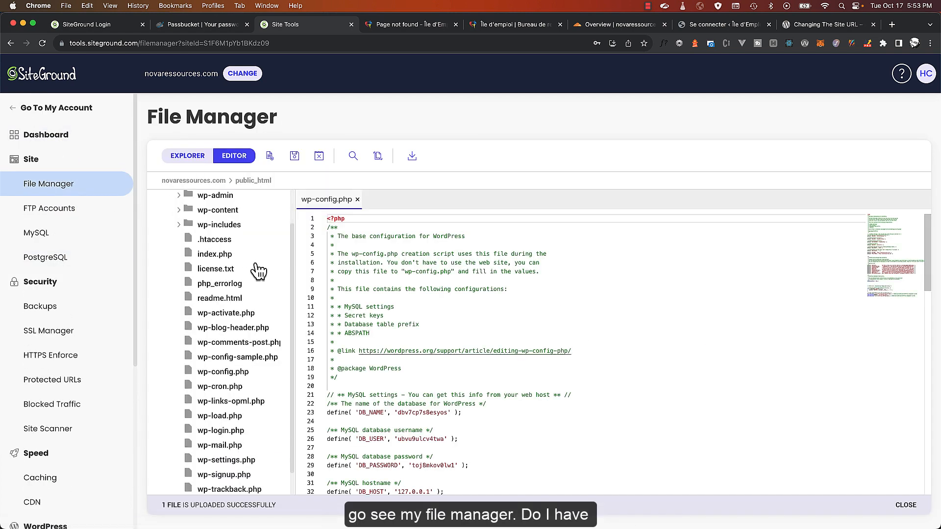
left_click(358, 200)
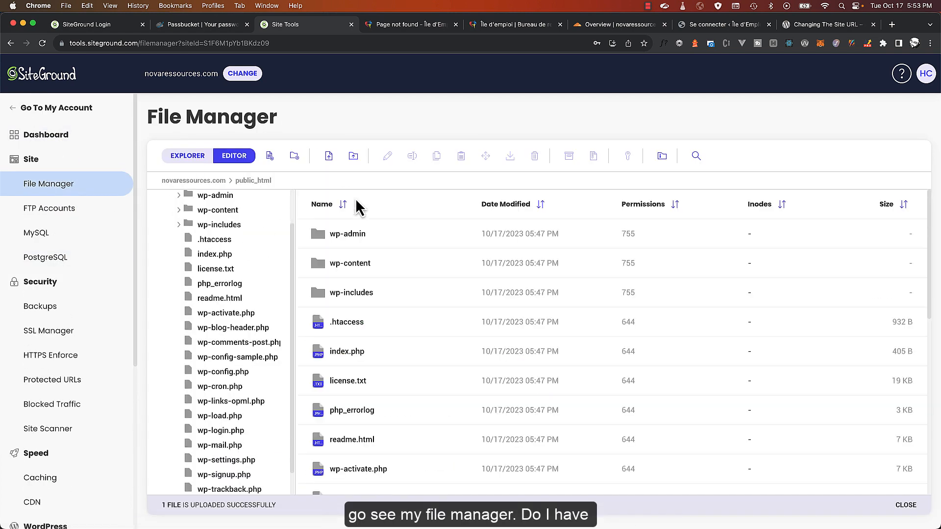
scroll(337, 237, "down", 2)
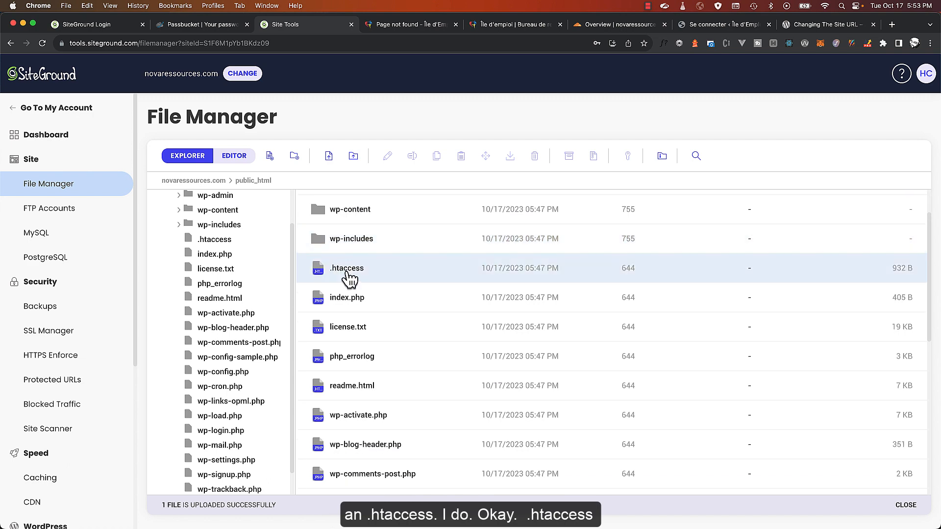
double_click(348, 270)
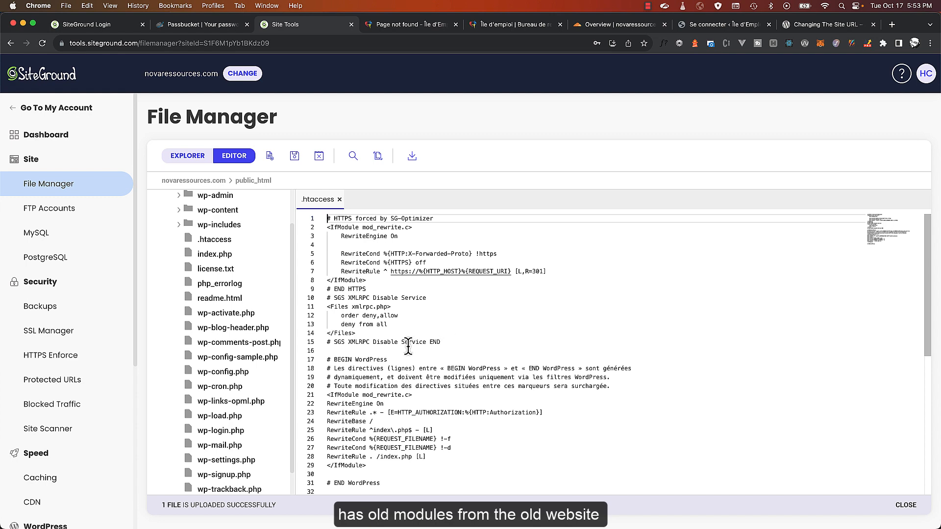
Delete the SG-Optimizer HTTPS and XMLRPC rules (lines 1–15) plus the blank line, then save
scroll(408, 346, "down", 5)
scroll(384, 318, "up", 5)
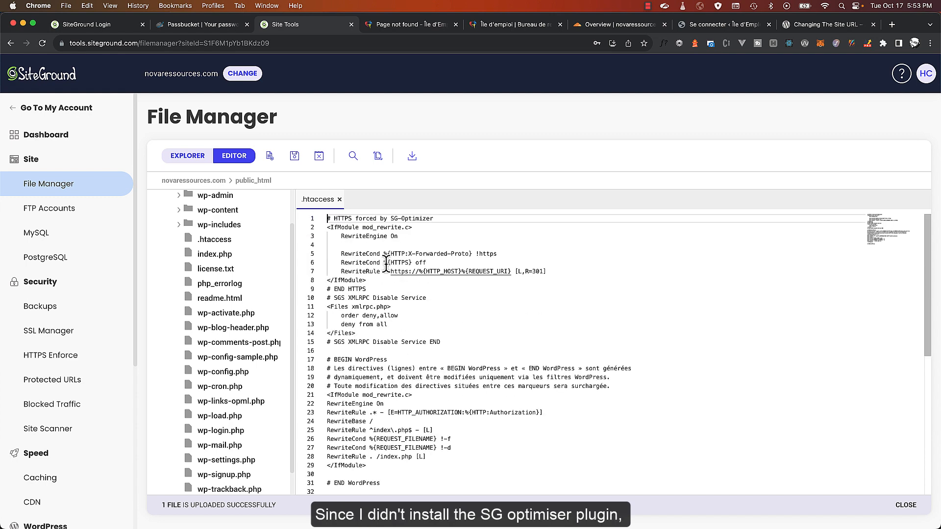
double_click(406, 218)
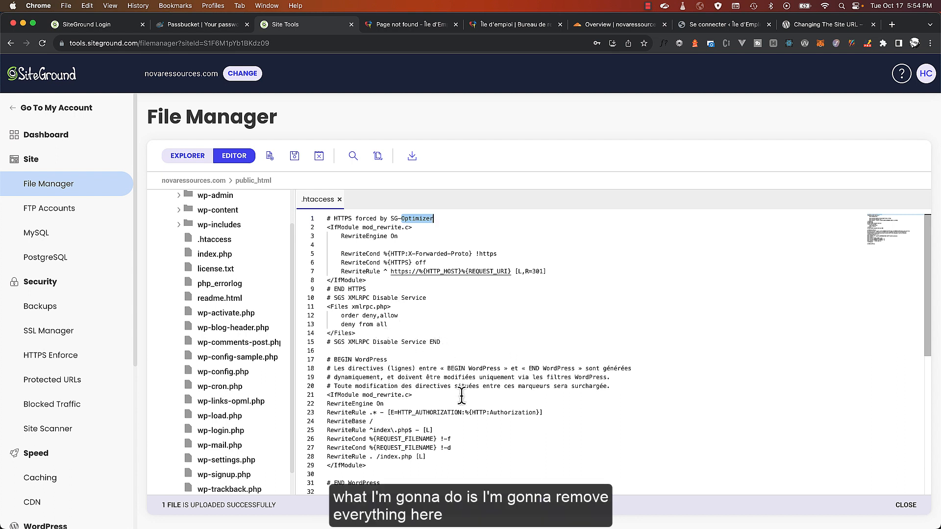
left_click_drag(612, 386, 340, 399)
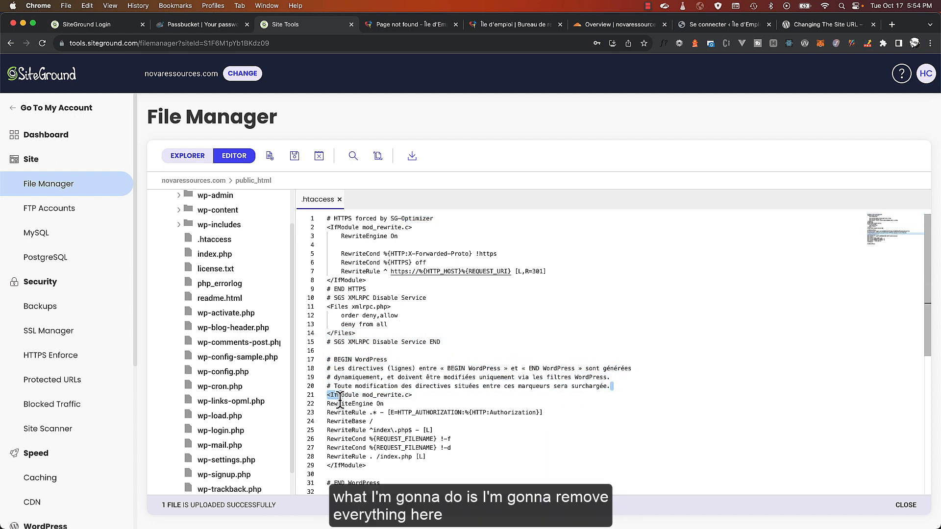
left_click_drag(449, 352, 320, 216)
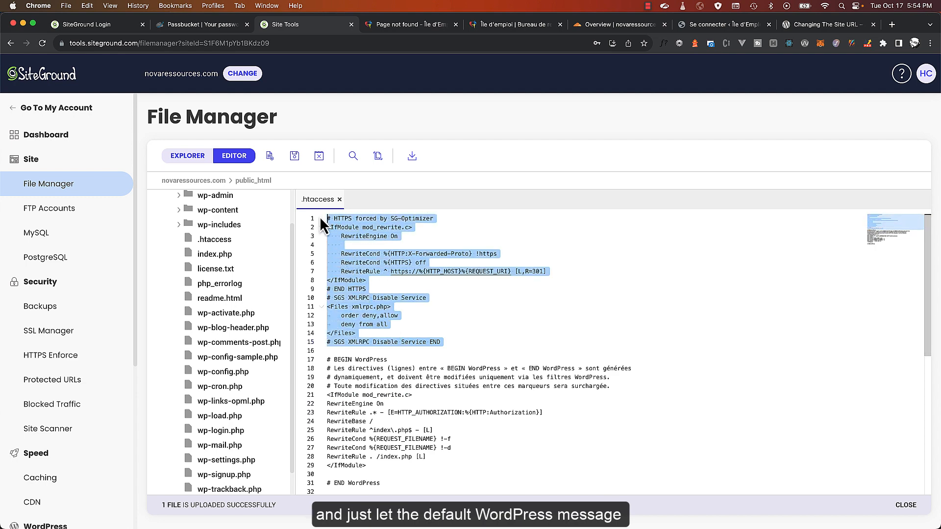
key("BackSpace")
left_click(325, 227)
key("BackSpace")
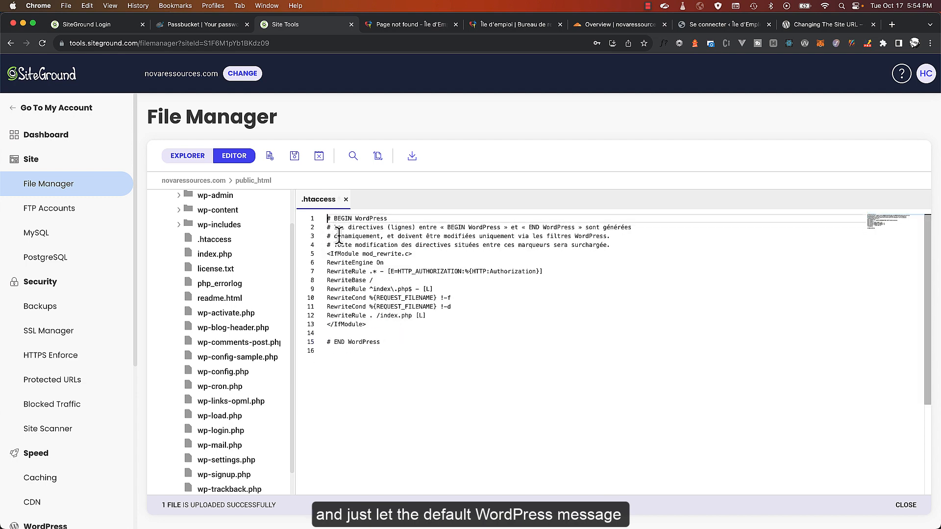
key("ctrl+s")
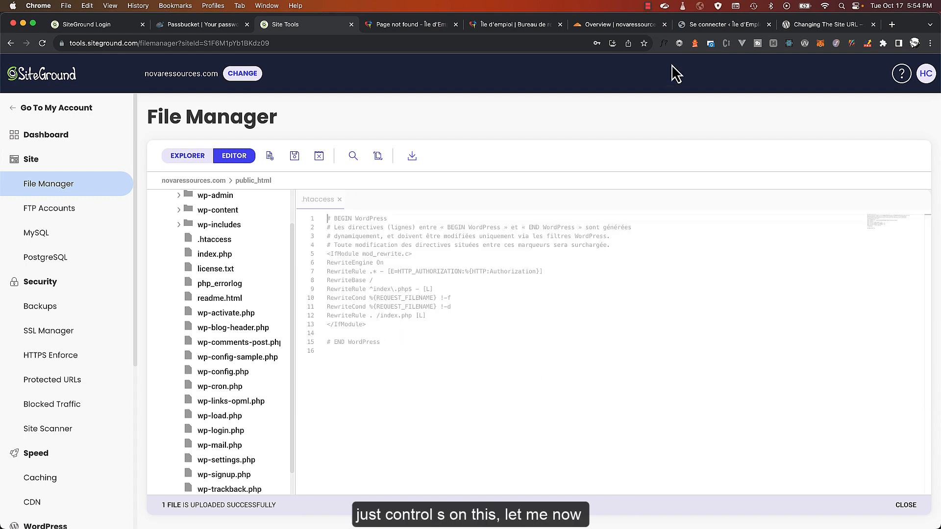
Close the site URL docs, Page not found and old Île d'emploi tabs, returning to SiteGround
left_click(808, 26)
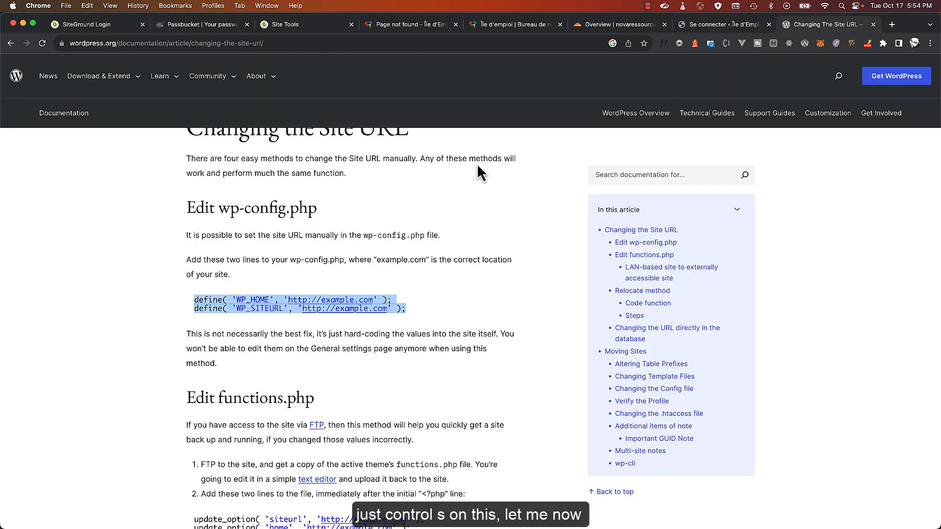
left_click(872, 24)
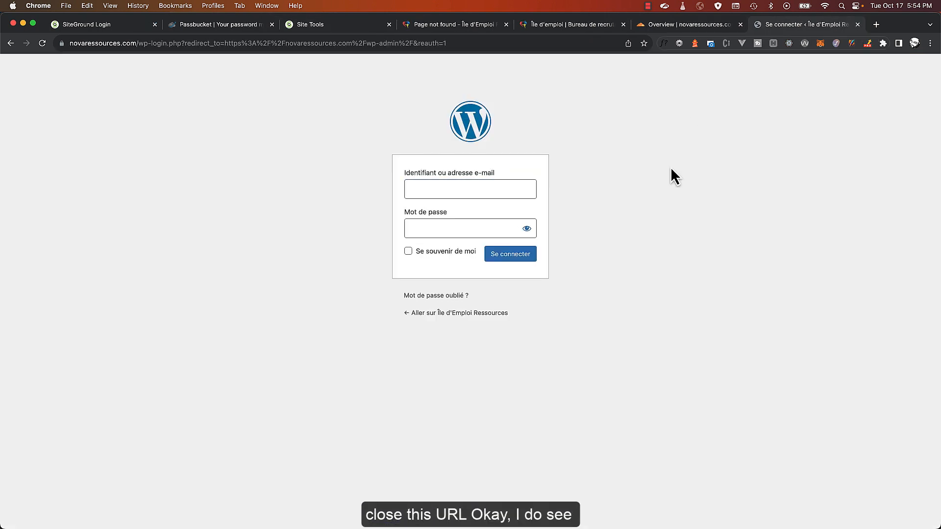
left_click(469, 27)
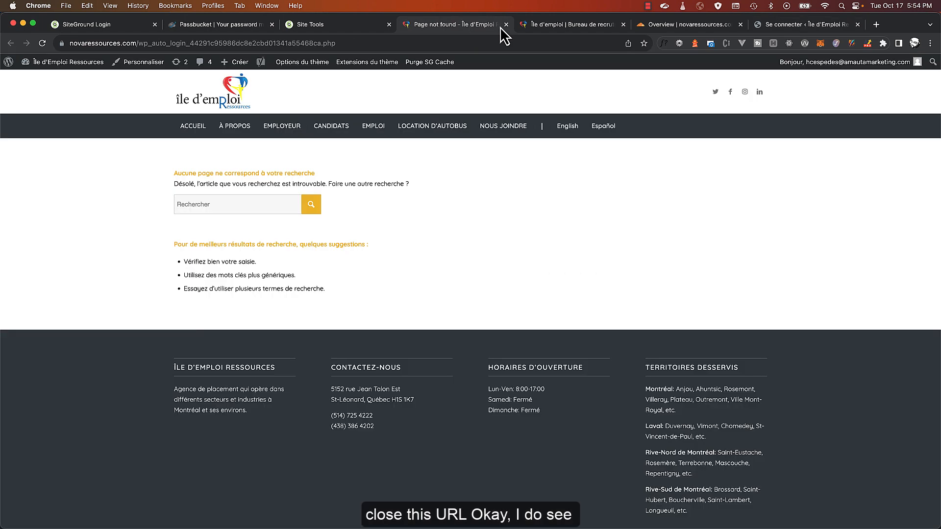
left_click(505, 25)
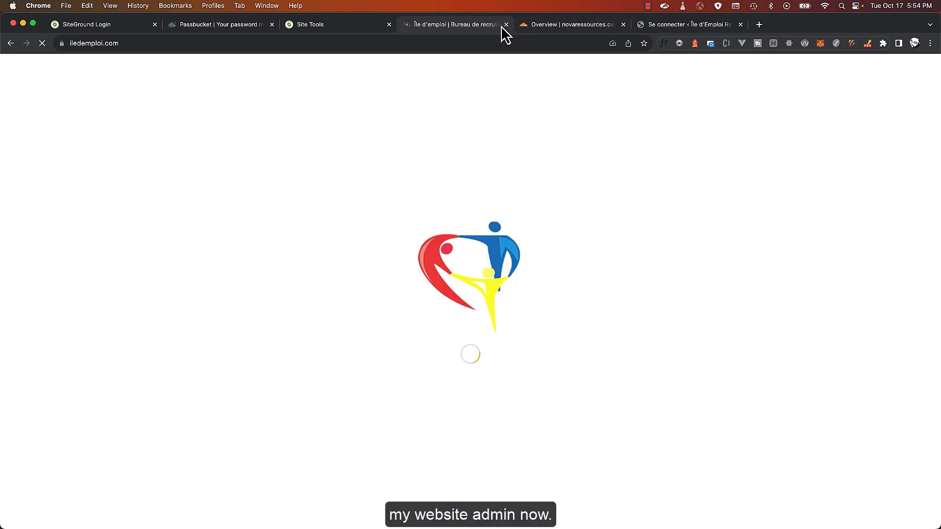
left_click(506, 24)
left_click(314, 25)
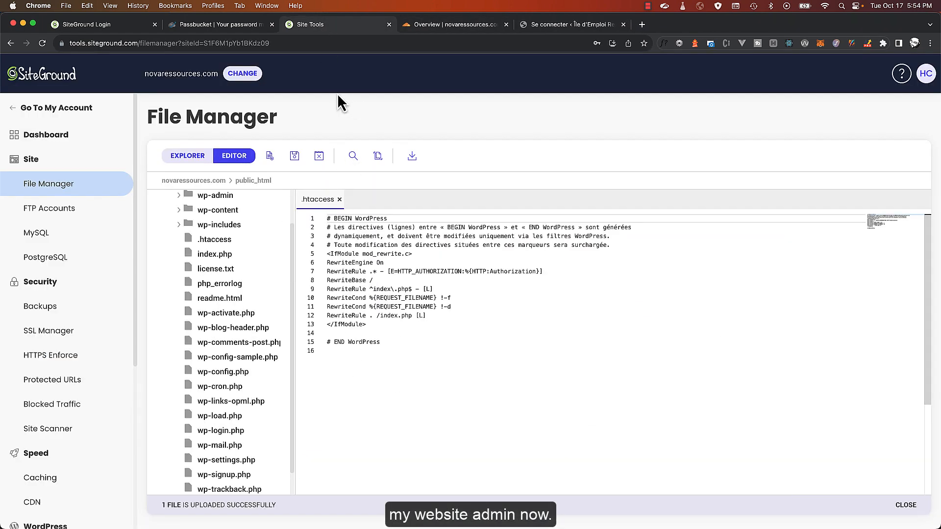
Log into novaressources.com's WordPress admin from Install & Manage and view its installed plugins
scroll(55, 432, "down", 5)
left_click(58, 414)
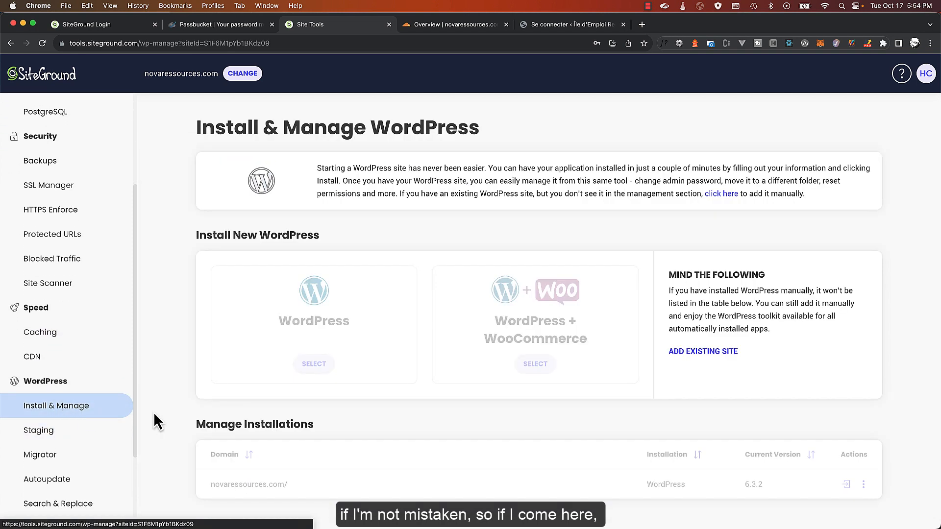
left_click(848, 483)
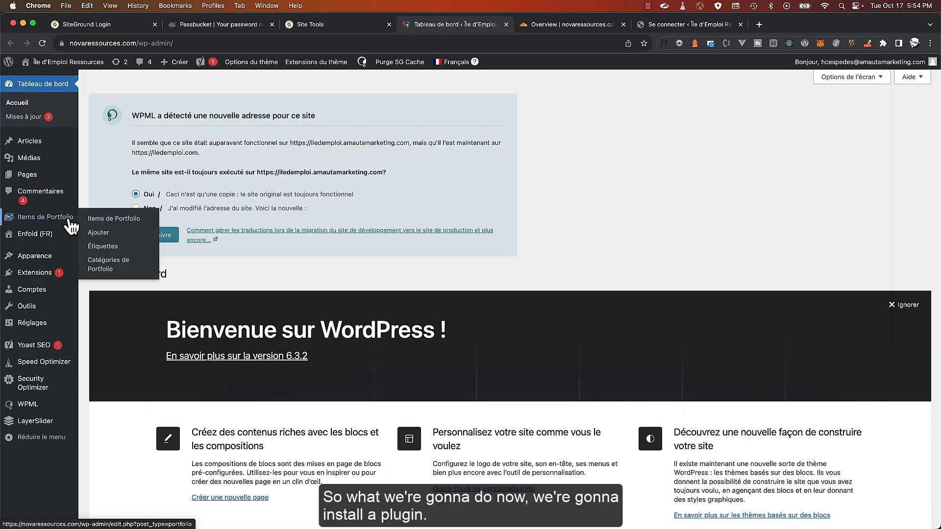
left_click(34, 277)
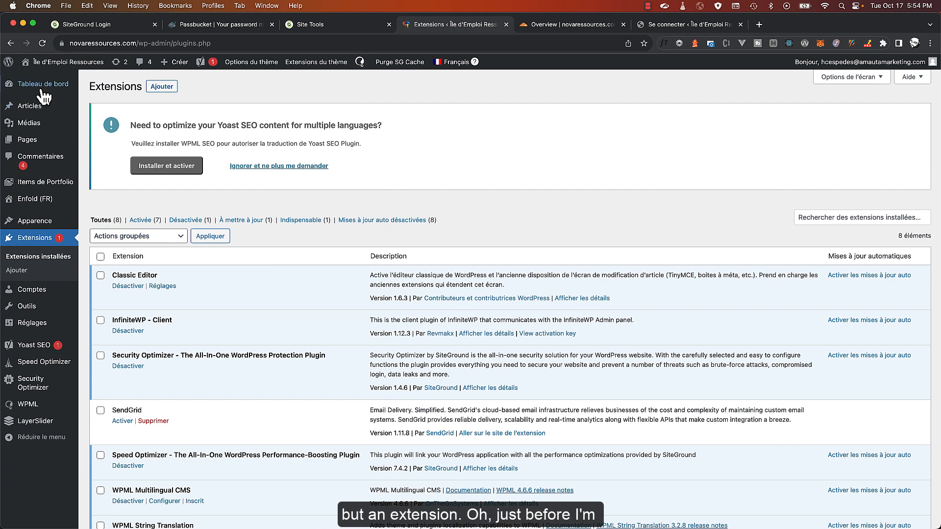
Tell WPML's notice the site address changed (Non), confirm the old site is unused, and dismiss it
left_click(149, 157)
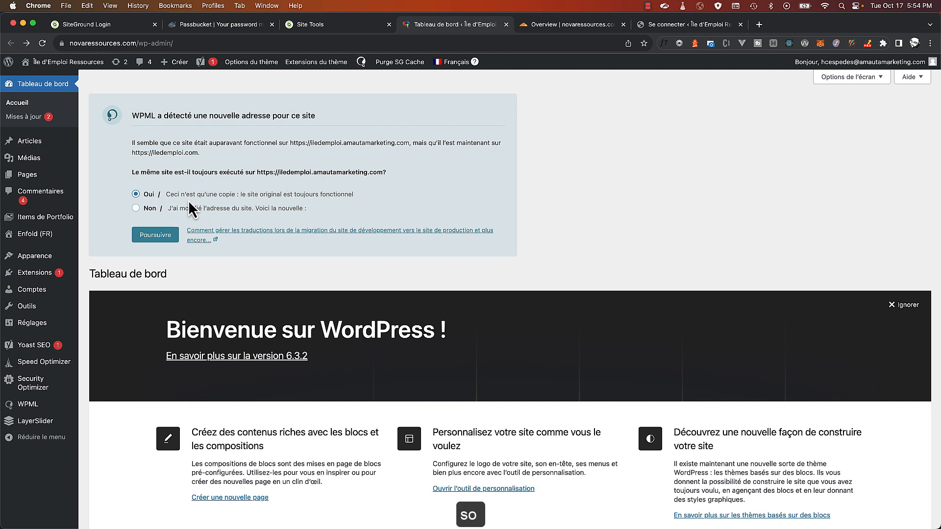
left_click(154, 209)
left_click(156, 233)
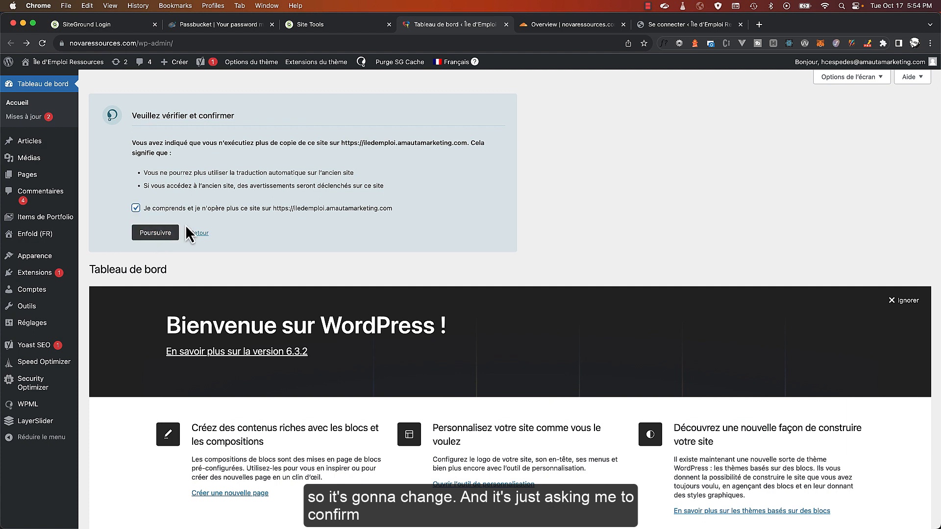
left_click(156, 232)
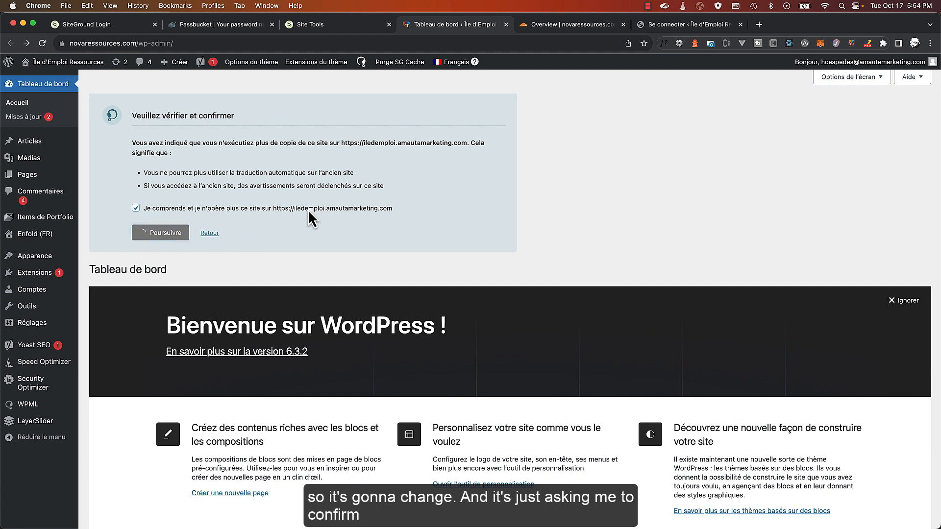
left_click(147, 196)
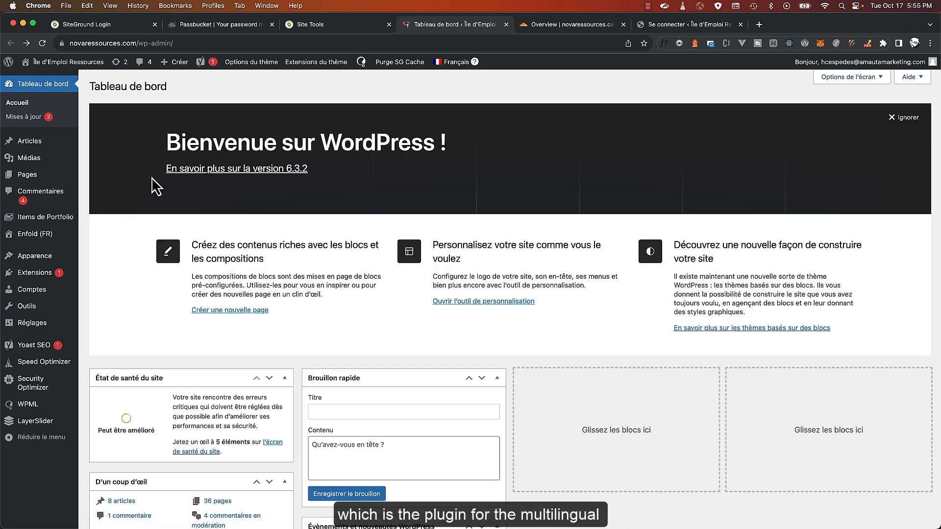
Search new plugins for 'better search and replace', then install and activate Better Search Replace
mouse_move(47, 345)
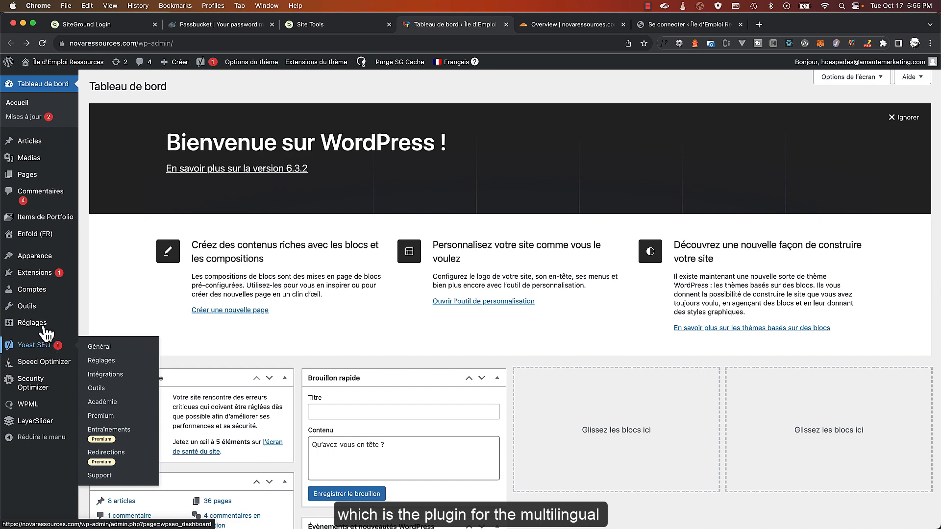
left_click(31, 273)
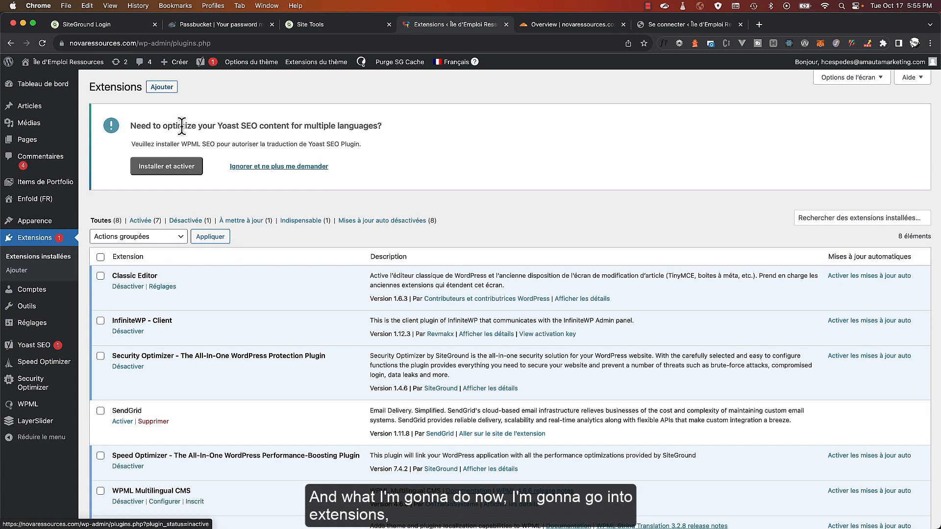
left_click(161, 87)
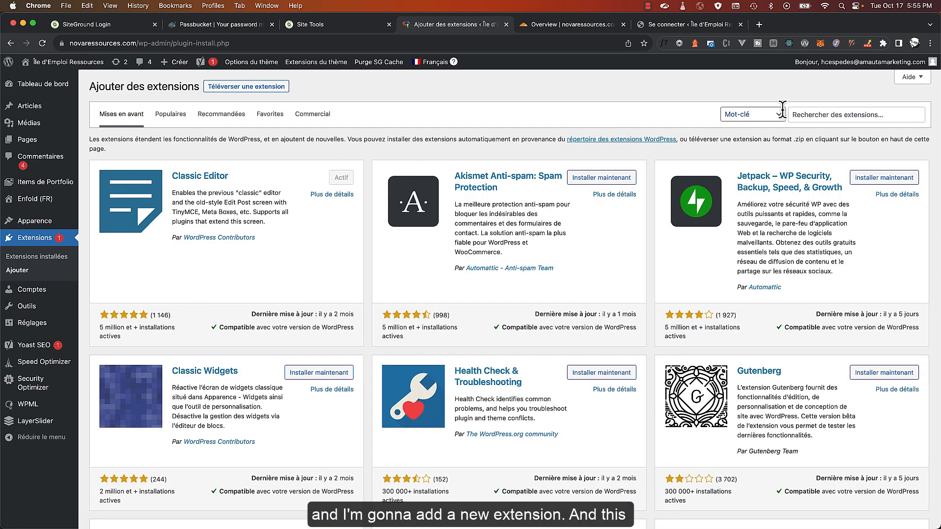
left_click(836, 114)
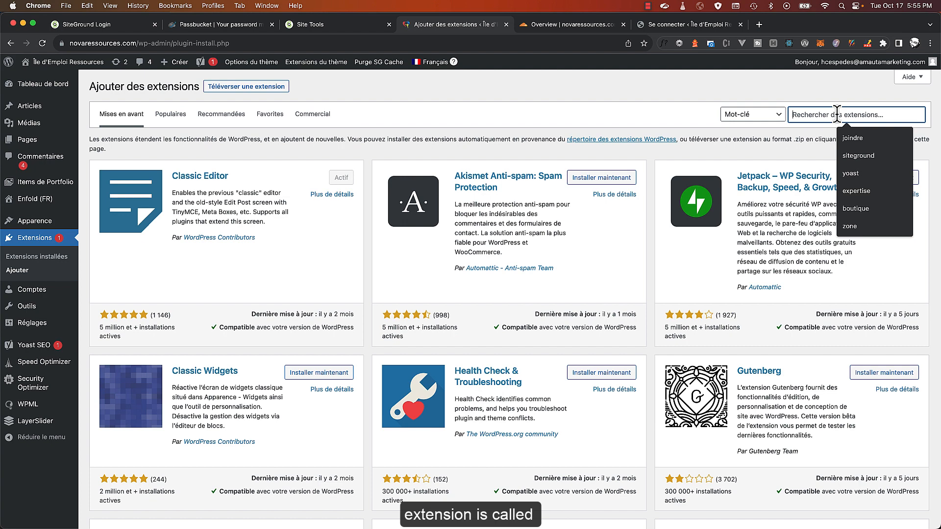
type("better sea")
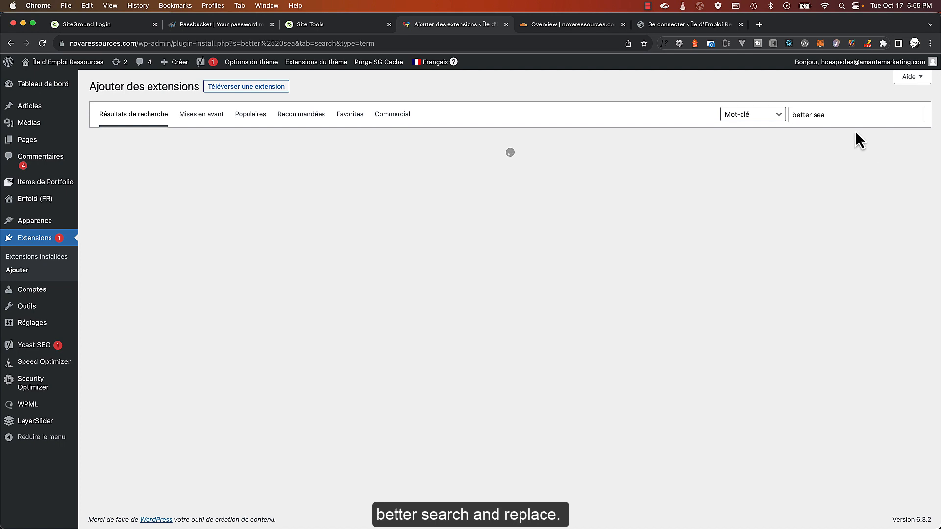
left_click(846, 116)
type("and replace")
left_click(862, 158)
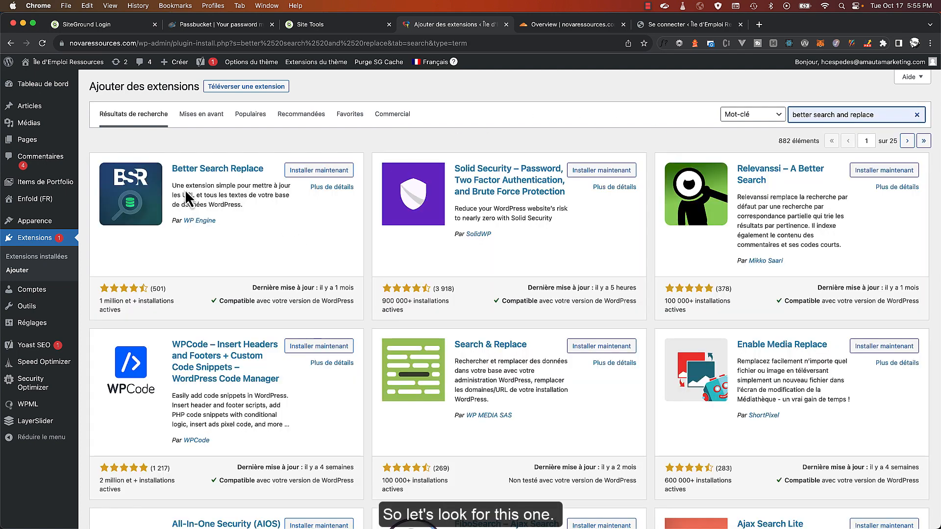
left_click(328, 173)
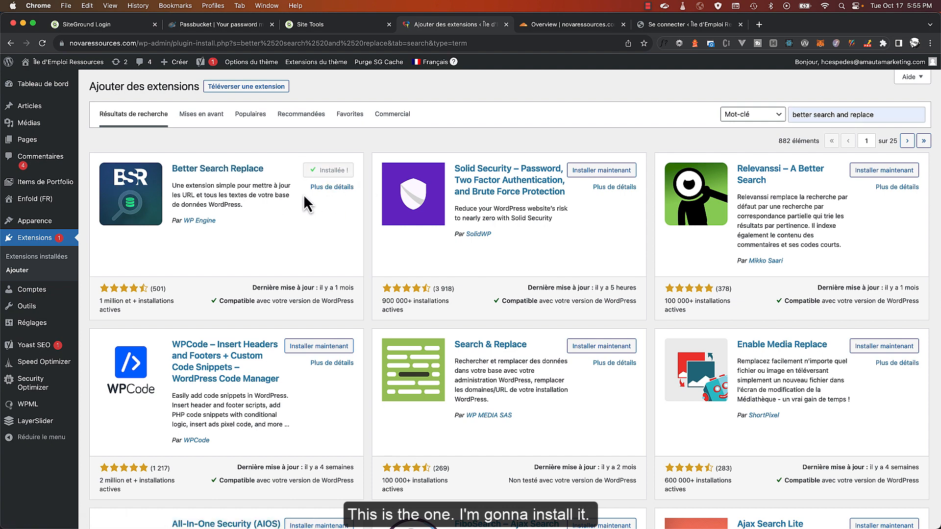
left_click(338, 170)
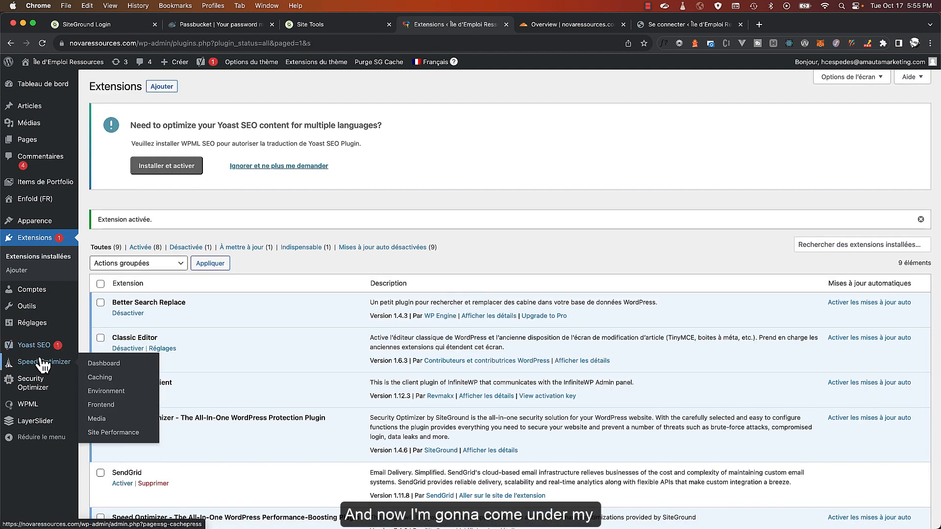
Switch the admin content language selector to English
mouse_move(37, 331)
mouse_move(37, 307)
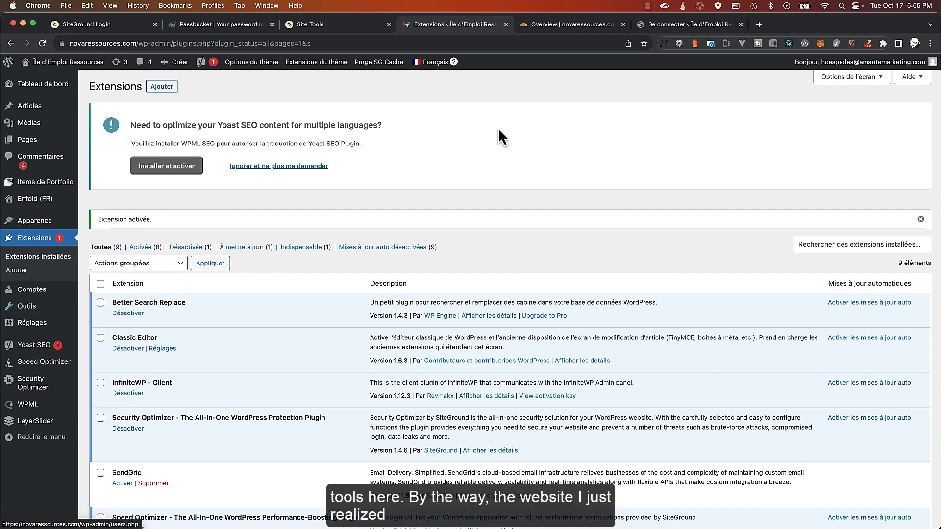
mouse_move(431, 63)
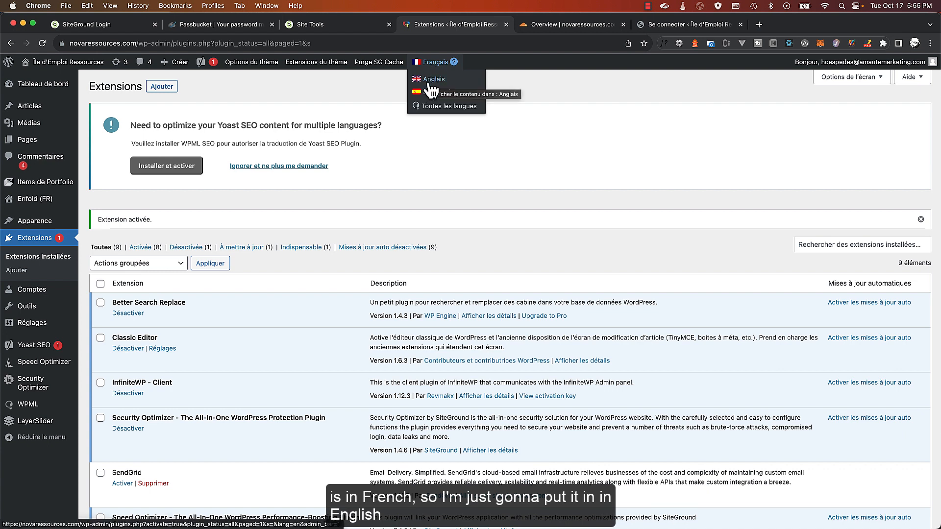
left_click(430, 84)
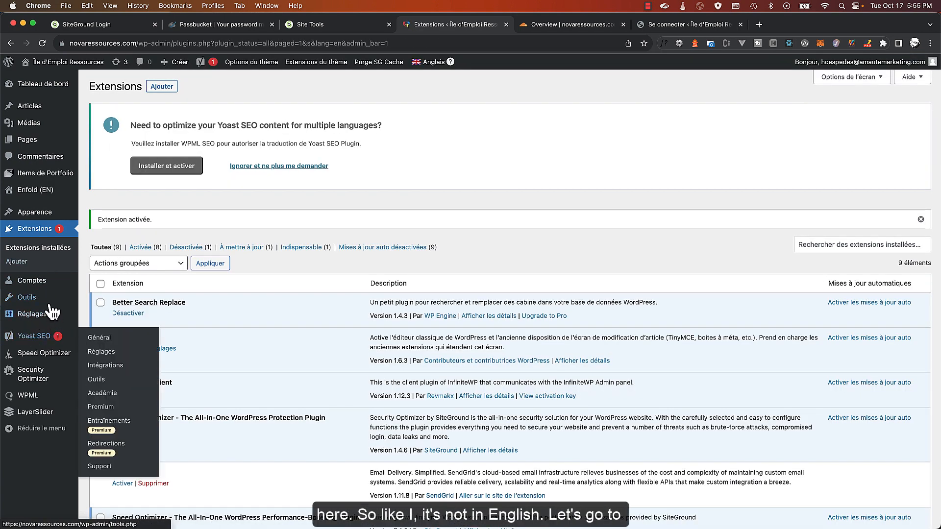
Set the admin user's profile language to English (United States) and update the profile
mouse_move(41, 288)
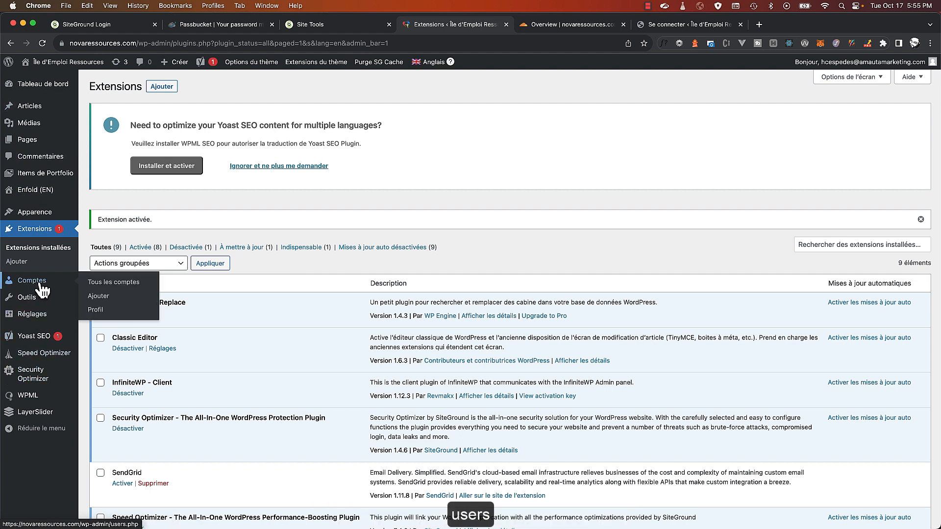
left_click(42, 290)
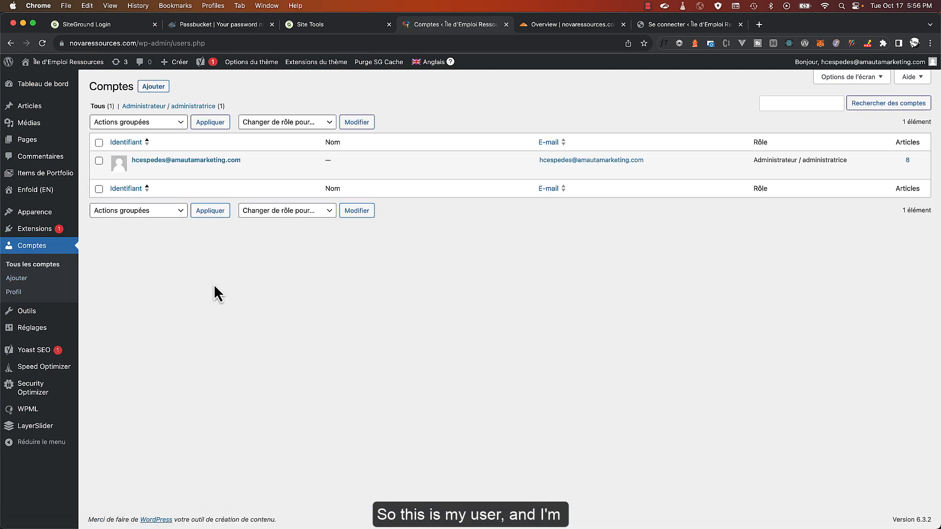
left_click(203, 169)
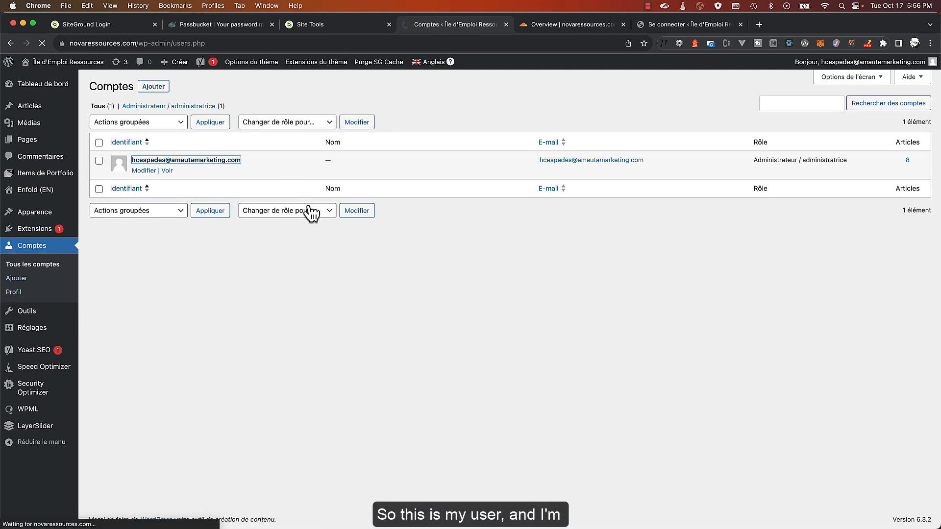
scroll(228, 329, "down", 12)
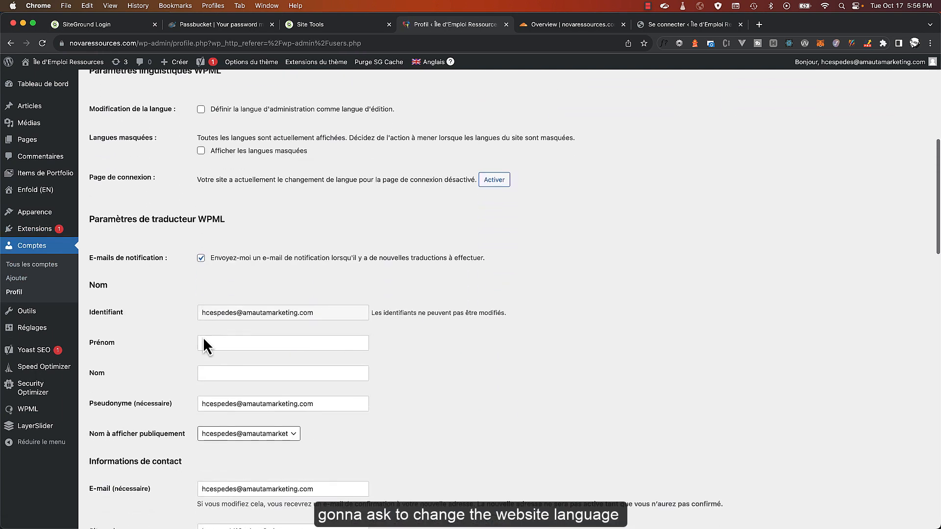
scroll(198, 336, "down", 15)
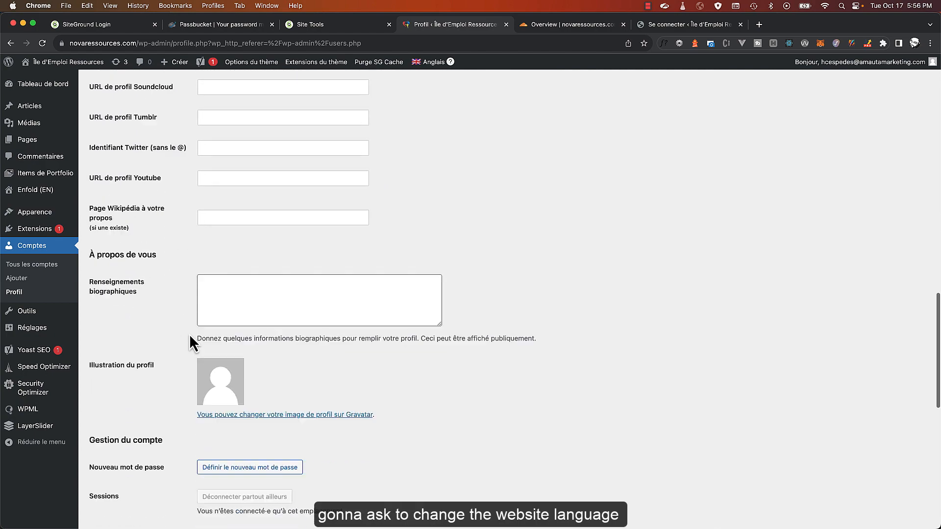
scroll(189, 341, "down", 5)
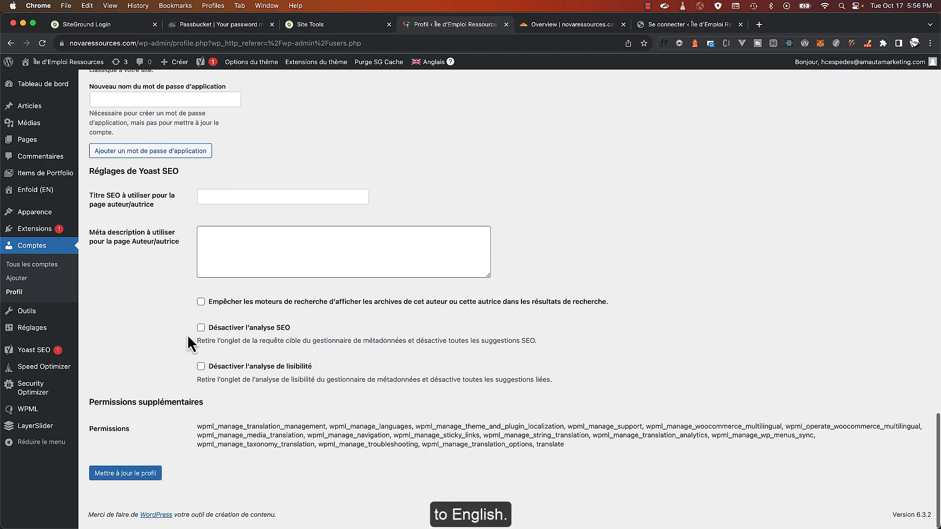
scroll(188, 341, "up", 20)
scroll(188, 323, "down", 4)
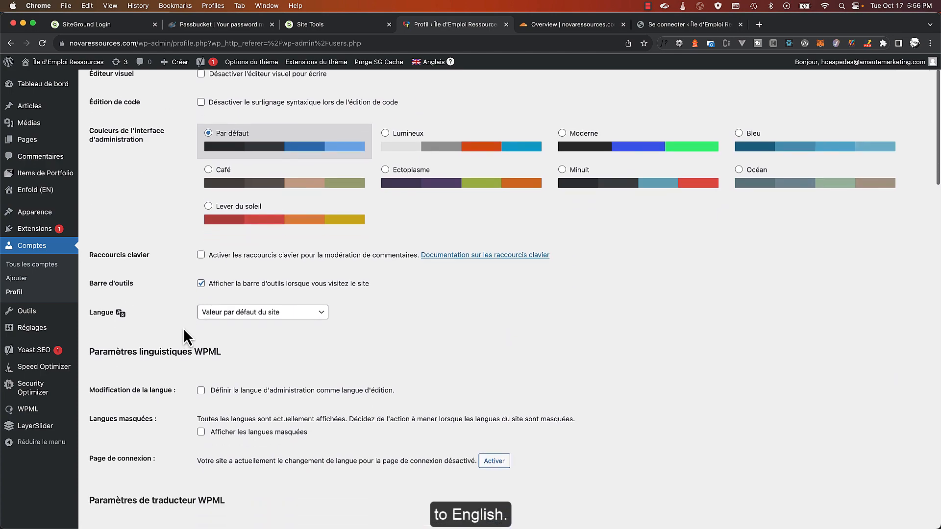
left_click(236, 263)
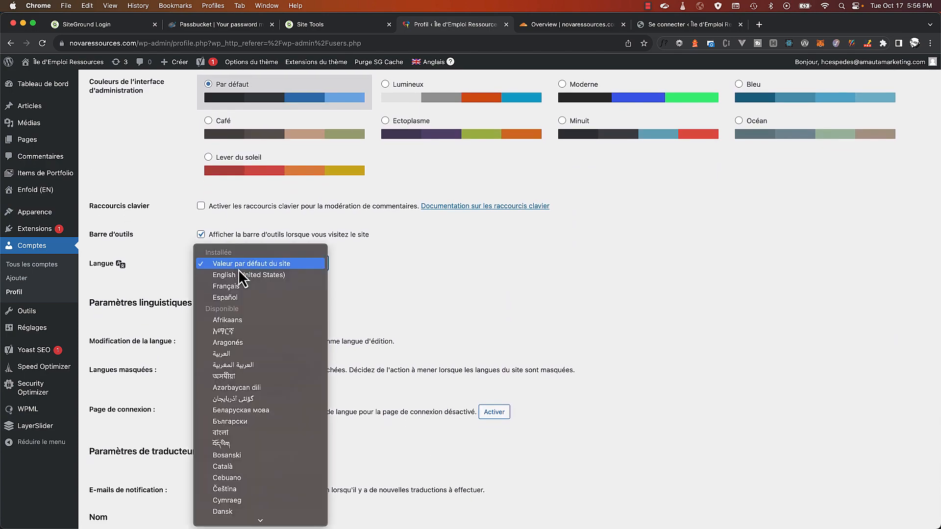
left_click(241, 273)
scroll(323, 387, "down", 15)
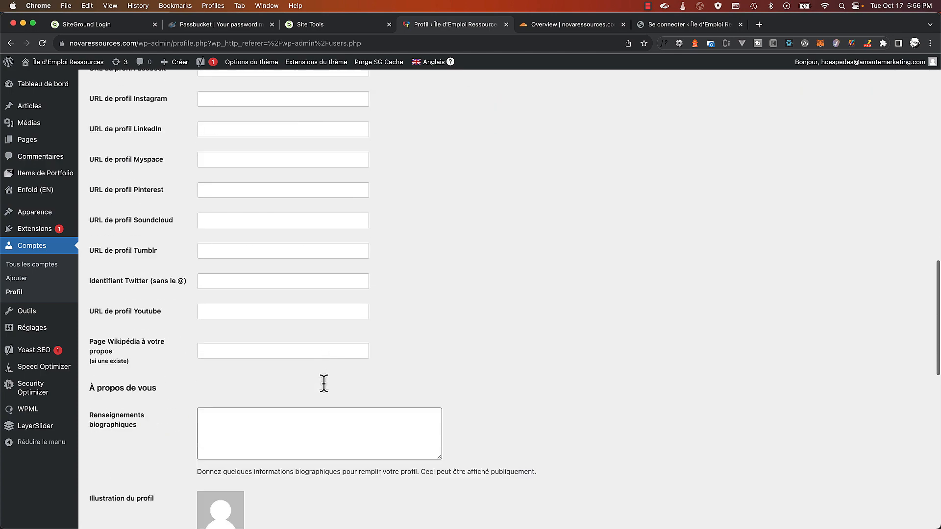
left_click(140, 484)
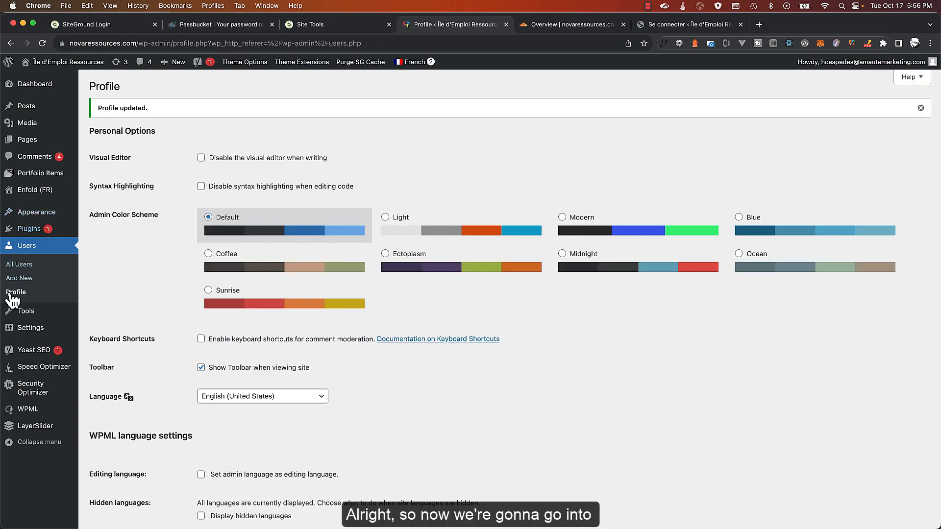
Open Better Search Replace and paste novaressources.com from the address bar into Replace with
mouse_move(41, 335)
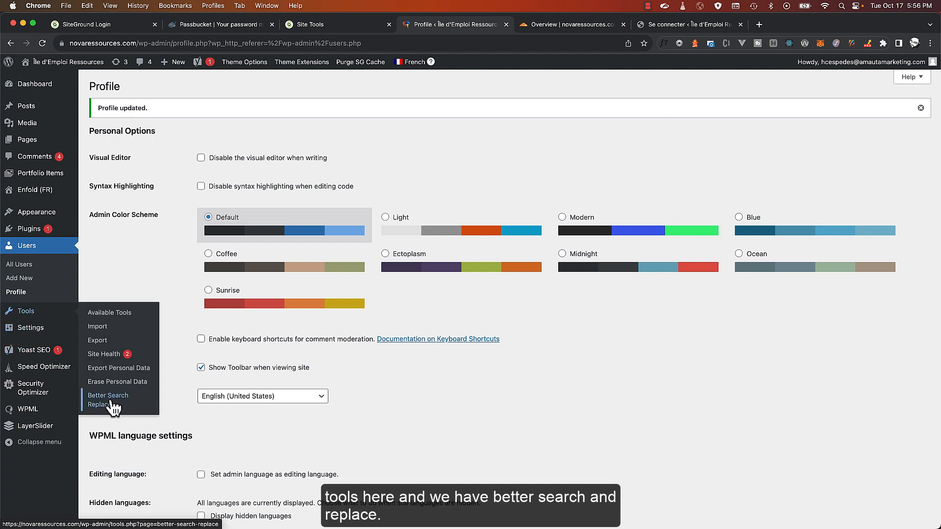
left_click(117, 405)
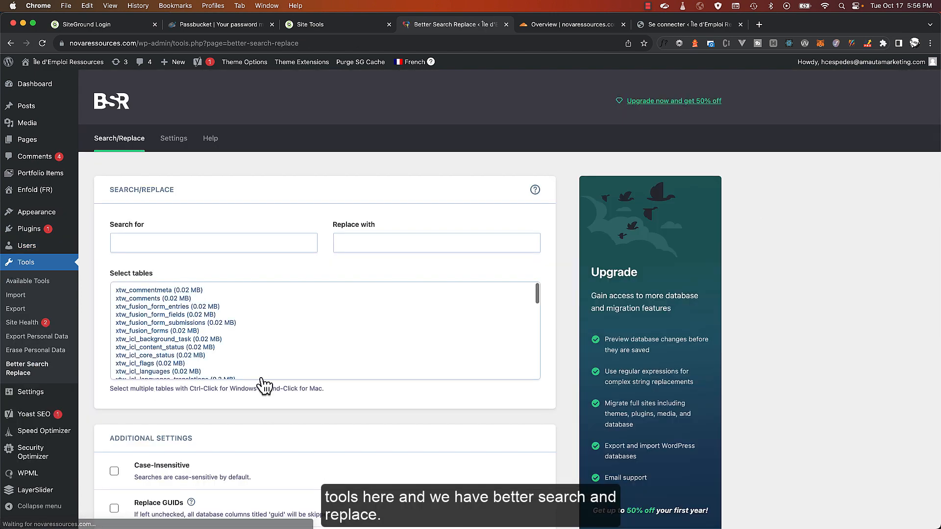
left_click(107, 43)
double_click(108, 43)
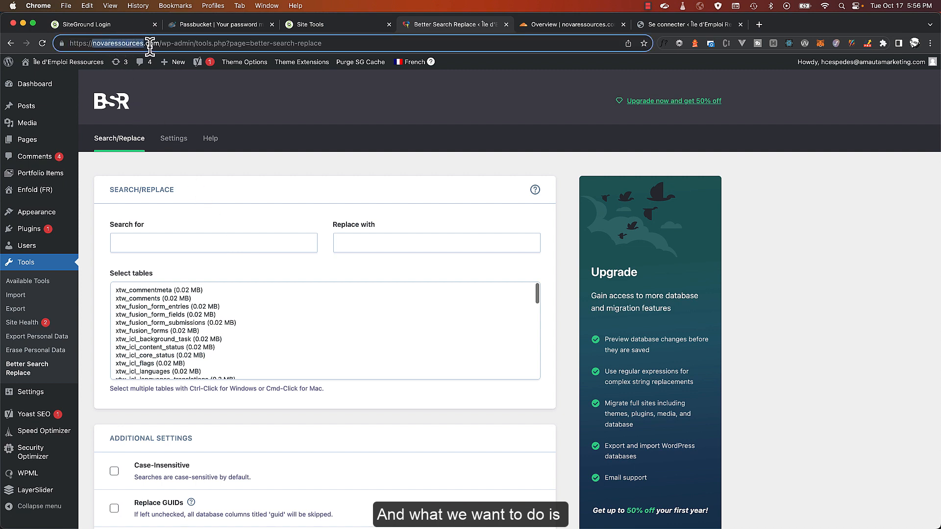
left_click_drag(157, 43, 92, 44)
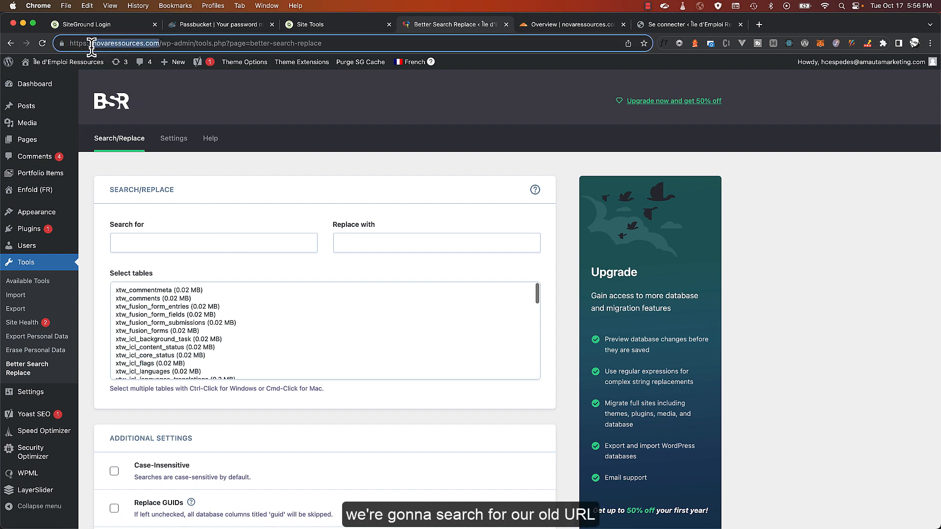
key("super+c")
left_click(456, 245)
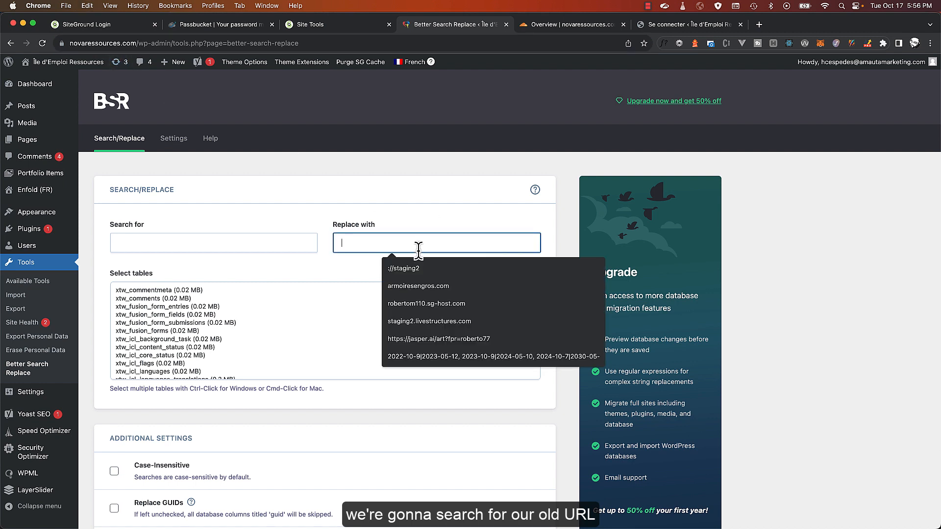
key("super+v")
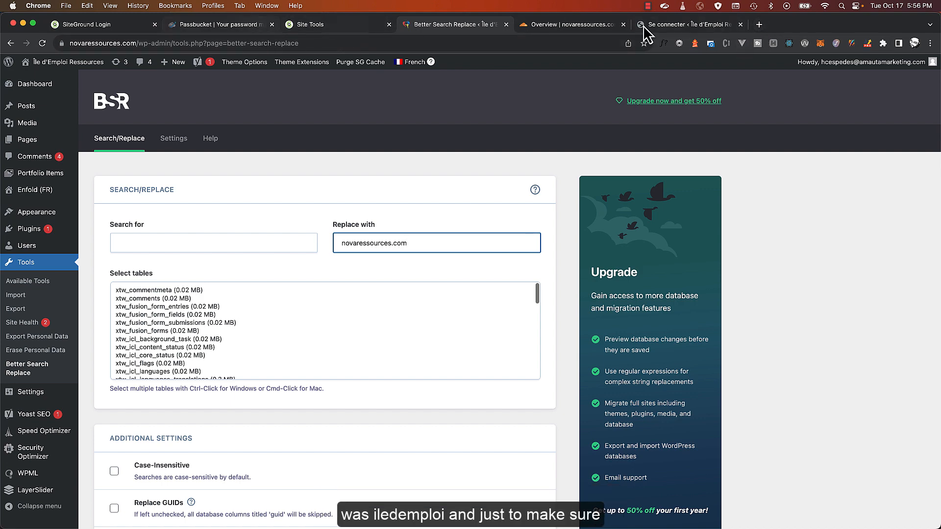
Load iledemploi.com in a new tab, select its full address, then close the tab
left_click(761, 25)
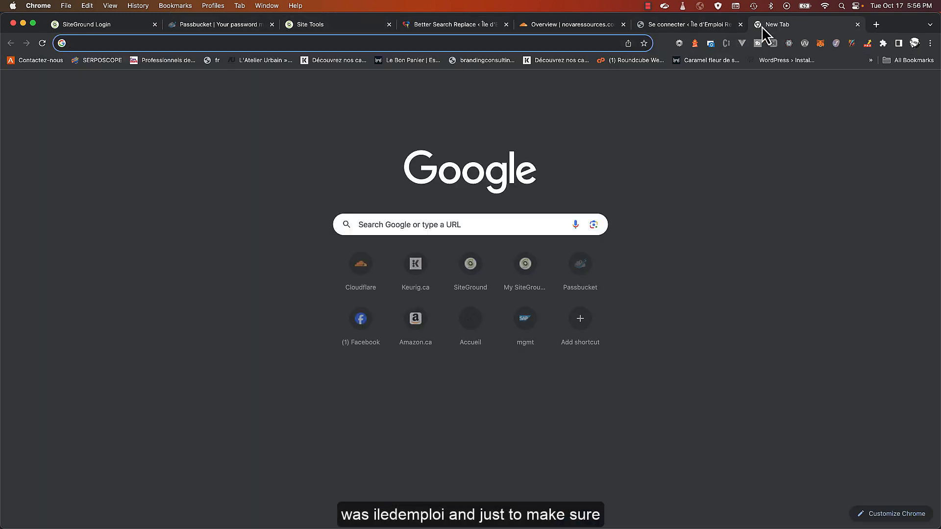
type("ile")
key("Return")
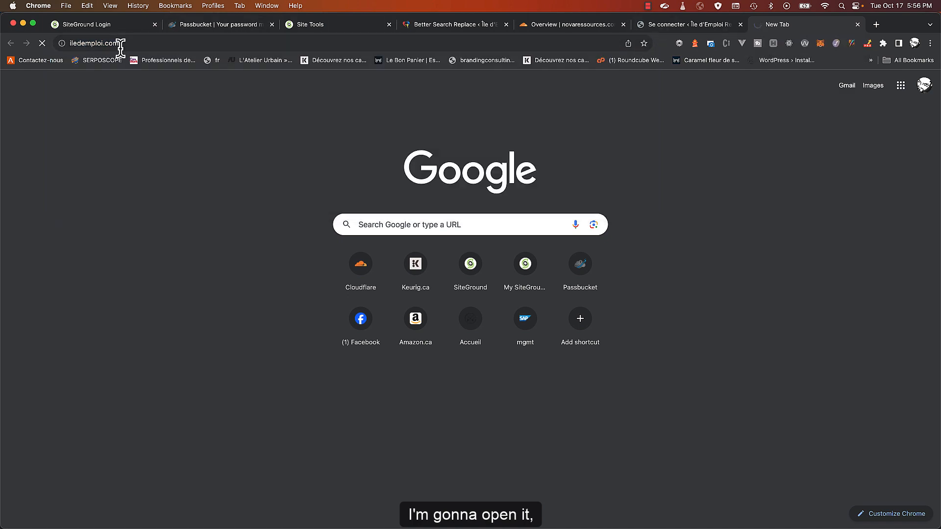
left_click(94, 43)
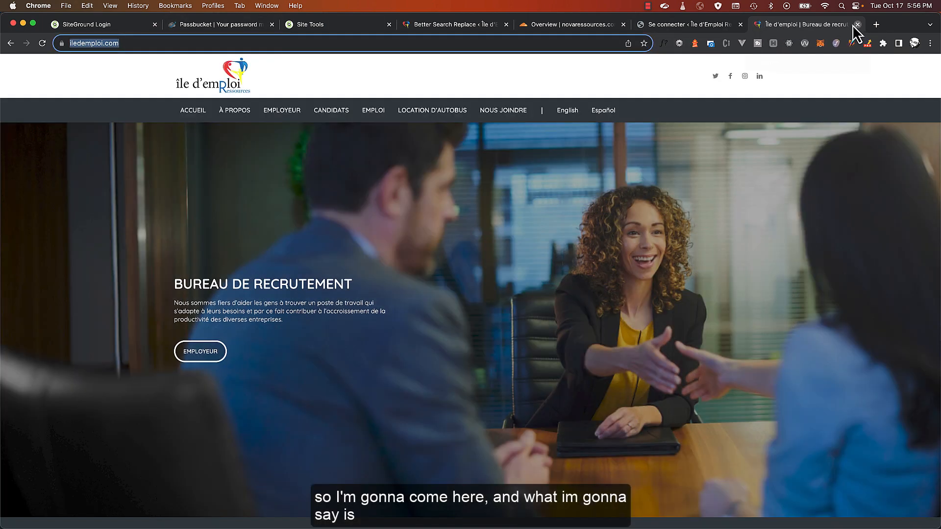
left_click(857, 25)
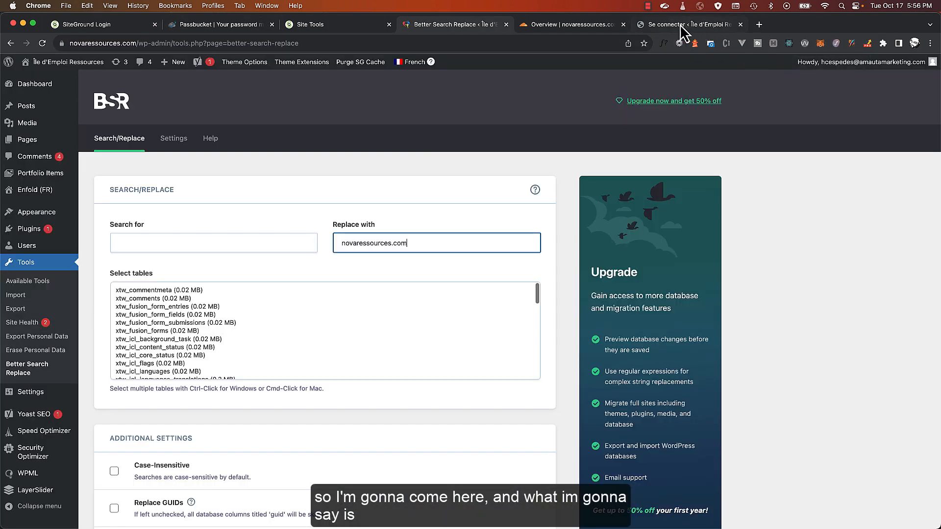
left_click(193, 244)
key("super+v")
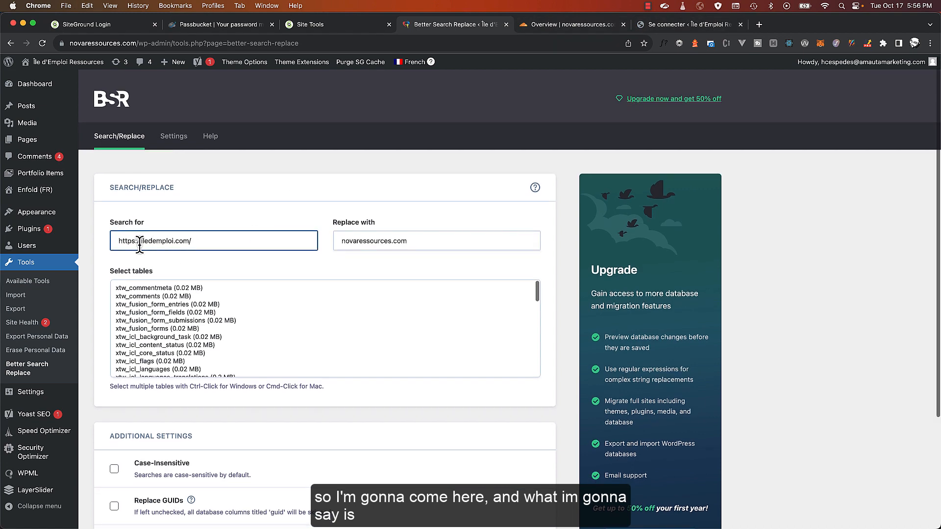
scroll(138, 240, "down", 1)
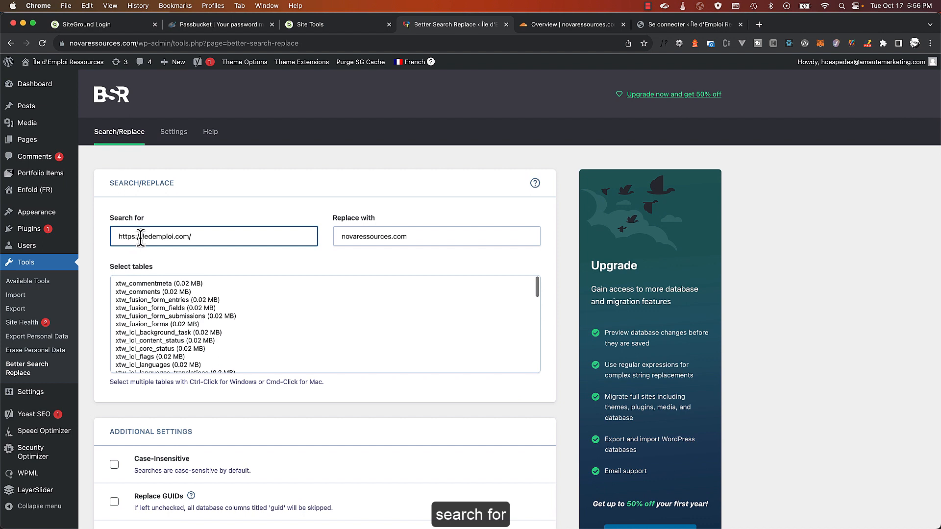
left_click_drag(142, 239, 63, 236)
key("BackSpace")
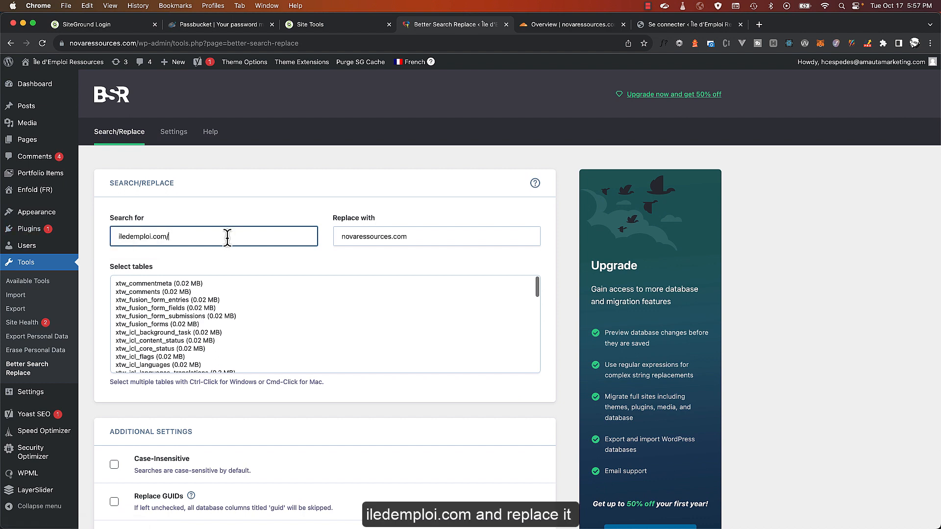
left_click(362, 240)
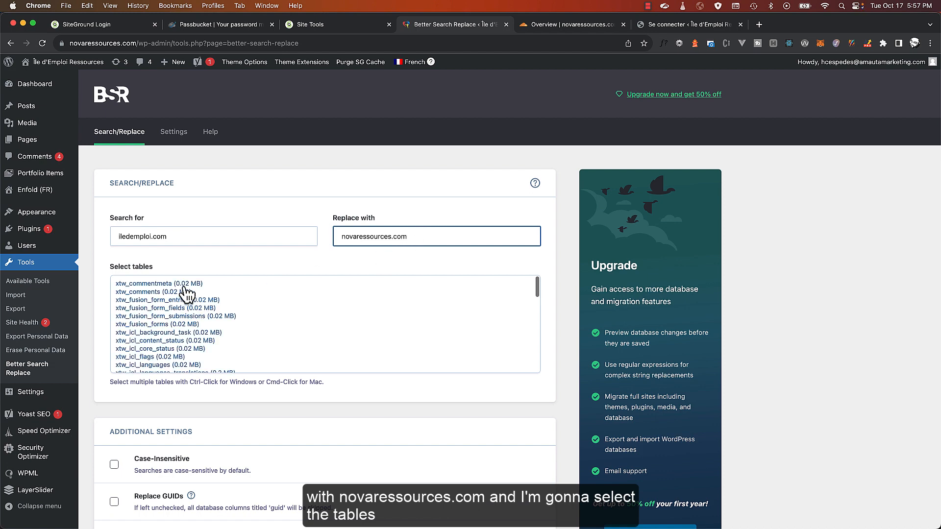
Select every database table from the first to the last, keeping dry run on
left_click(163, 301)
scroll(235, 300, "down", 15)
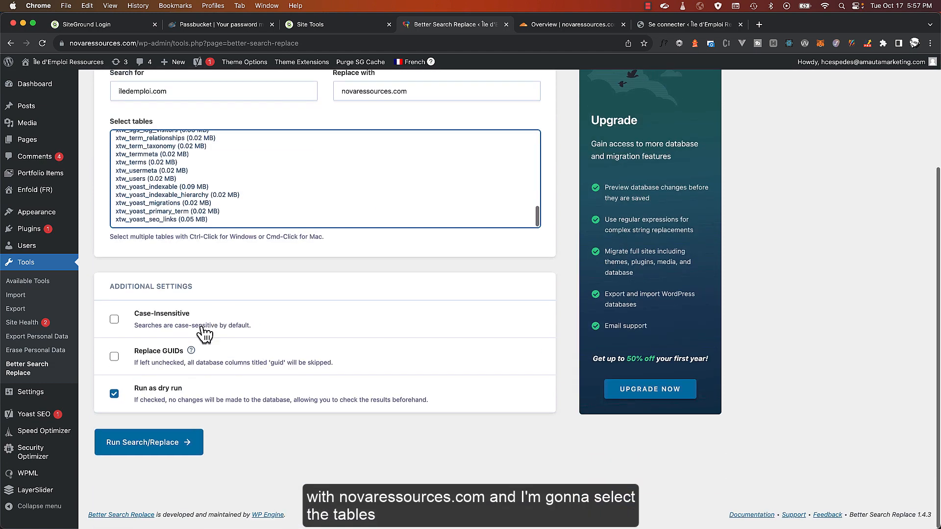
scroll(187, 274, "up", 1)
left_click(209, 226, "shift")
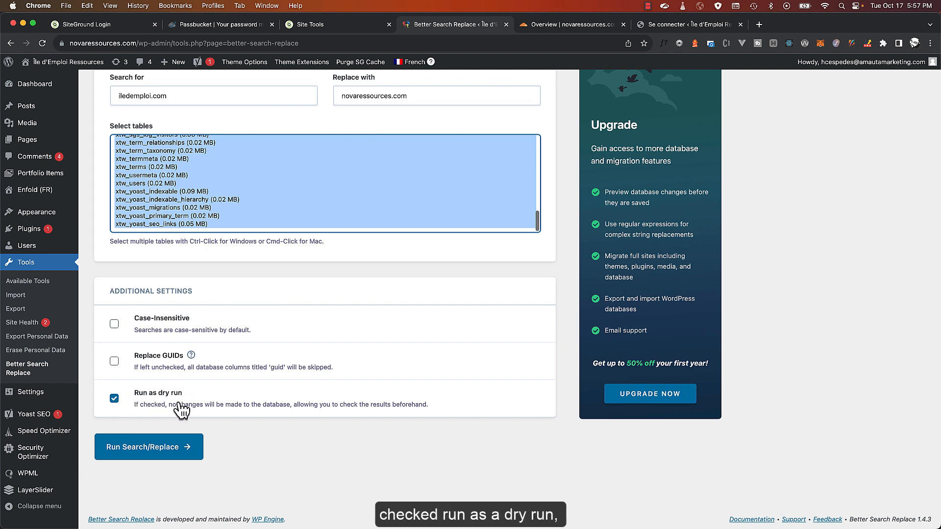
Run the iledemploi.com to novaressources.com dry run across all 51 tables
left_click(159, 446)
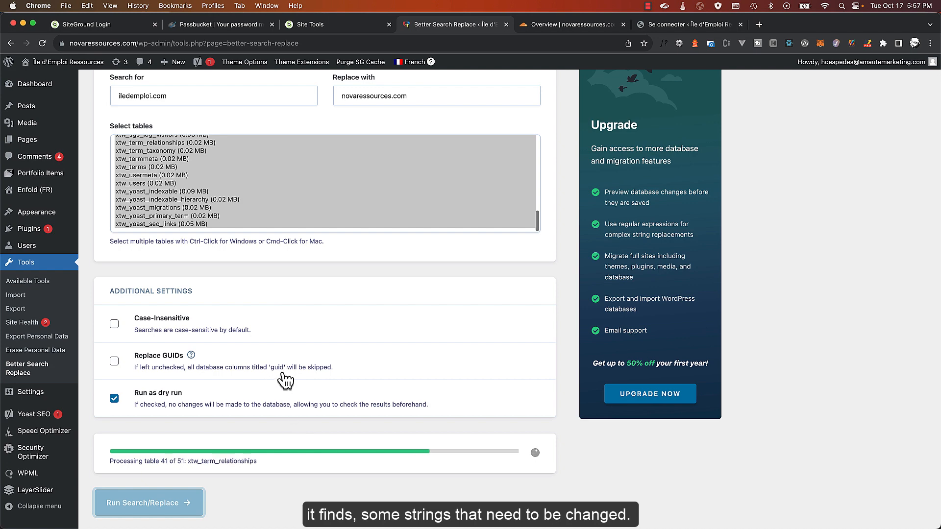
scroll(310, 379, "down", 2)
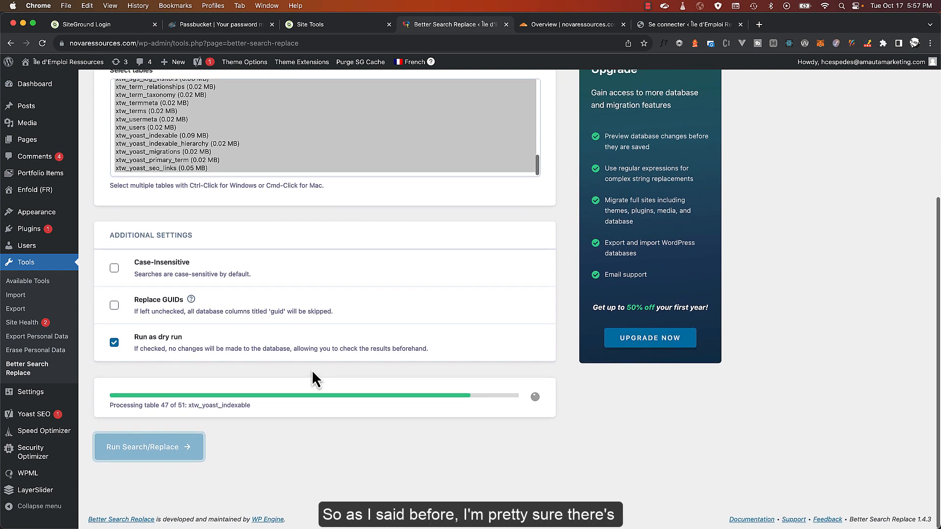
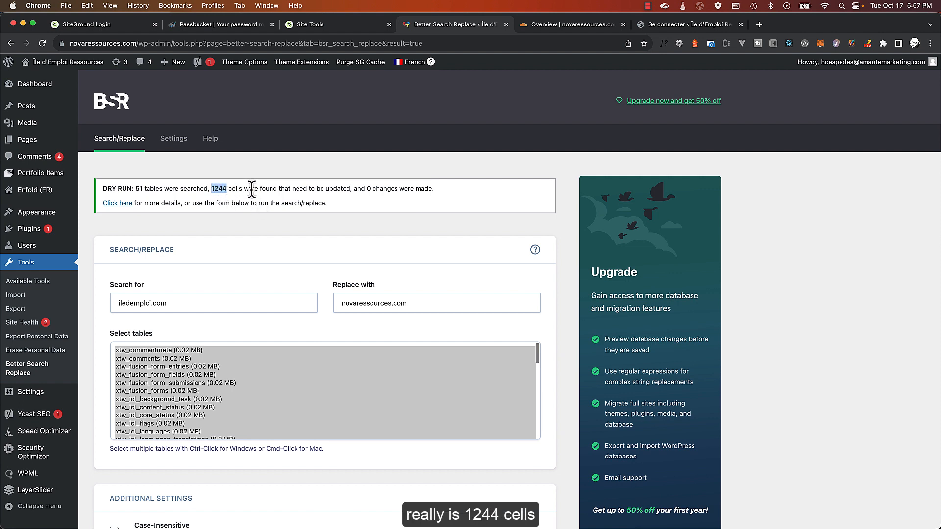
Turn off dry run and run the live iledemploi.com to novaressources.com replacement
scroll(275, 204, "down", 5)
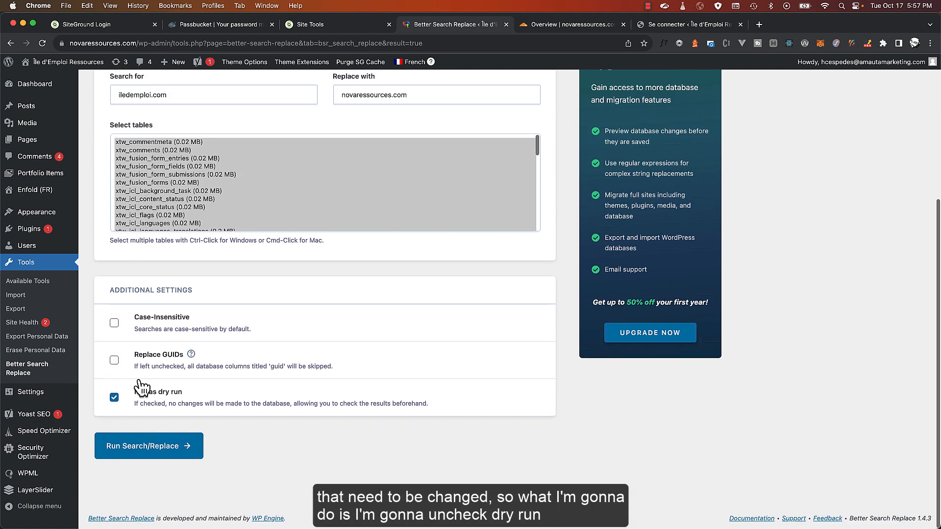
left_click(116, 399)
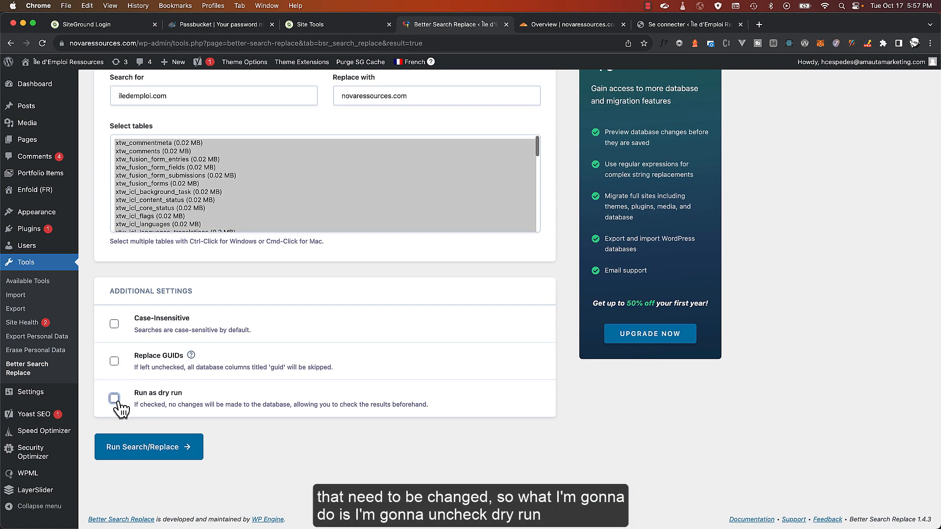
left_click(163, 446)
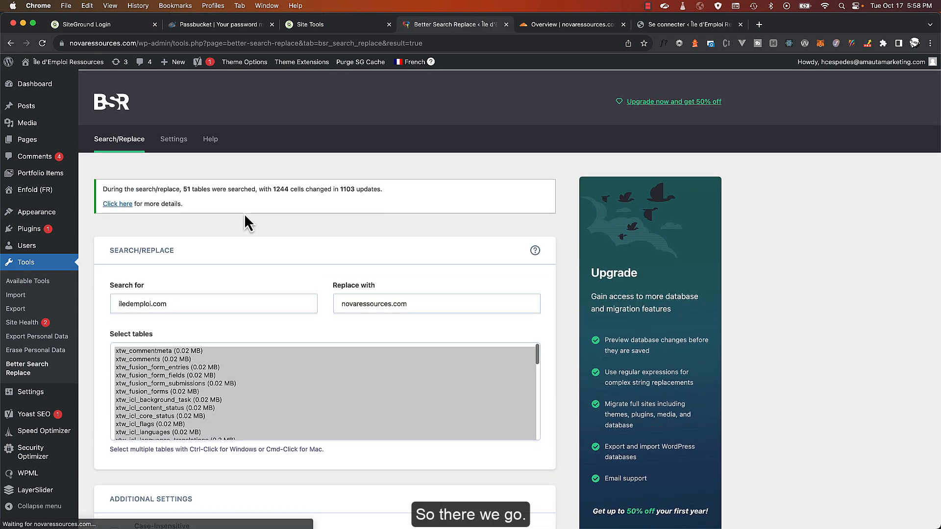
Review the result: 1244 cells changed in 1103 updates across 51 tables
left_click_drag(298, 190, 359, 190)
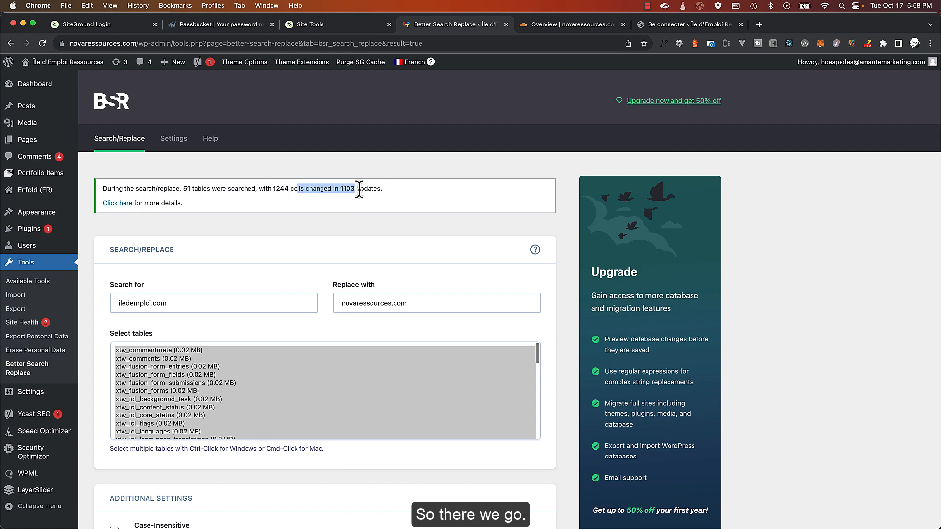
left_click(346, 190)
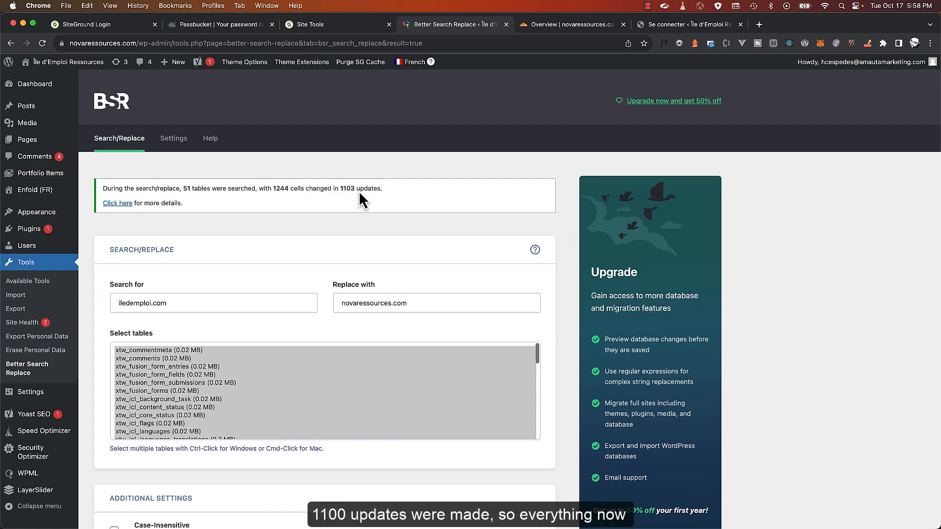
scroll(272, 201, "down", 5)
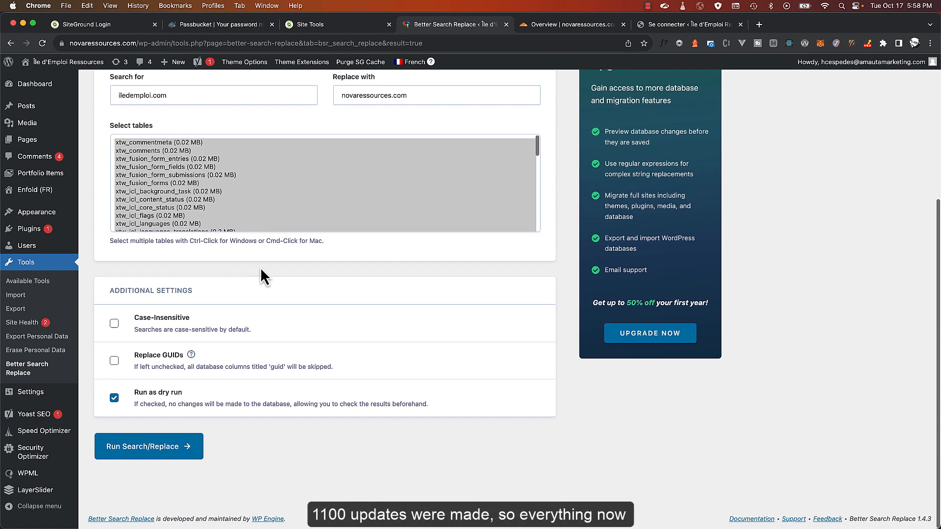
scroll(251, 248, "up", 5)
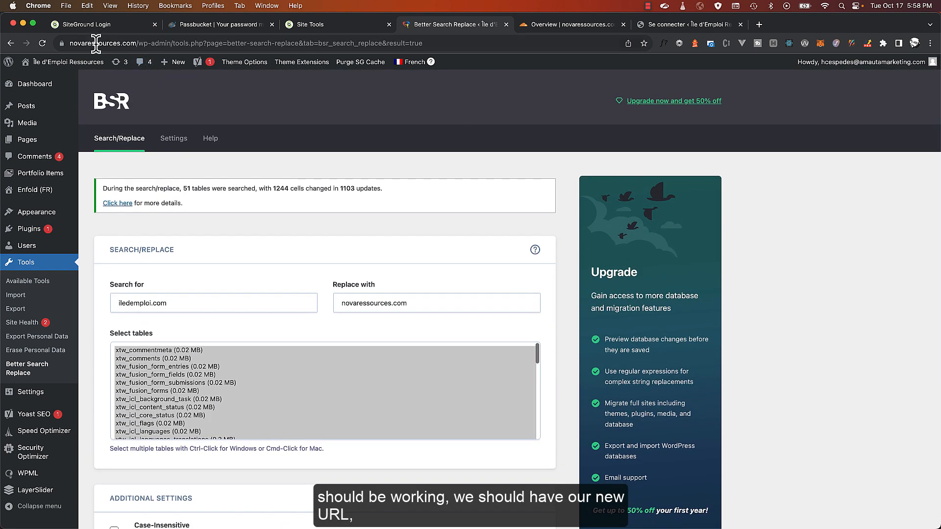
double_click(96, 43)
key("super+c")
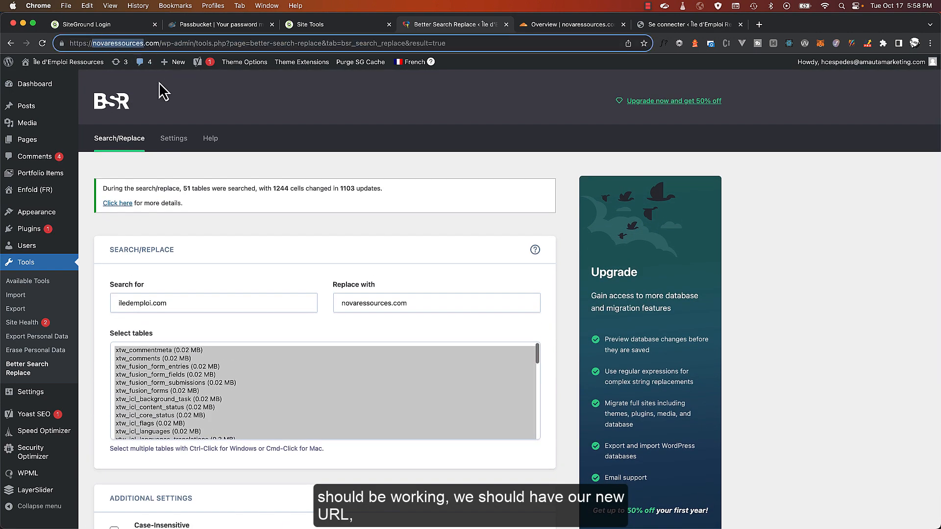
Deactivate and delete Better Search Replace from Installed Plugins, leaving 8 plugins
left_click(32, 268)
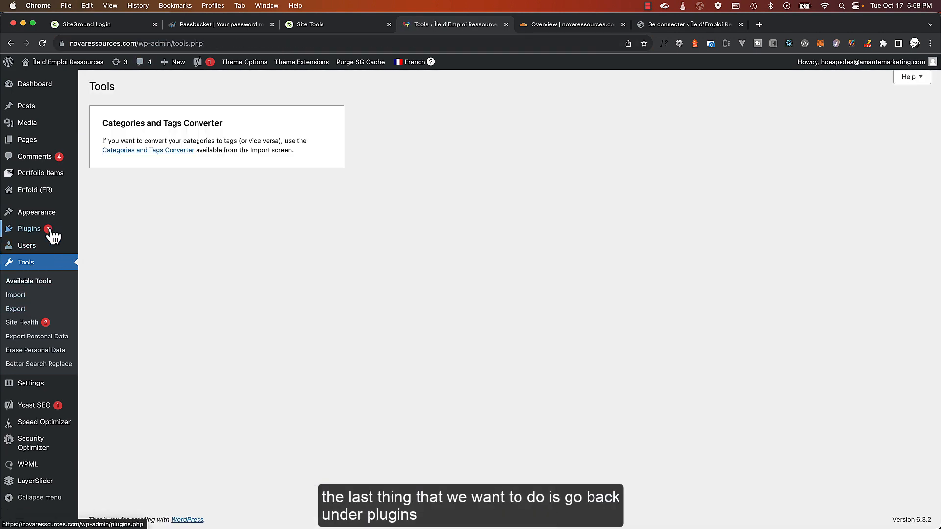
mouse_move(31, 234)
left_click(91, 244)
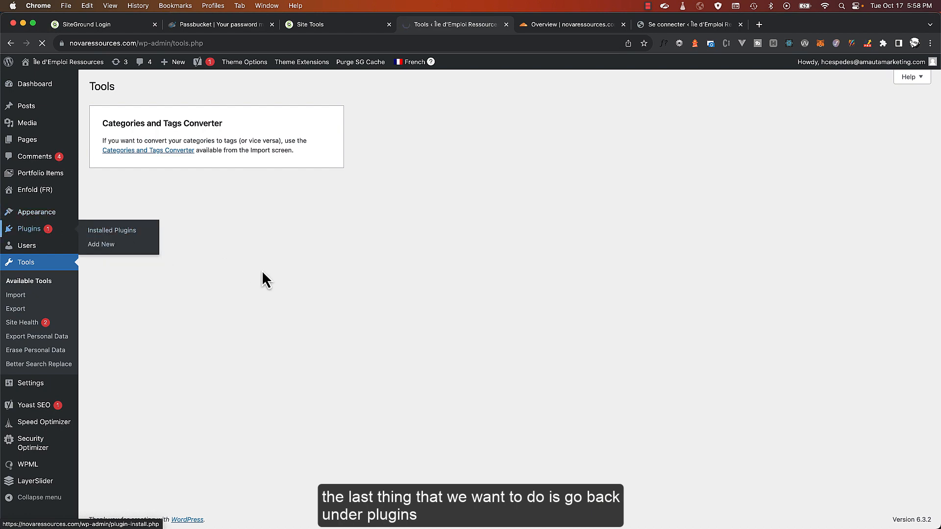
scroll(252, 258, "down", 3)
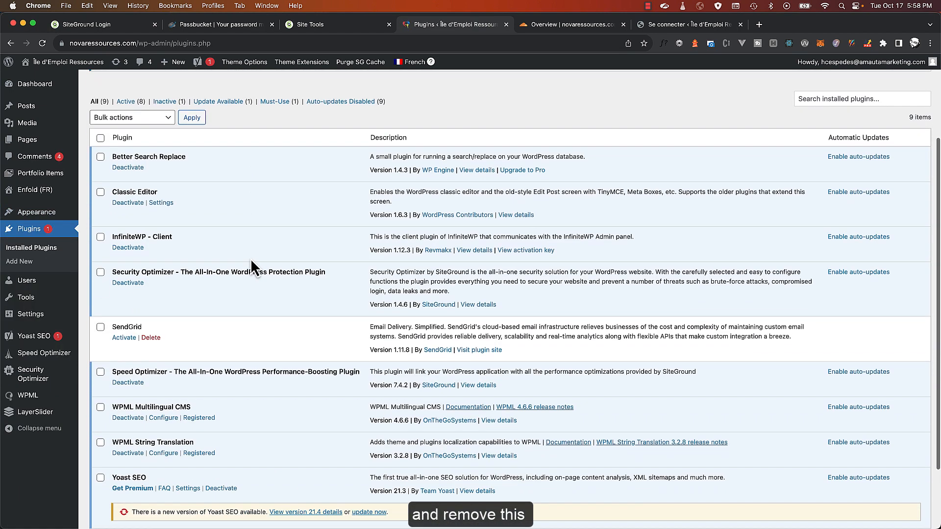
left_click(130, 169)
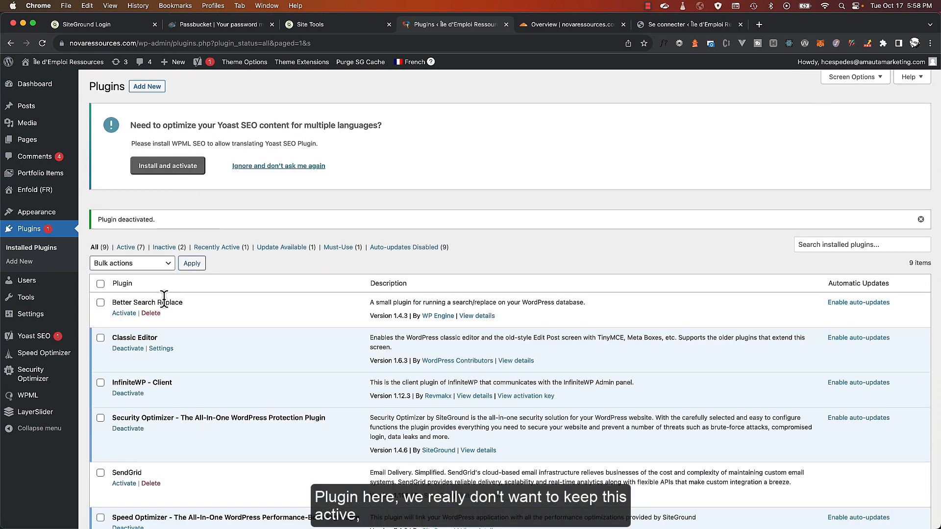
left_click(152, 314)
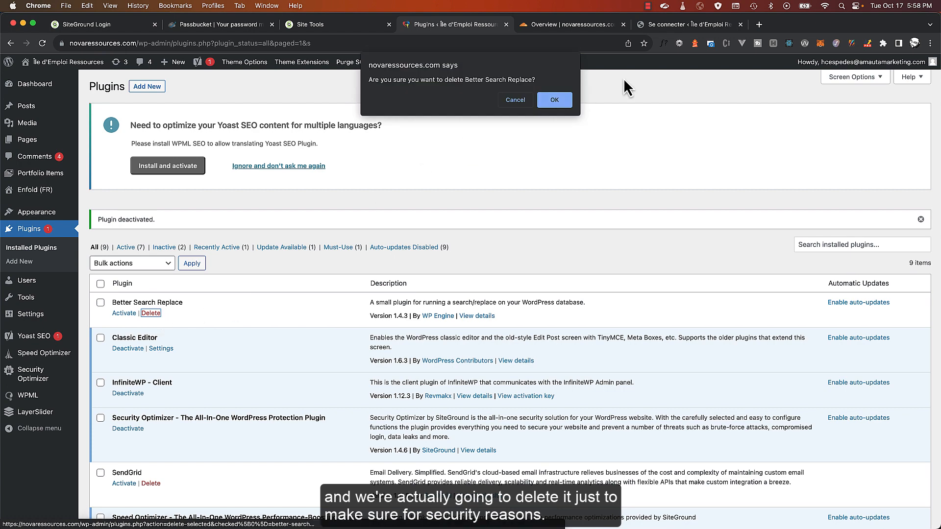
left_click(556, 99)
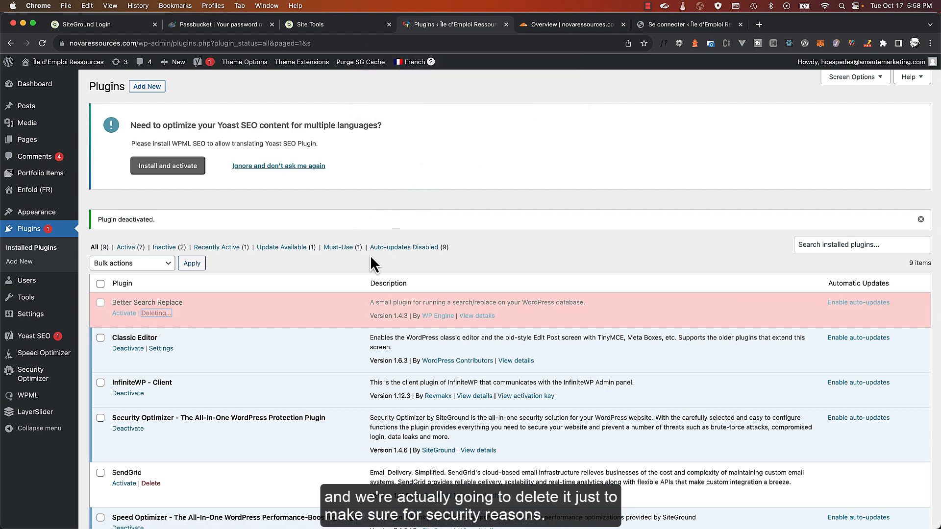
scroll(366, 258, "down", 3)
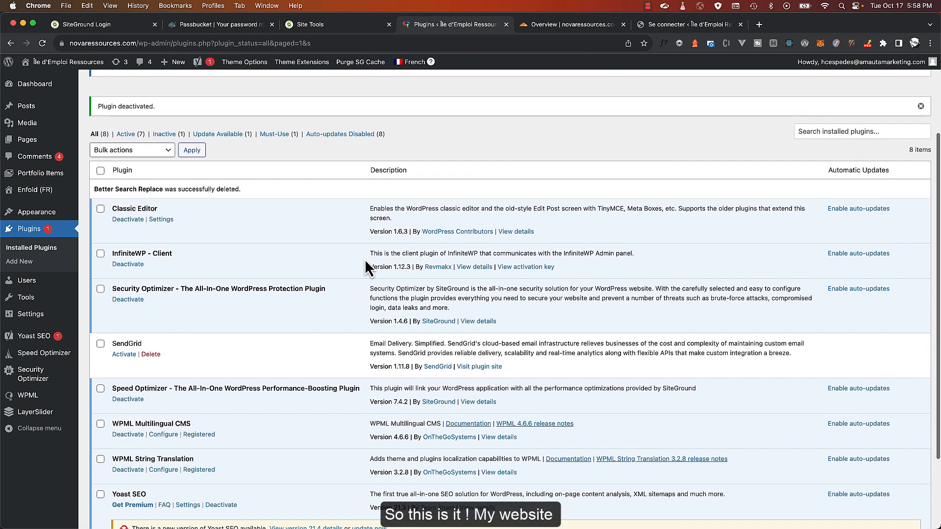
scroll(364, 259, "down", 3)
scroll(212, 135, "up", 5)
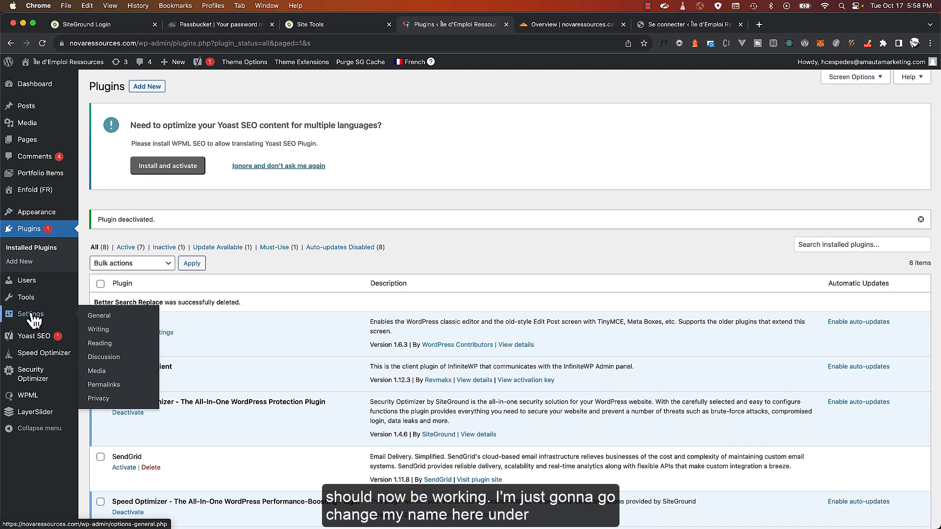
Replace the site title in General Settings with 'Nova Ressources' and save the changes
left_click(100, 318)
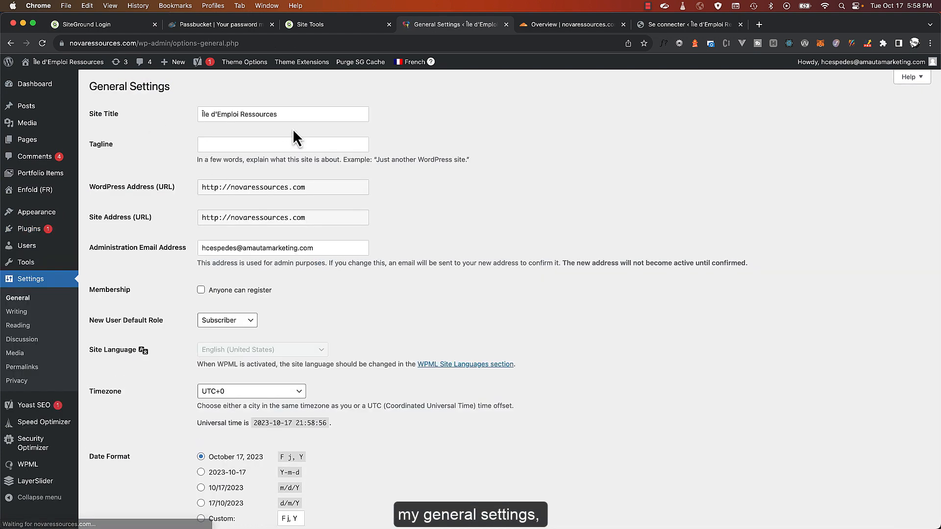
left_click_drag(293, 116, 154, 117)
key("super+v")
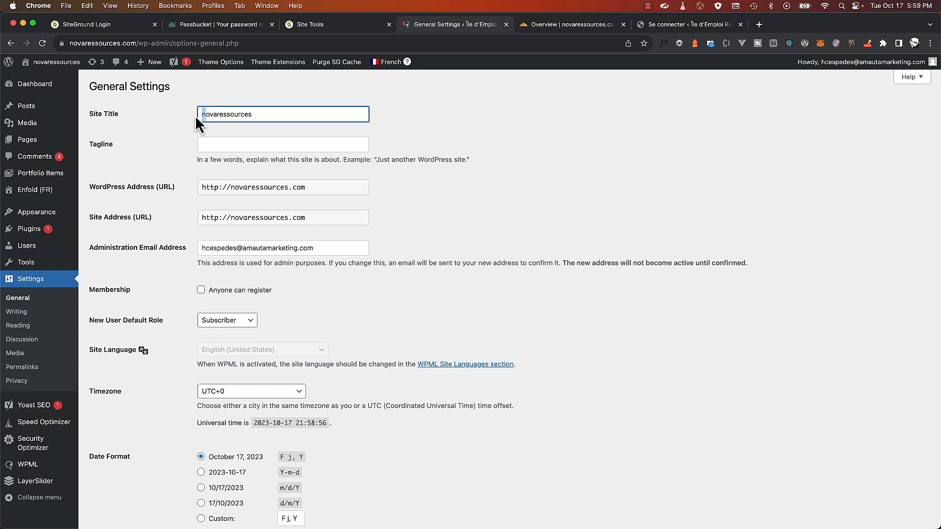
type("N")
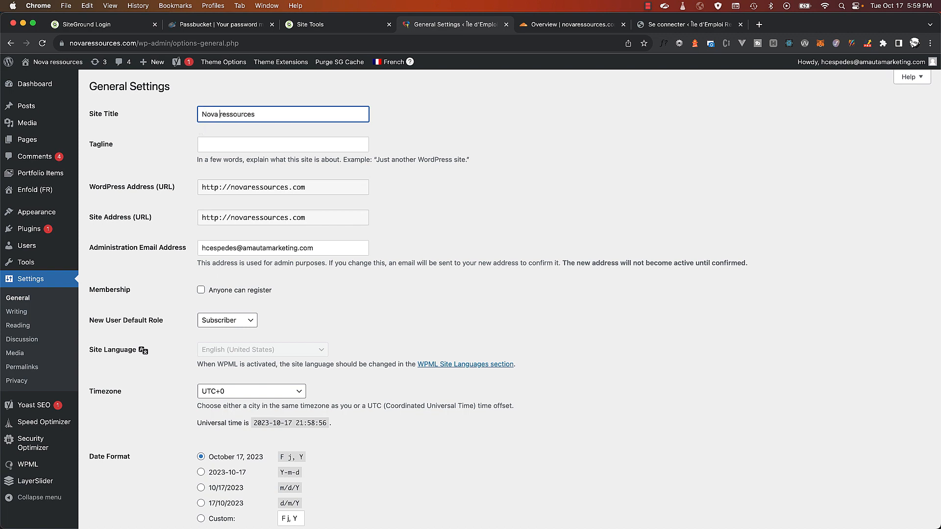
type(" R")
scroll(185, 267, "down", 5)
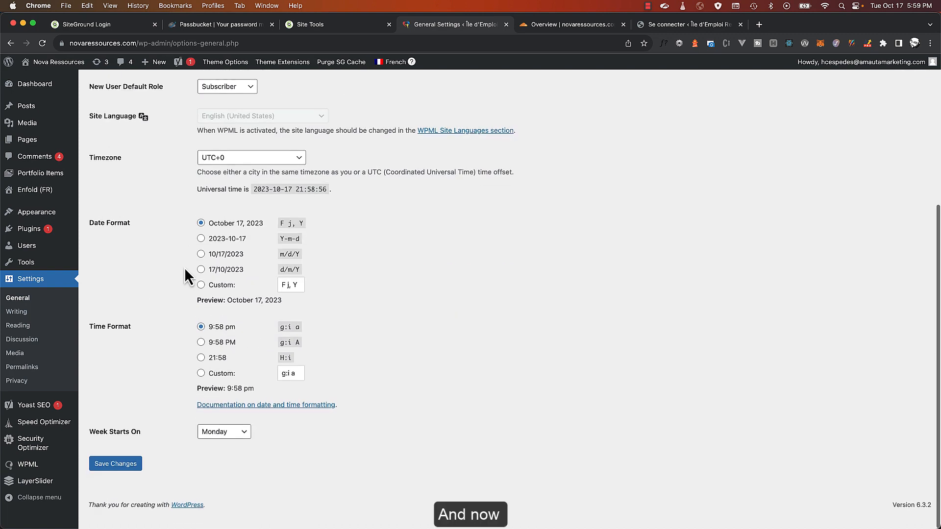
left_click(110, 478)
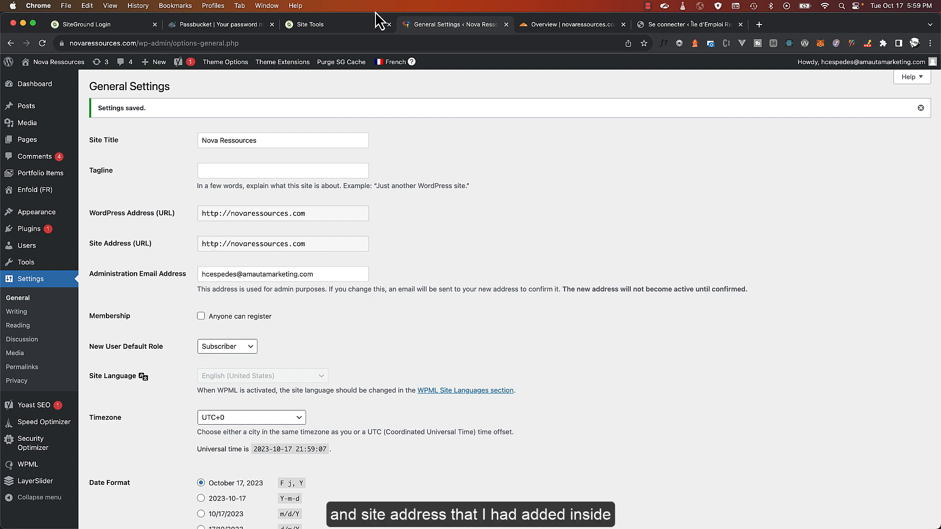
left_click(314, 24)
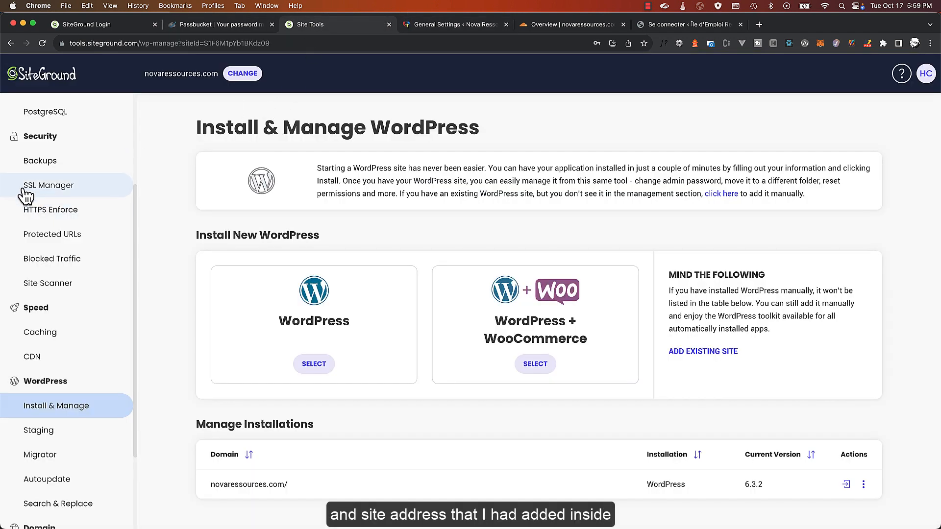
Close .htaccess and open wp-config.php in the File Manager editor
scroll(63, 185, "up", 3)
left_click(62, 186)
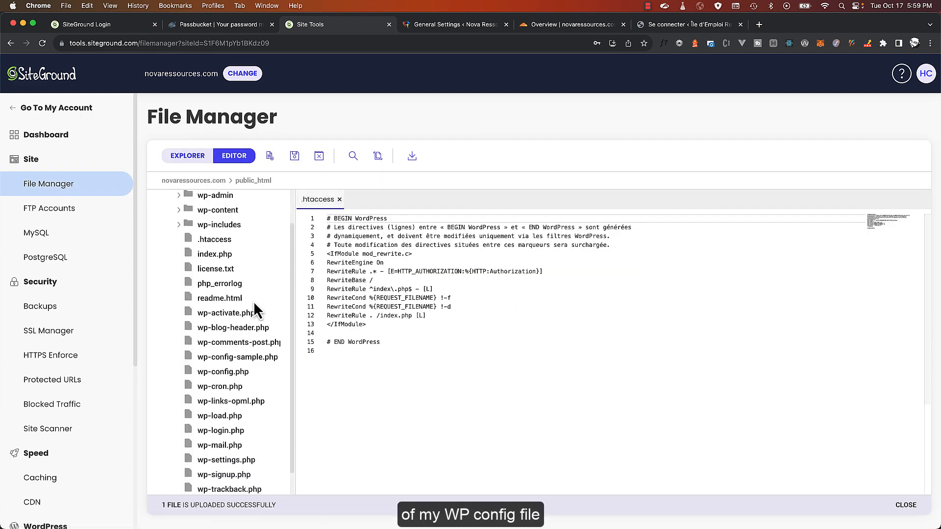
left_click(339, 200)
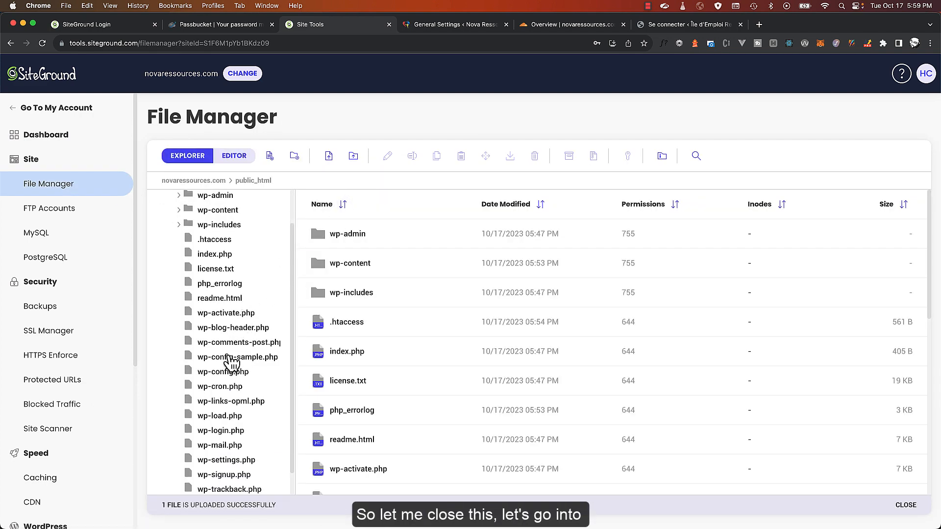
scroll(224, 358, "down", 1)
left_click(223, 347)
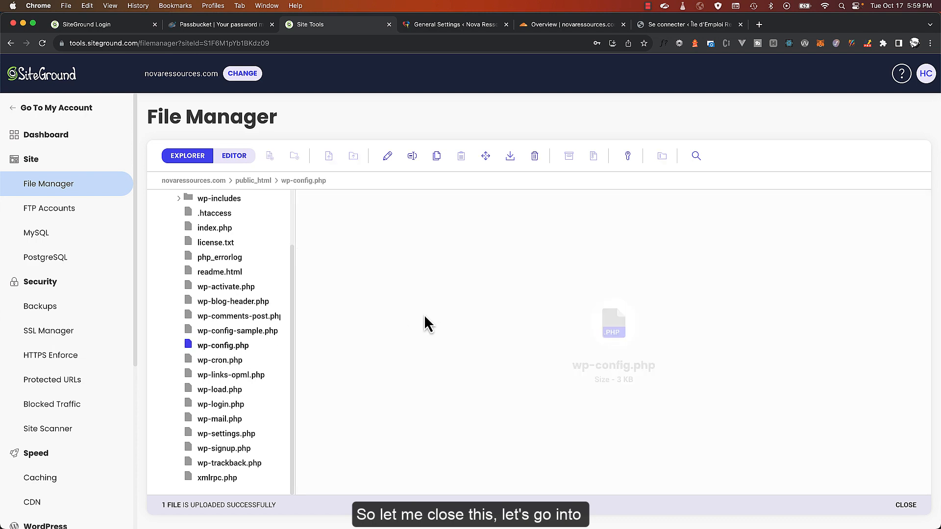
Delete the WP_HOME and WP_SITEURL define lines and save wp-config.php
scroll(406, 338, "down", 8)
scroll(441, 329, "up", 2)
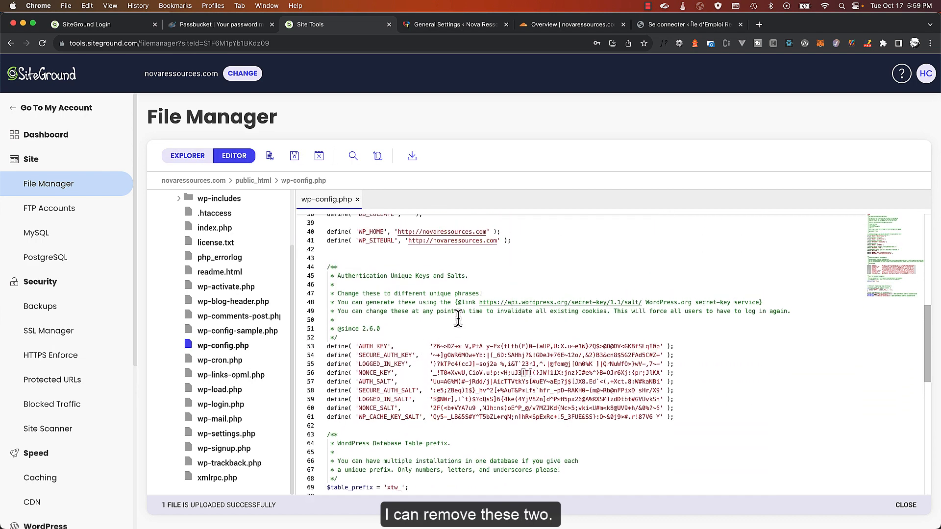
left_click_drag(511, 241, 325, 234)
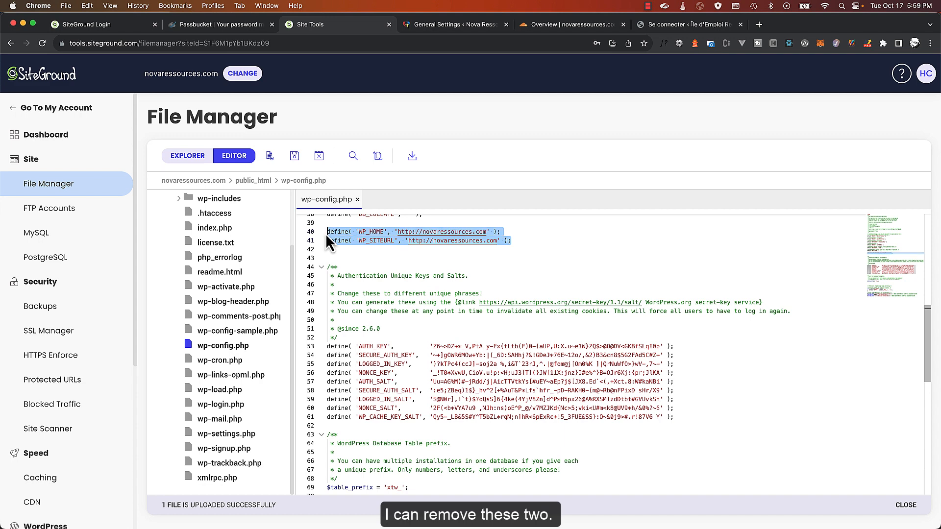
key("BackSpace")
key("BackSpace")
key("BackSpace")
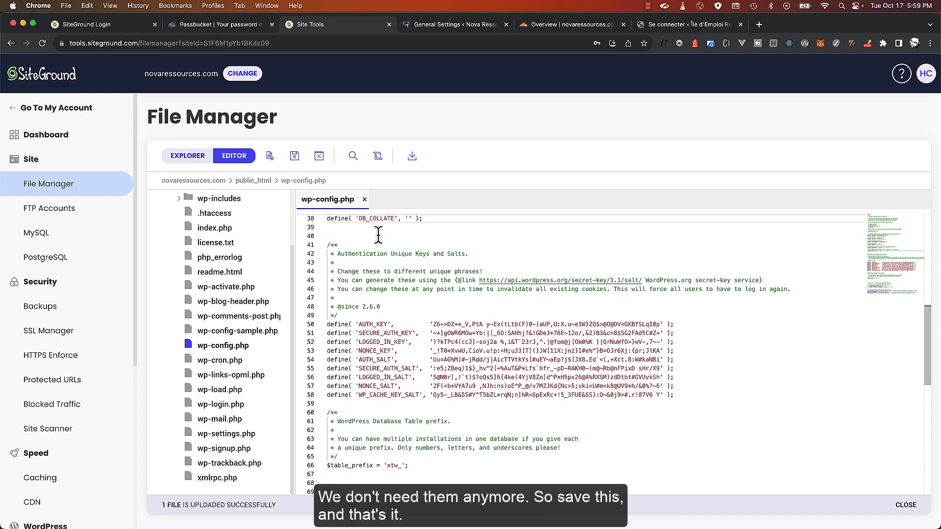
key("super+s")
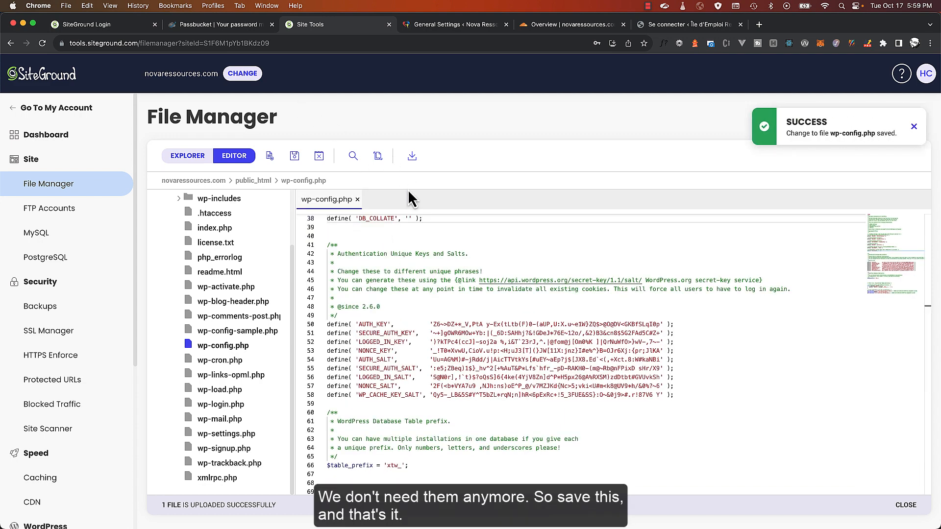
left_click(357, 200)
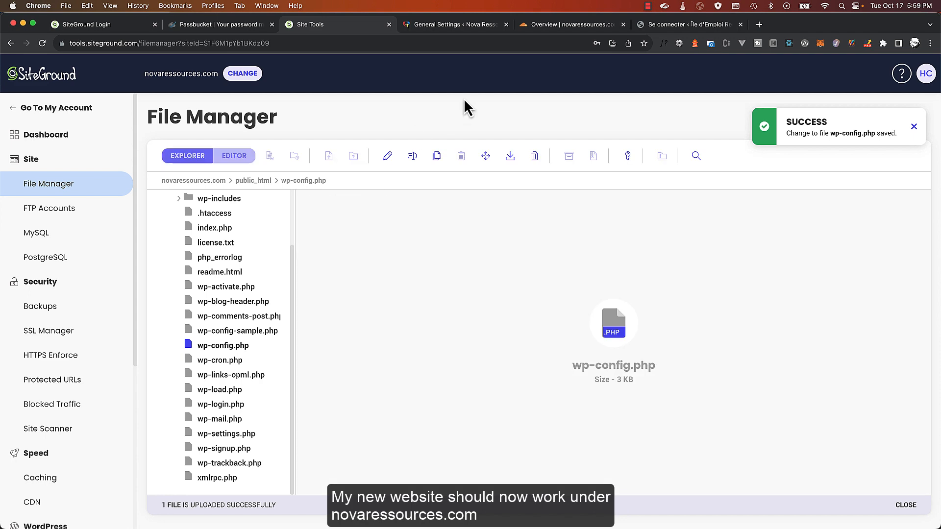
left_click(666, 25)
Load the home page at the bare domain novaressources.com
left_click_drag(147, 43, 609, 43)
key("BackSpace")
key("Return")
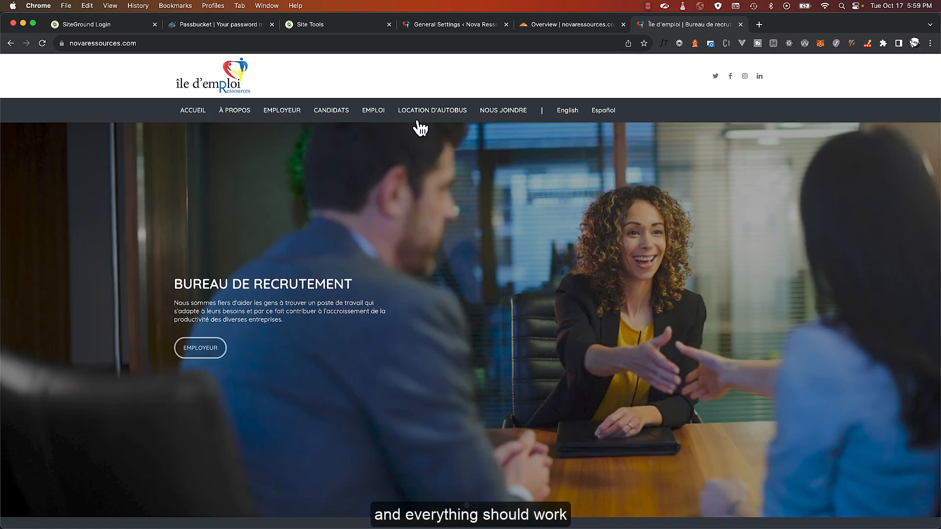
Browse the LOCATION D'AUTOBUS and EMPLOI pages on the new domain
left_click(454, 116)
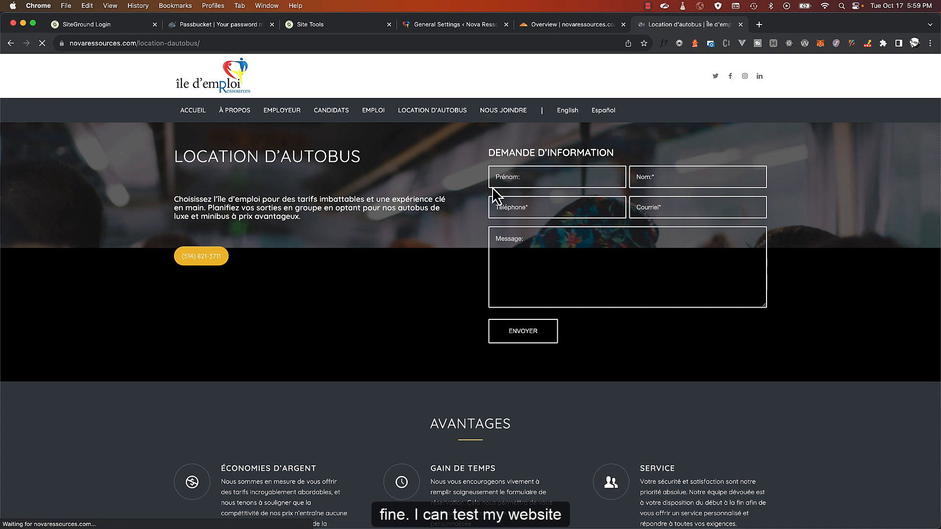
scroll(256, 228, "down", 13)
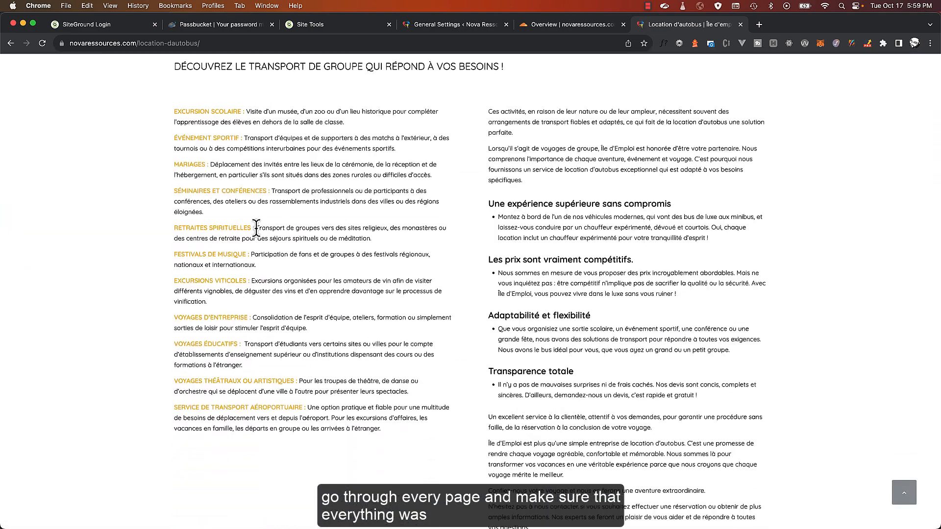
scroll(254, 228, "down", 10)
scroll(473, 314, "up", 20)
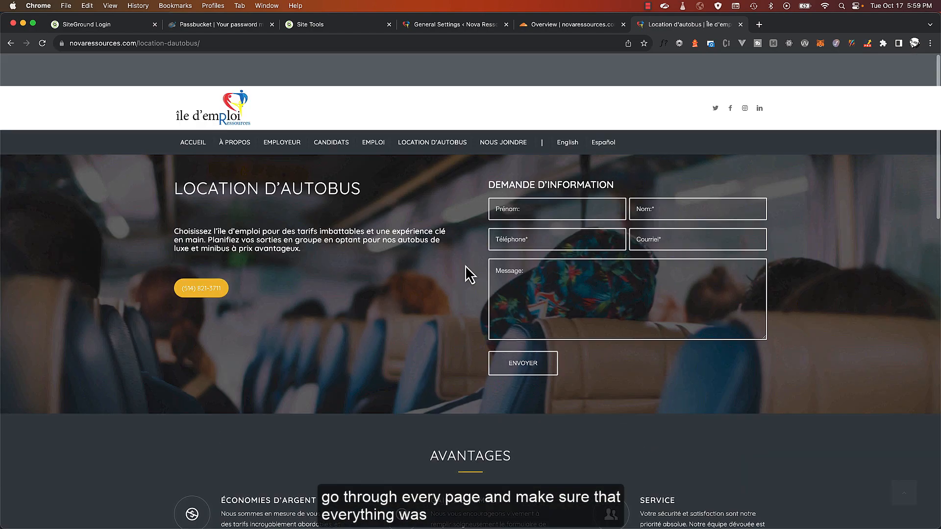
scroll(466, 266, "down", 1)
left_click(376, 117)
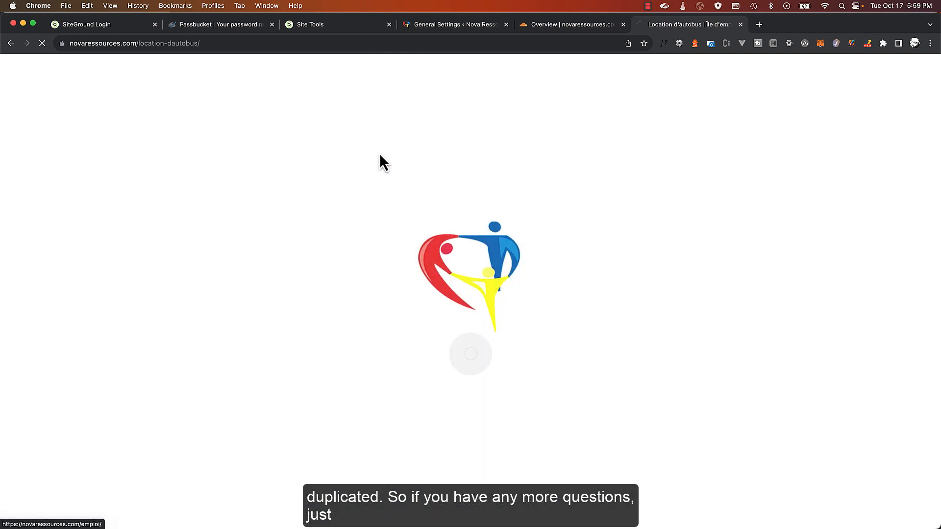